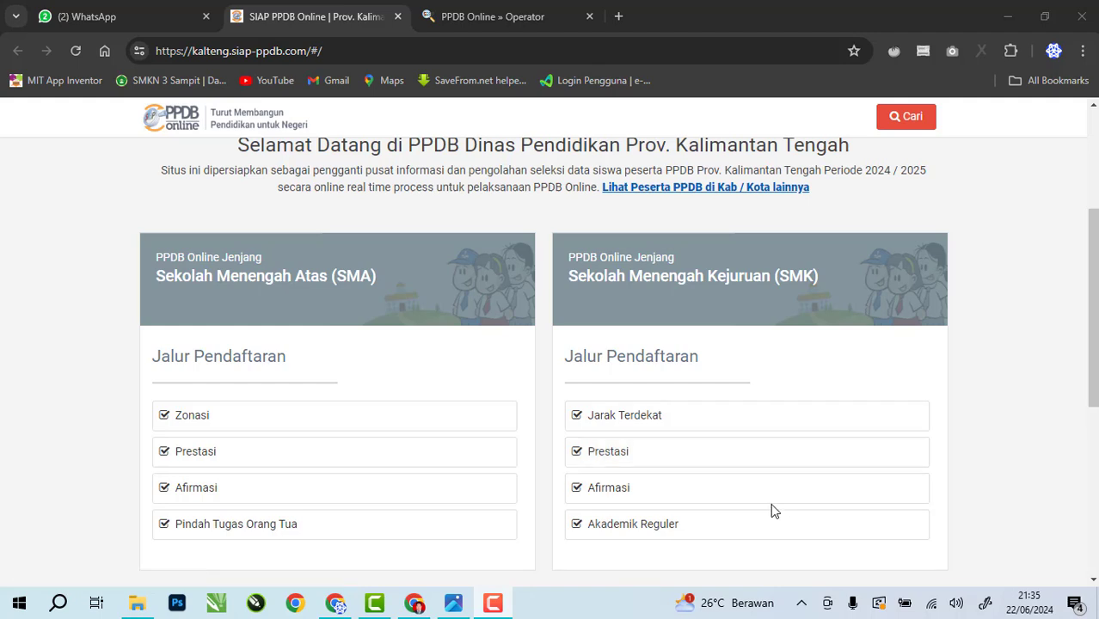
Bring up the SMKN 3 Sampit PPDB poster with both registration addresses in Windows Photos
click(453, 603)
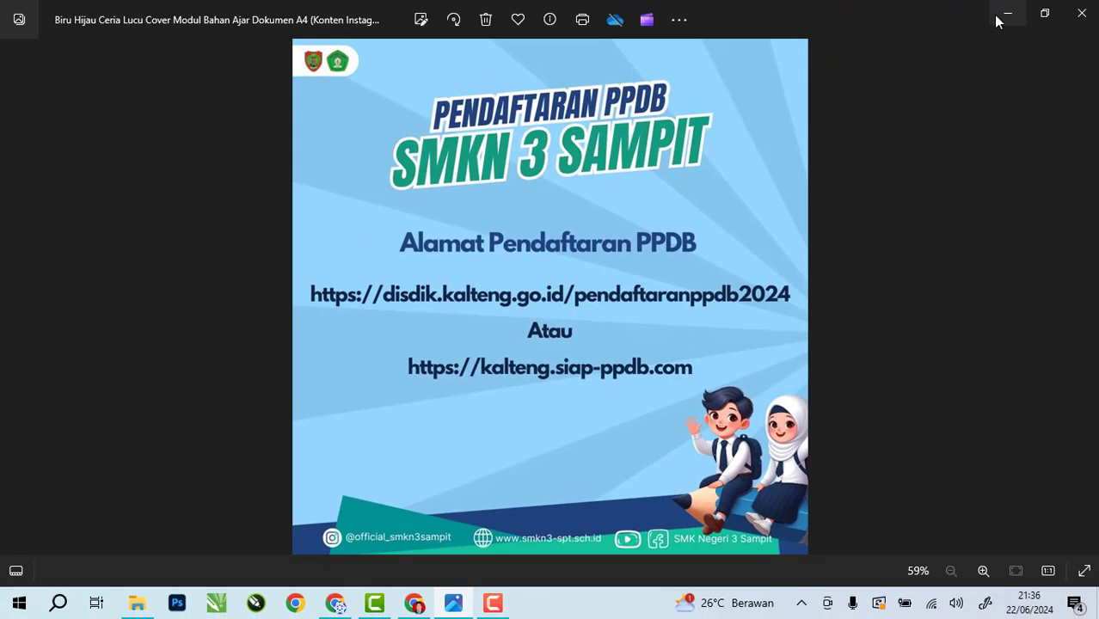
Minimize the poster and load kalteng.demo.siap-ppdb.com by inserting 'demo.' into the address
click(1006, 16)
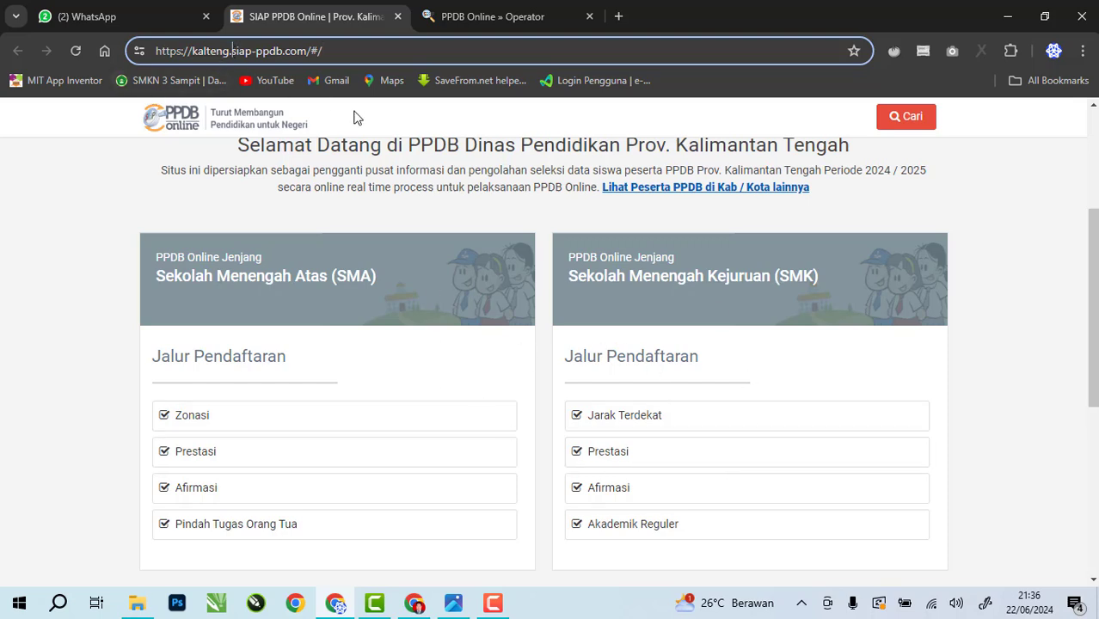
key(ctrl+l)
text(demo)
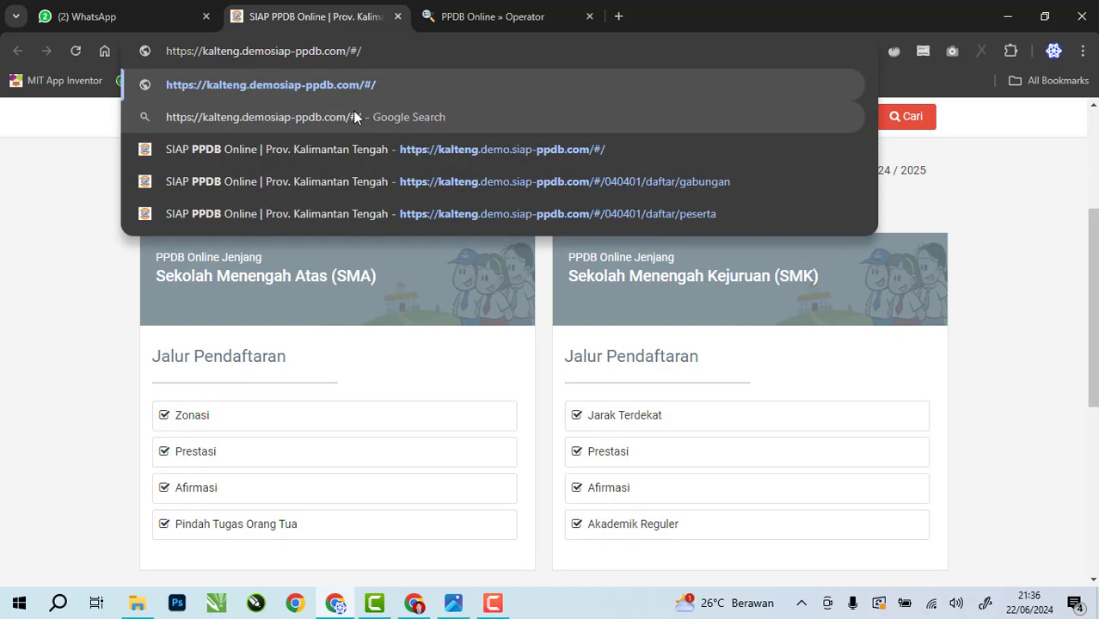
text(.)
key(Return)
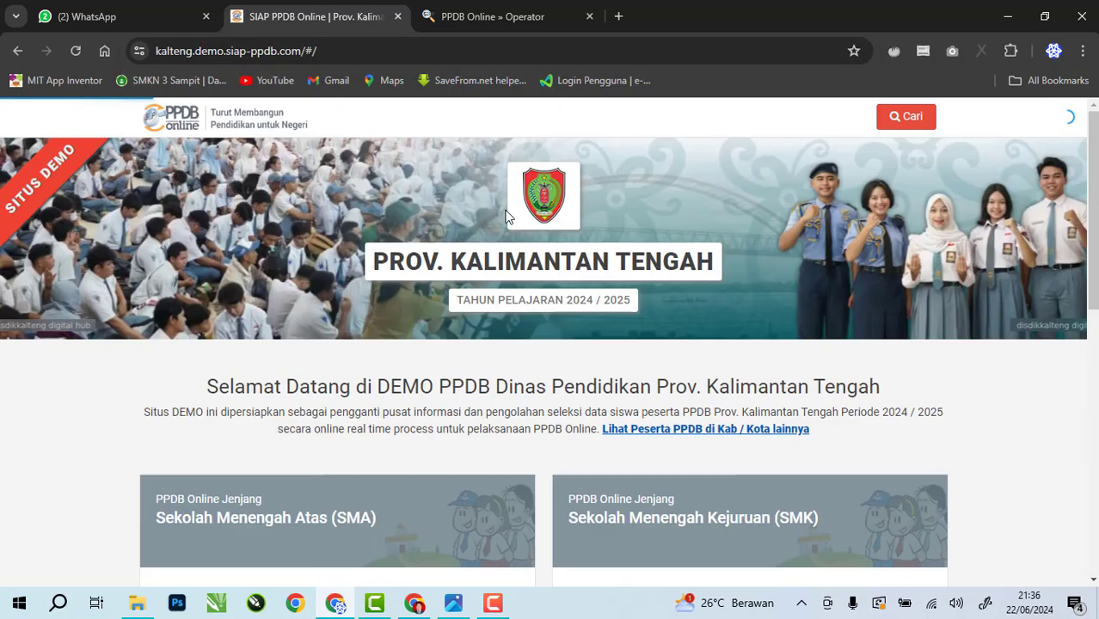
scroll(689, 274, down, 2)
scroll(689, 274, up, 2)
scroll(686, 276, down, 3)
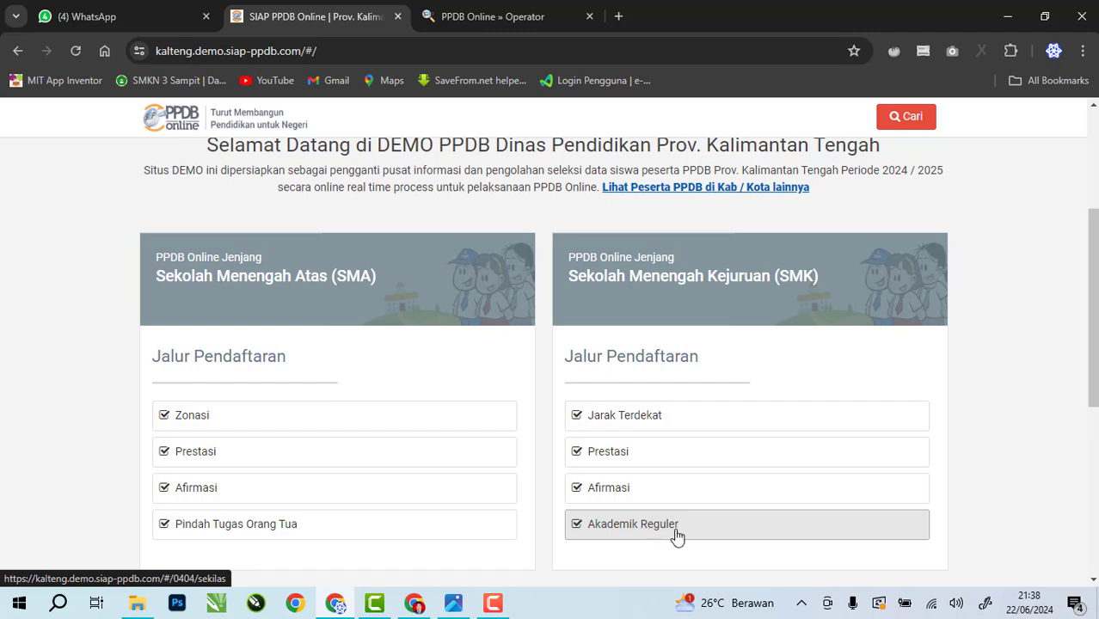
Open the SMK Akademik Reguler path and shrink Chrome to a smaller window
click(624, 533)
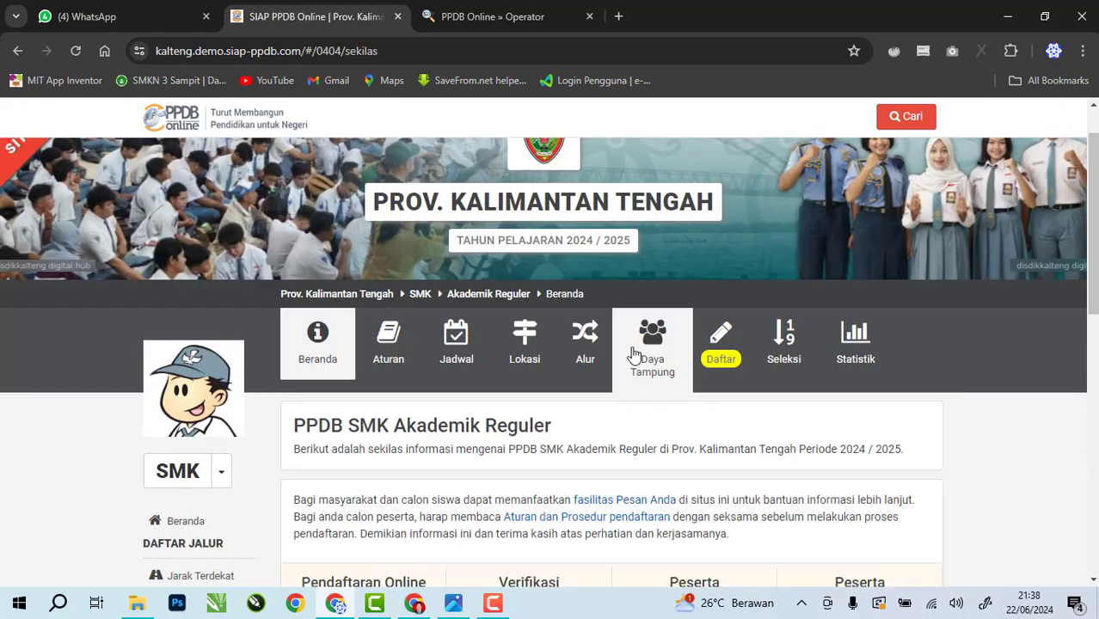
scroll(628, 347, down, 7)
scroll(629, 347, up, 7)
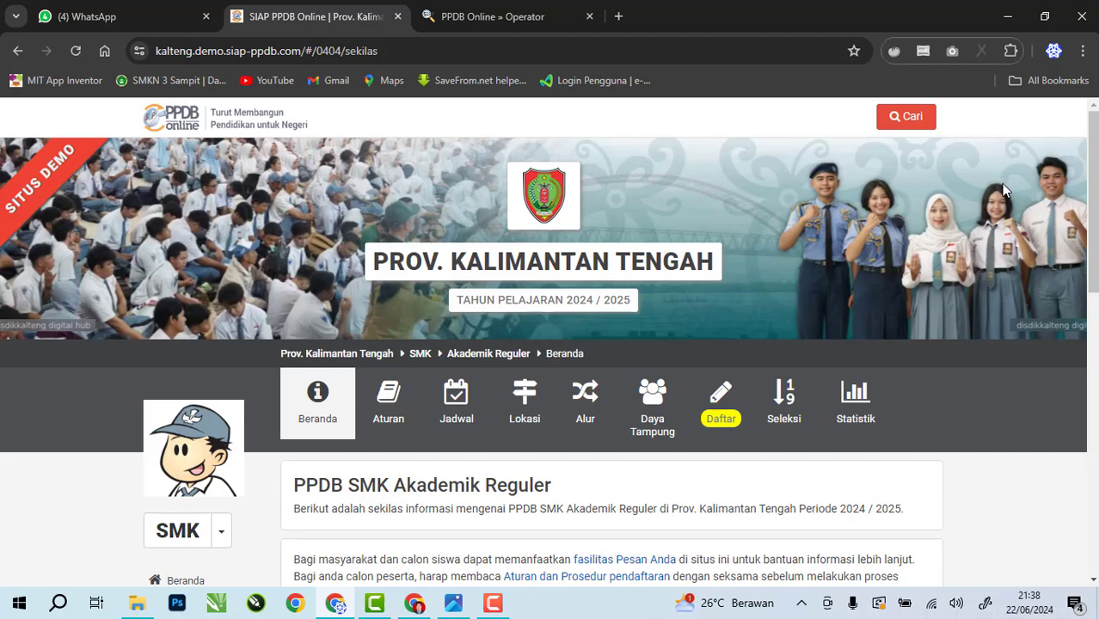
click(1044, 16)
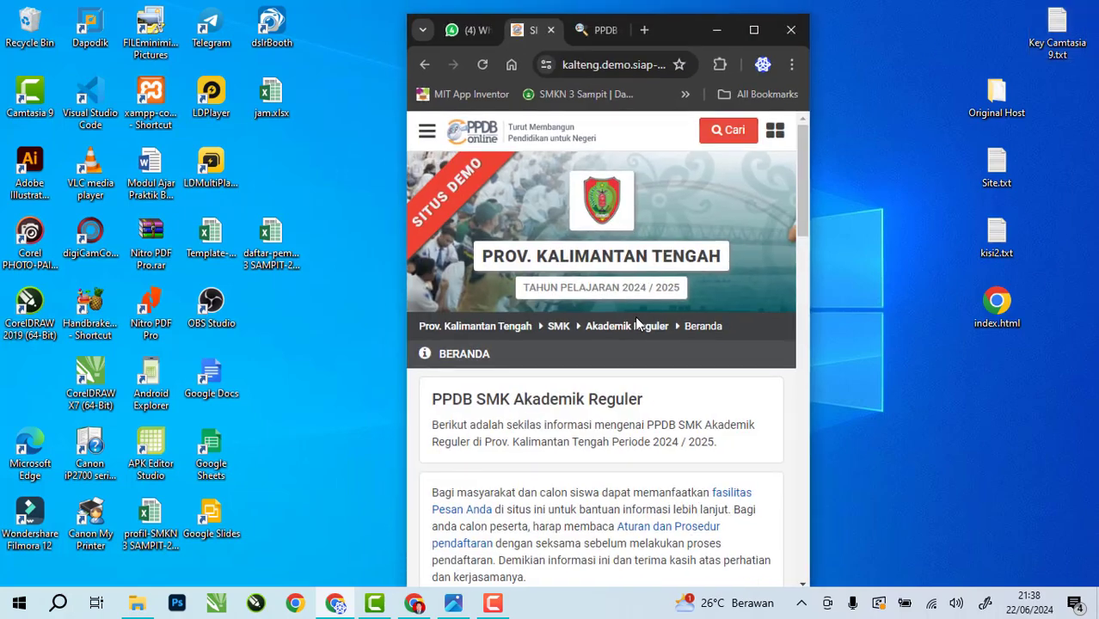
Try the hamburger drawer and the grid Menu Pilihan, then maximize Chrome again
scroll(651, 345, down, 15)
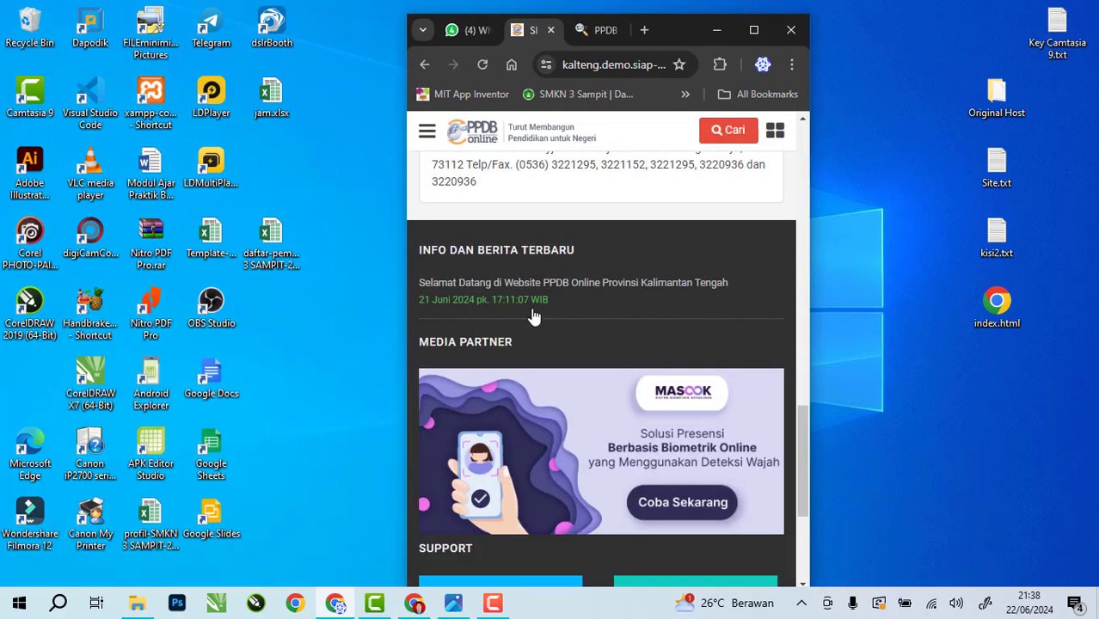
scroll(534, 316, up, 15)
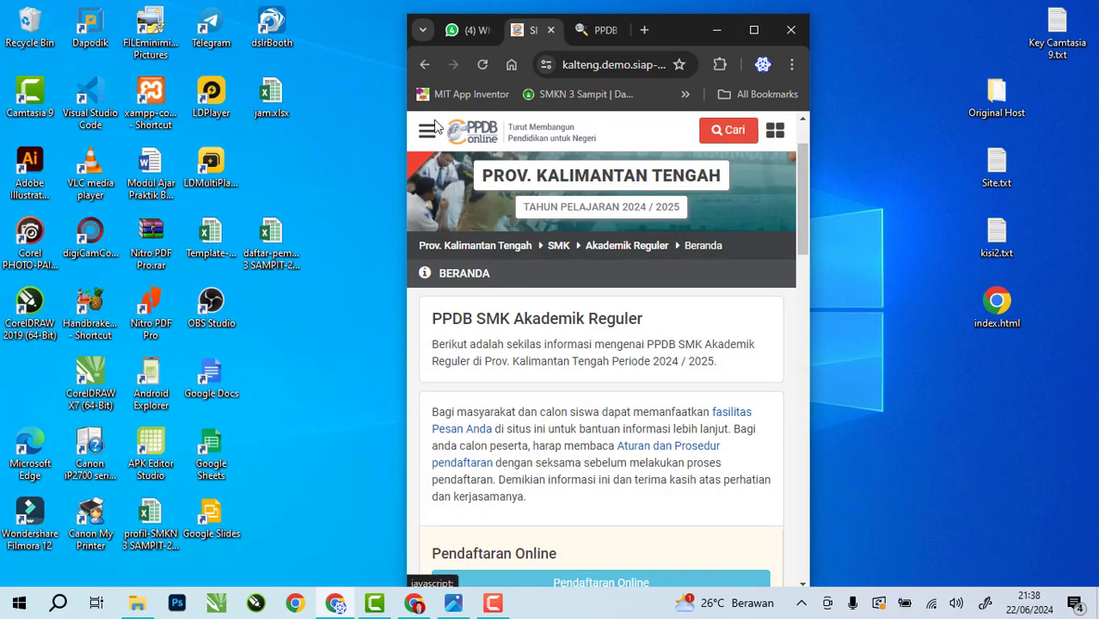
click(428, 133)
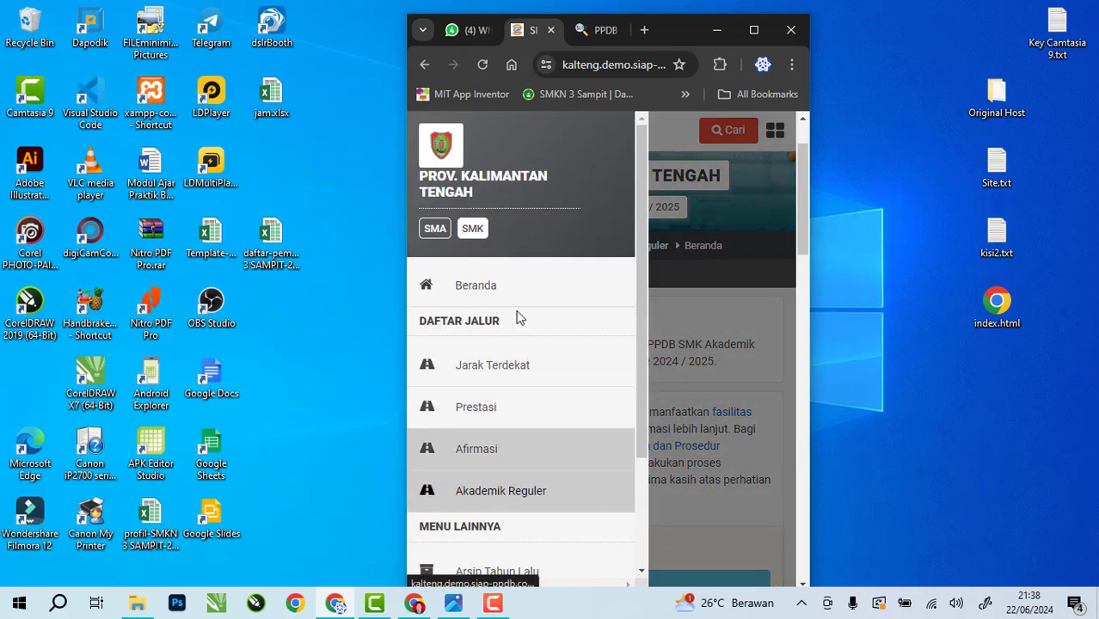
click(500, 490)
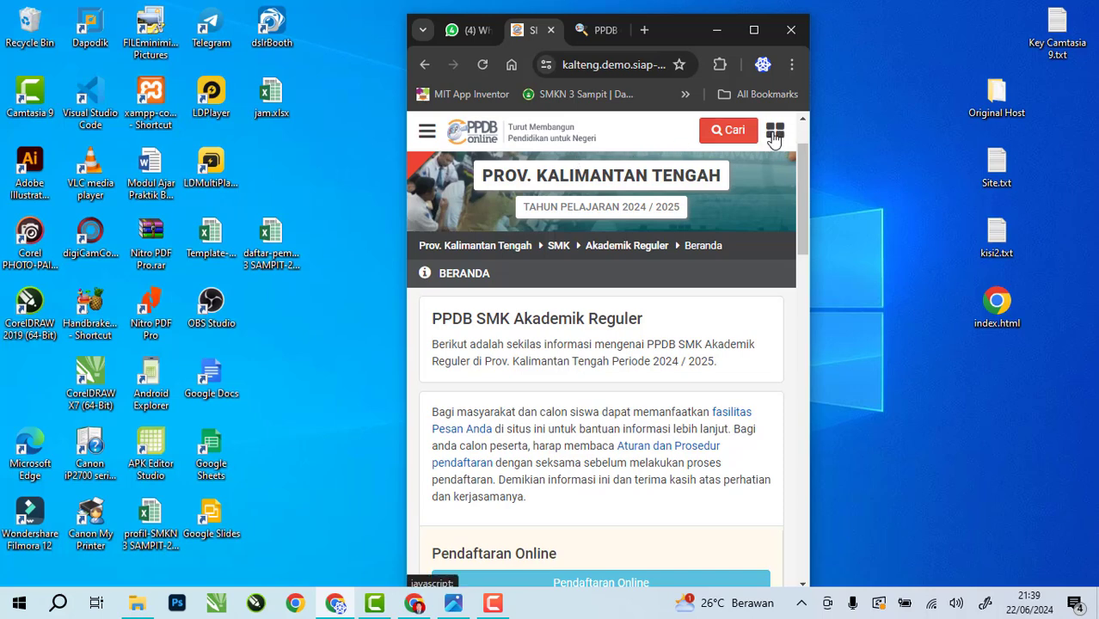
click(774, 138)
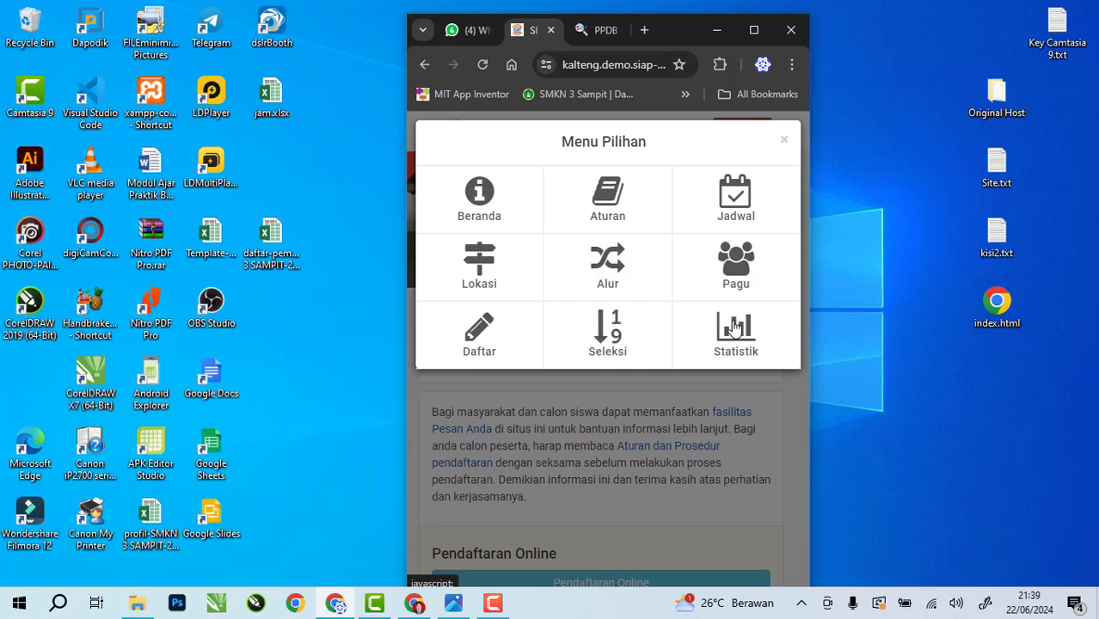
click(784, 140)
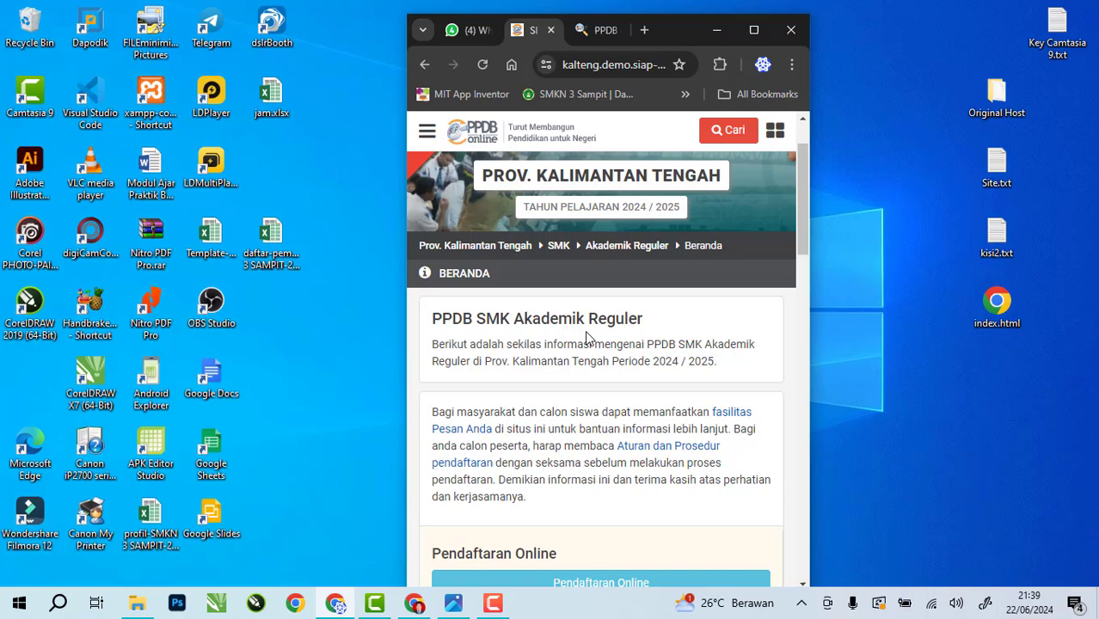
click(754, 31)
Open Pendaftaran Online from the Akademik Reguler page to reach the school-counter prompt
scroll(605, 335, down, 2)
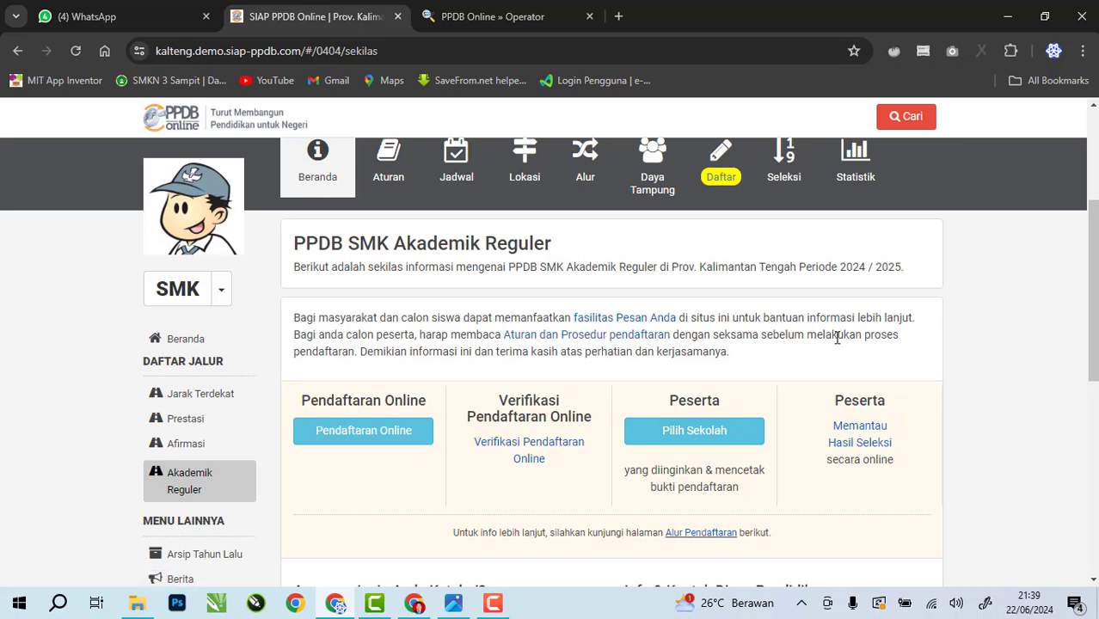
scroll(496, 394, up, 1)
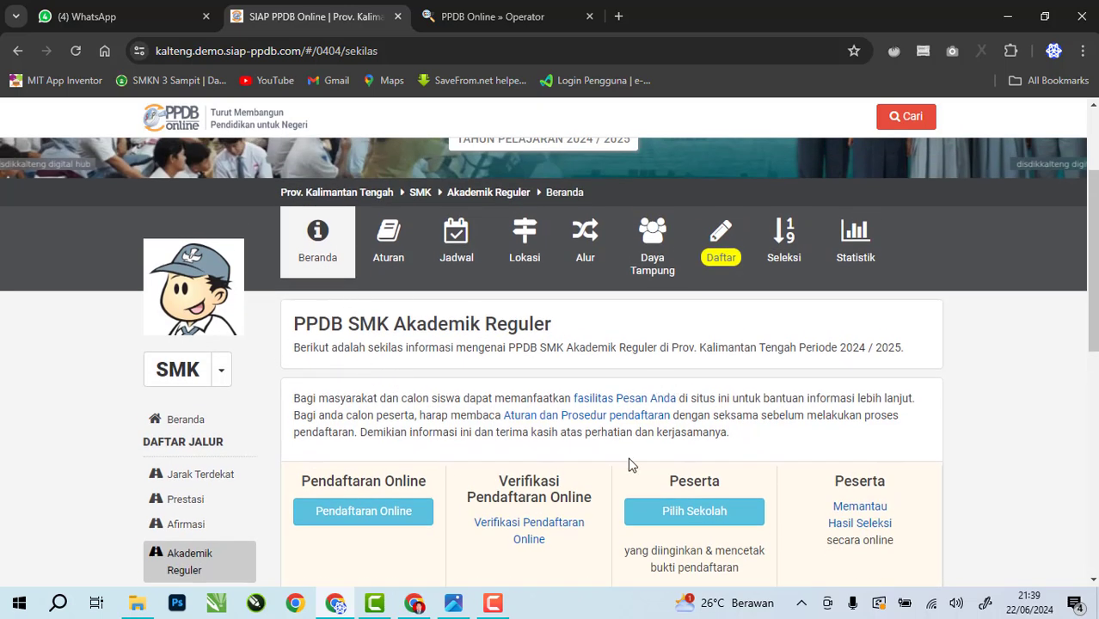
scroll(632, 466, down, 3)
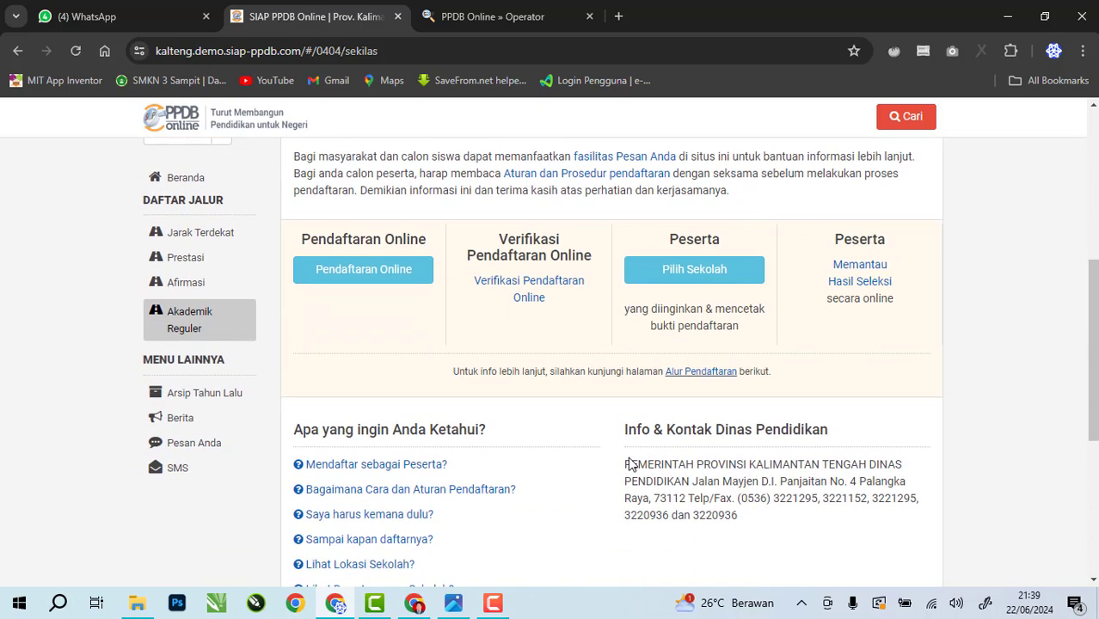
click(360, 277)
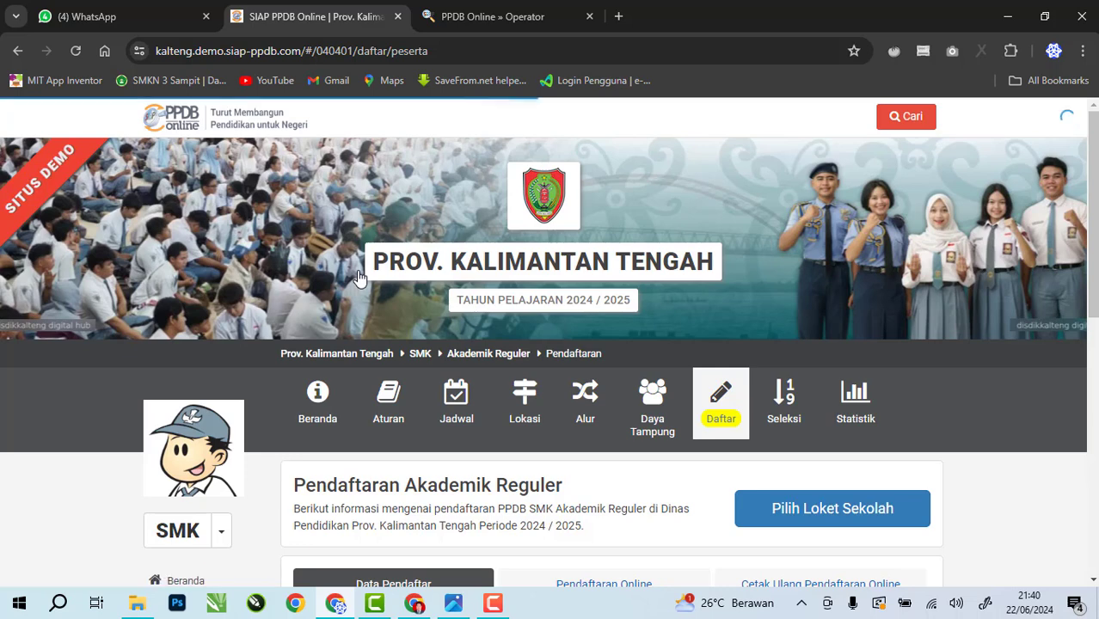
scroll(503, 322, down, 2)
scroll(503, 322, down, 1)
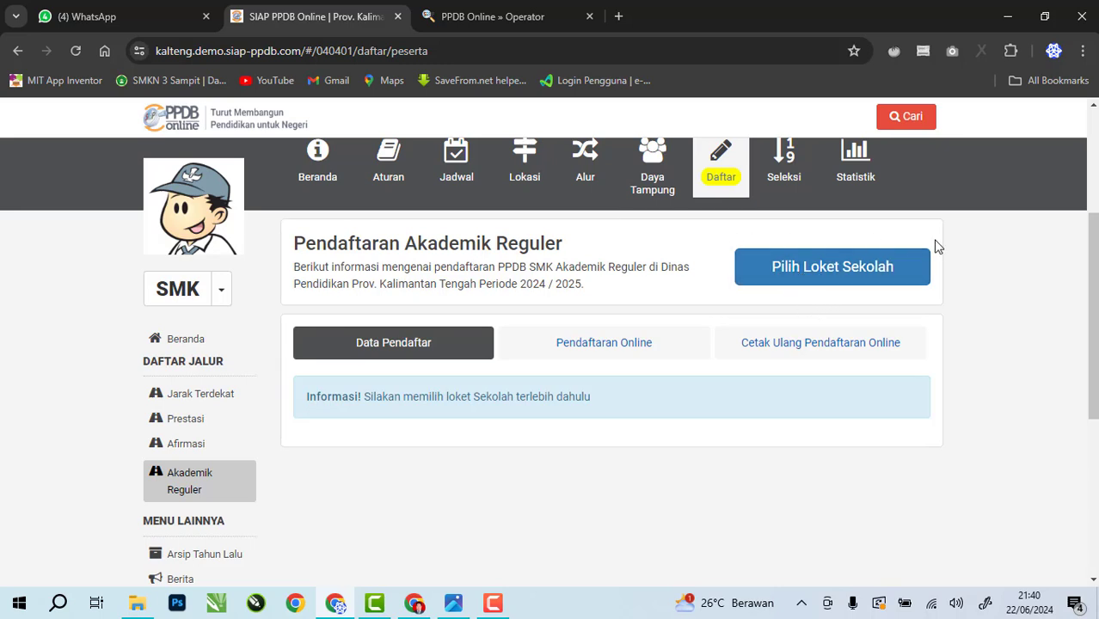
Pick SMKN 3 SAMPIT from the Pilih Loket Sekolah list and view its 2 registrants
click(846, 272)
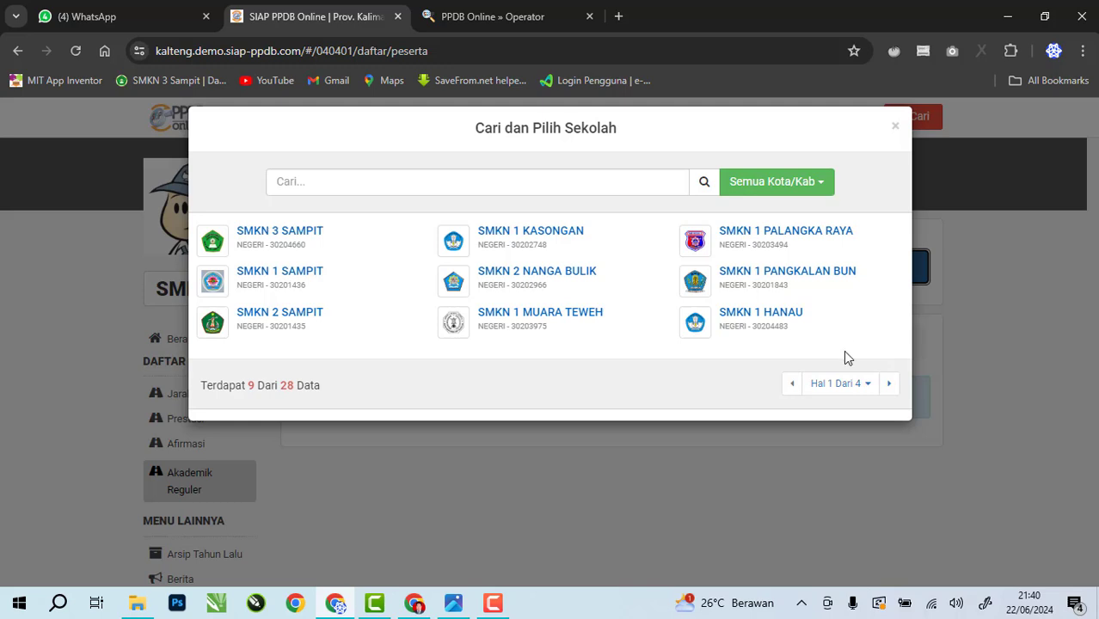
click(280, 233)
scroll(454, 338, down, 3)
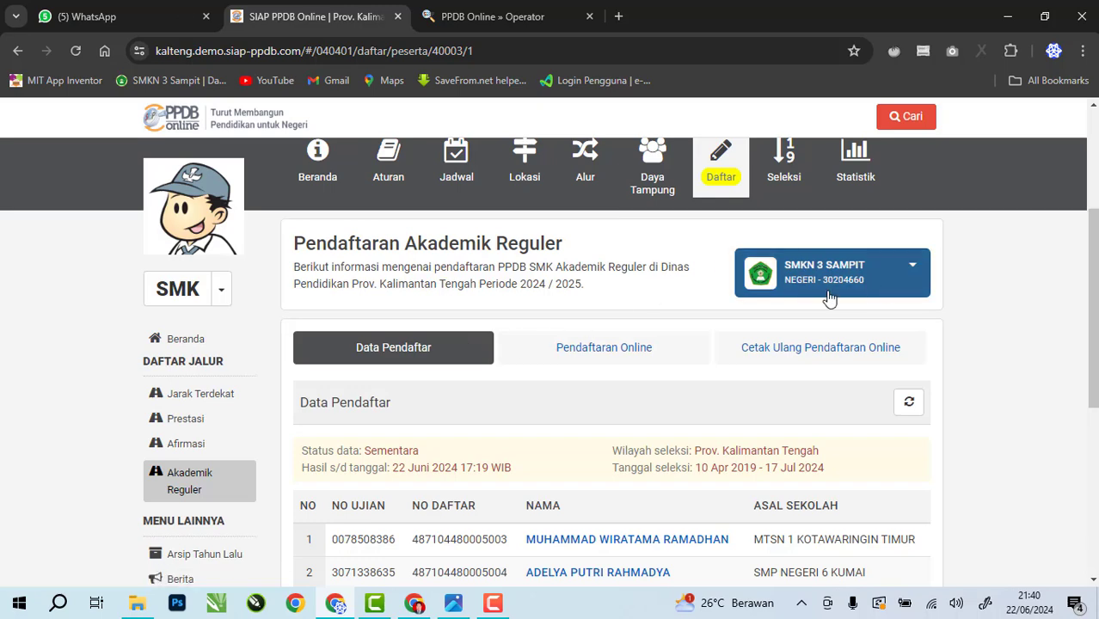
scroll(401, 452, down, 1)
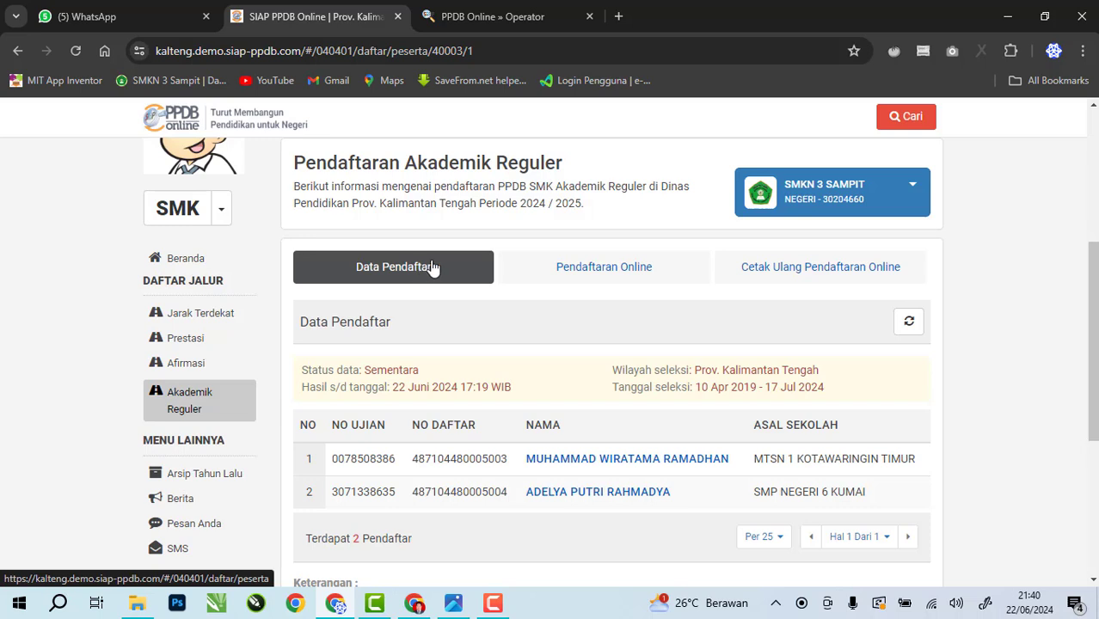
Open the Pendaftaran Online form, select the filled NISN, then switch to the WhatsApp poster
click(589, 272)
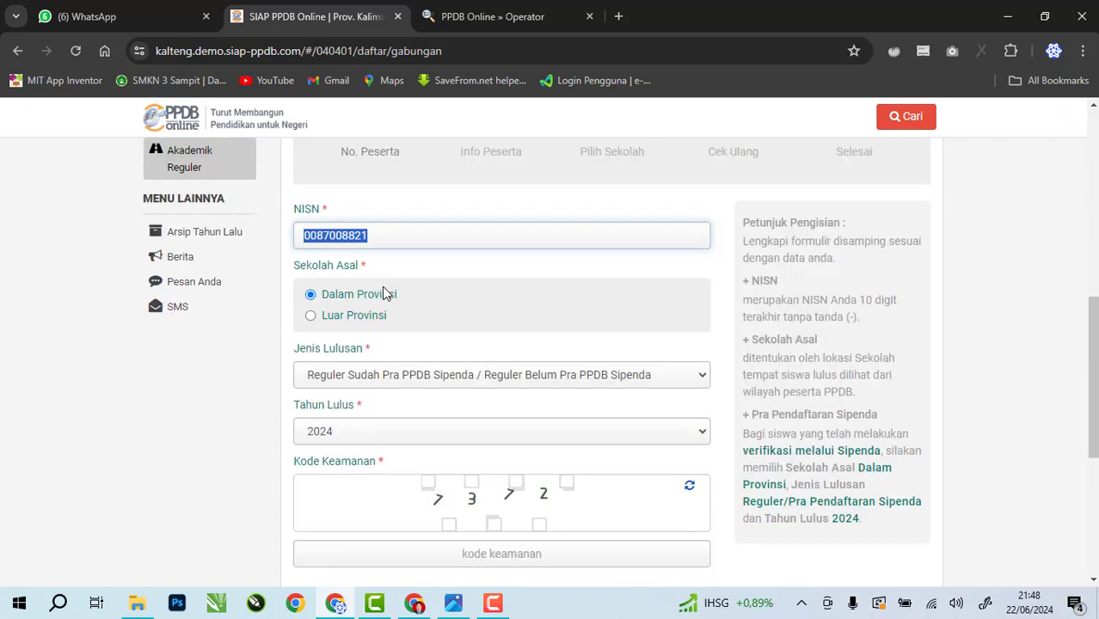
click(412, 262)
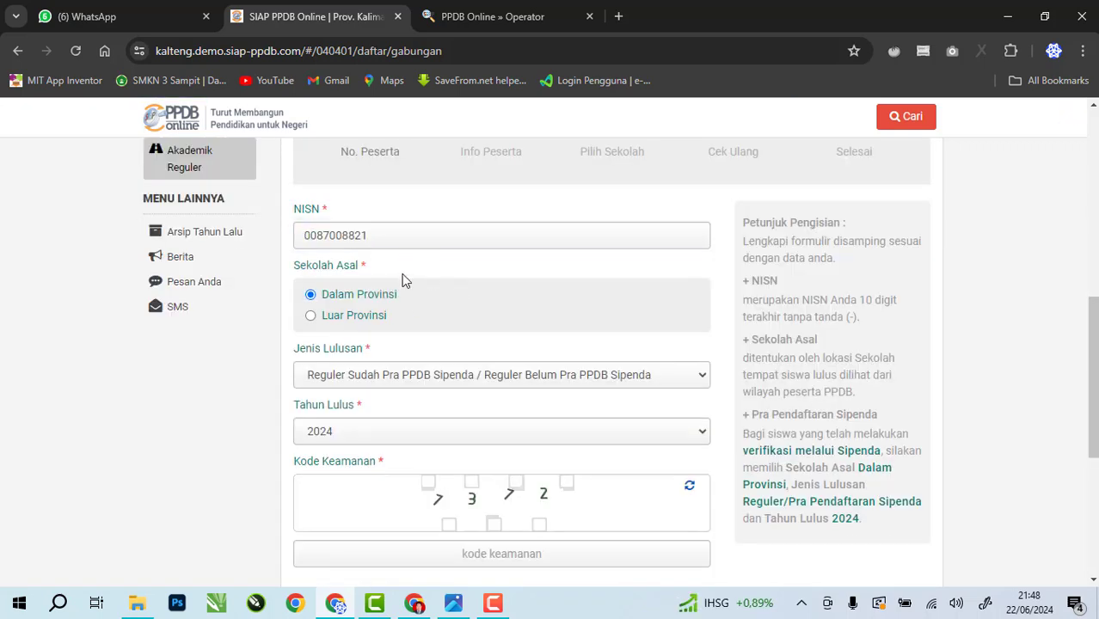
drag(361, 239, 290, 245)
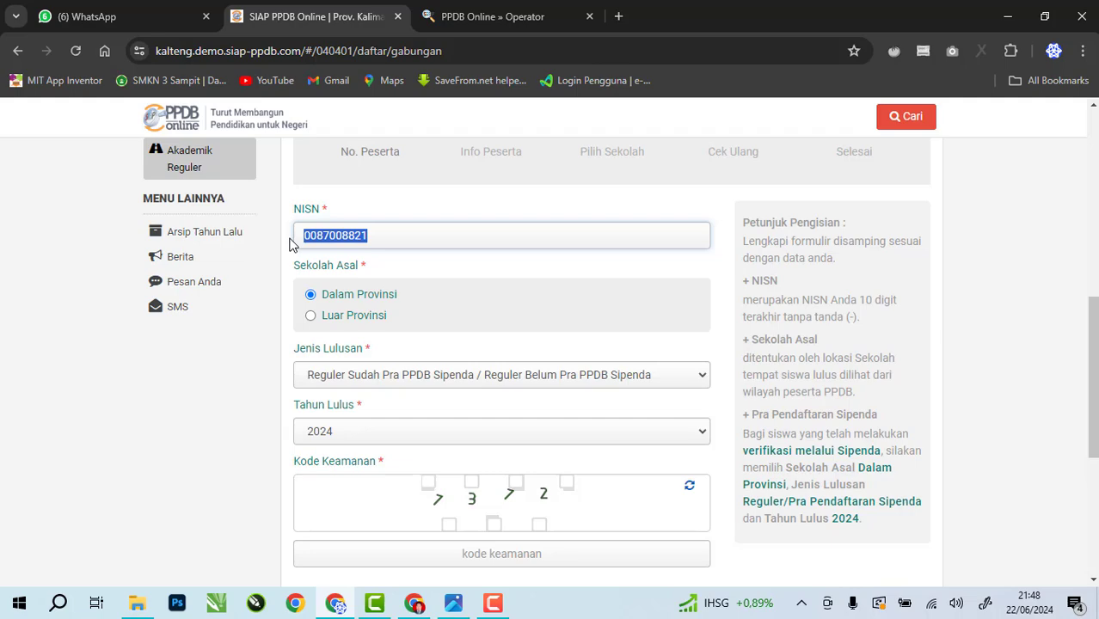
scroll(522, 375, down, 1)
scroll(482, 299, up, 2)
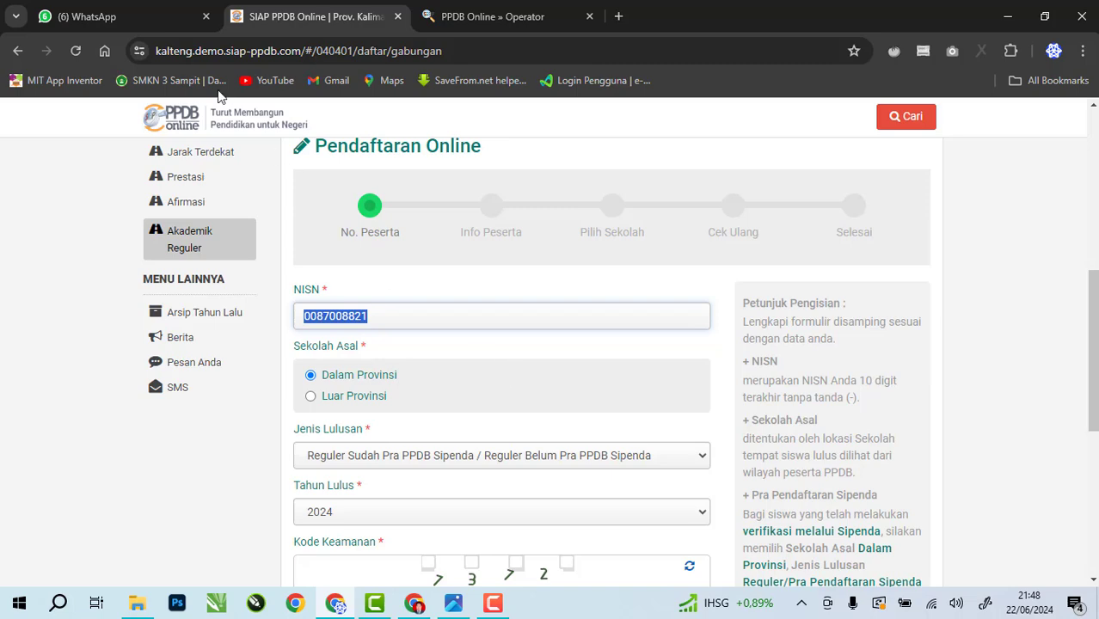
click(130, 24)
scroll(333, 253, down, 3)
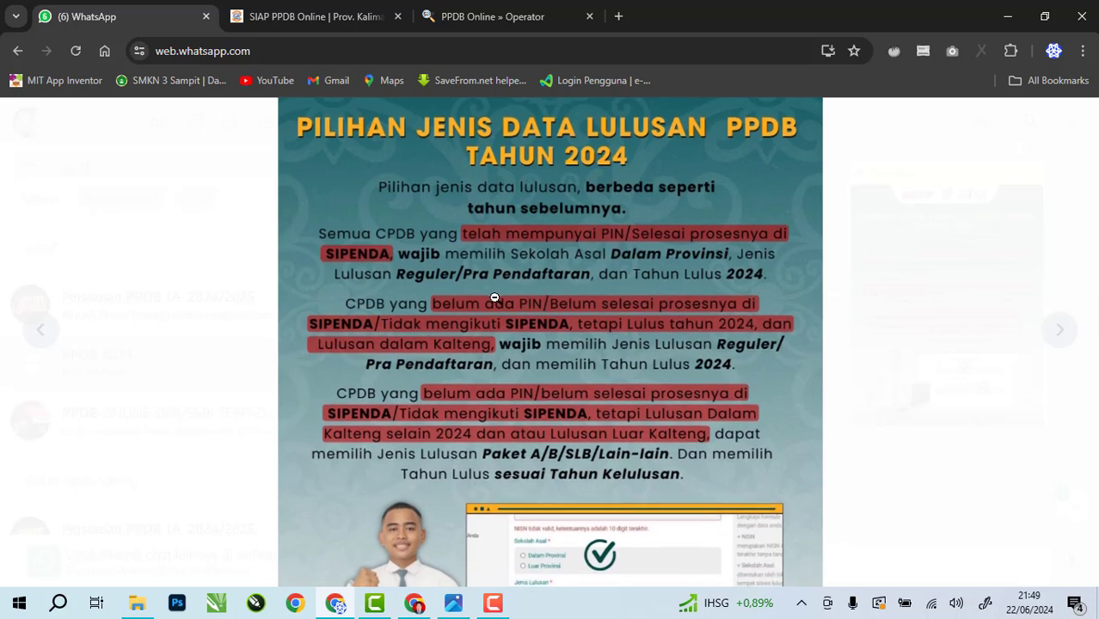
Zoom the 'Pilihan Jenis Data Lulusan' poster back out and return to the SIAP PPDB form
click(730, 296)
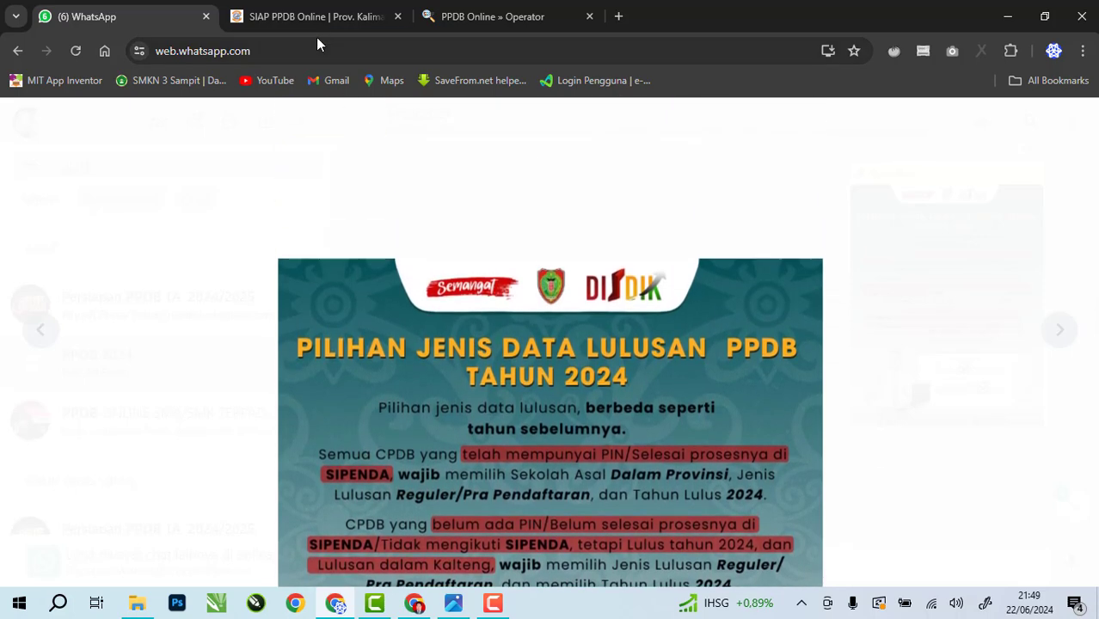
click(318, 27)
Reselect the full NISN number in the registration form
scroll(507, 368, down, 2)
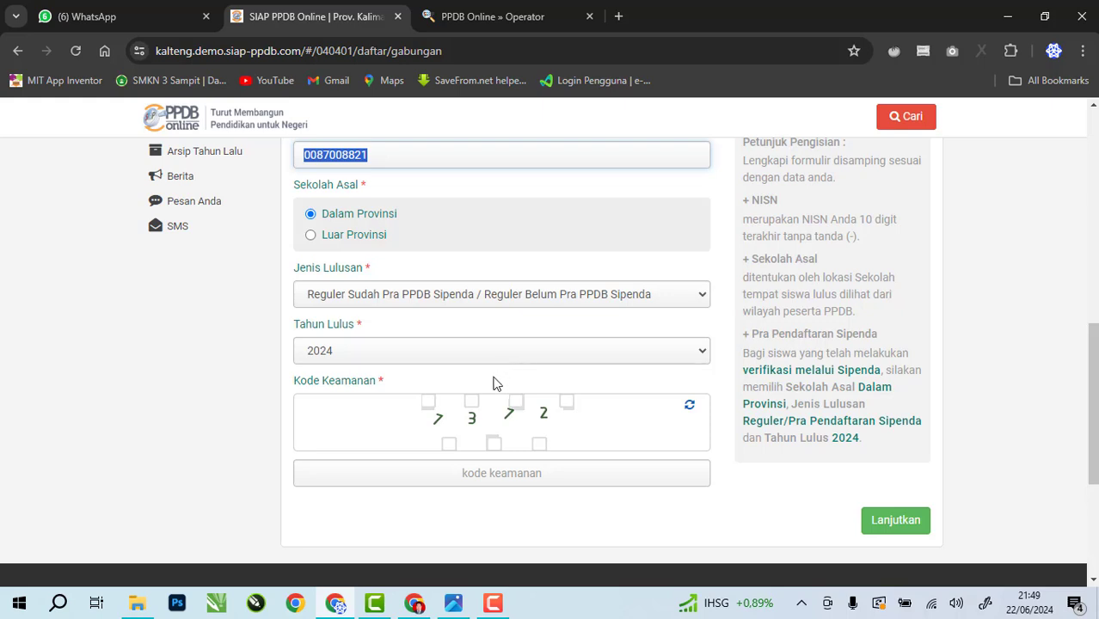
scroll(493, 380, up, 1)
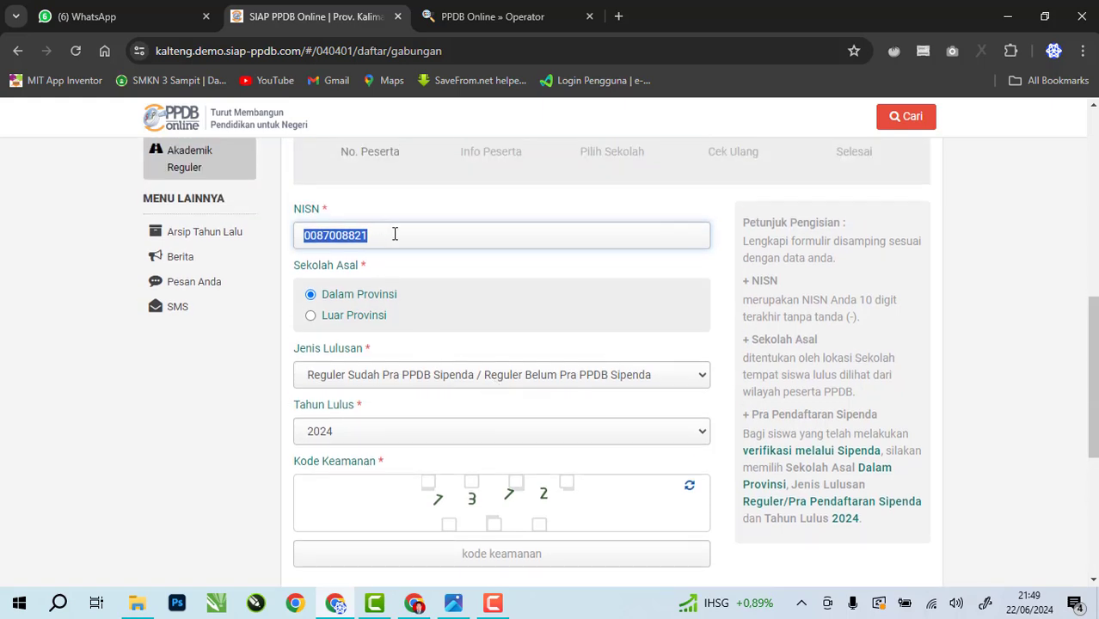
click(394, 234)
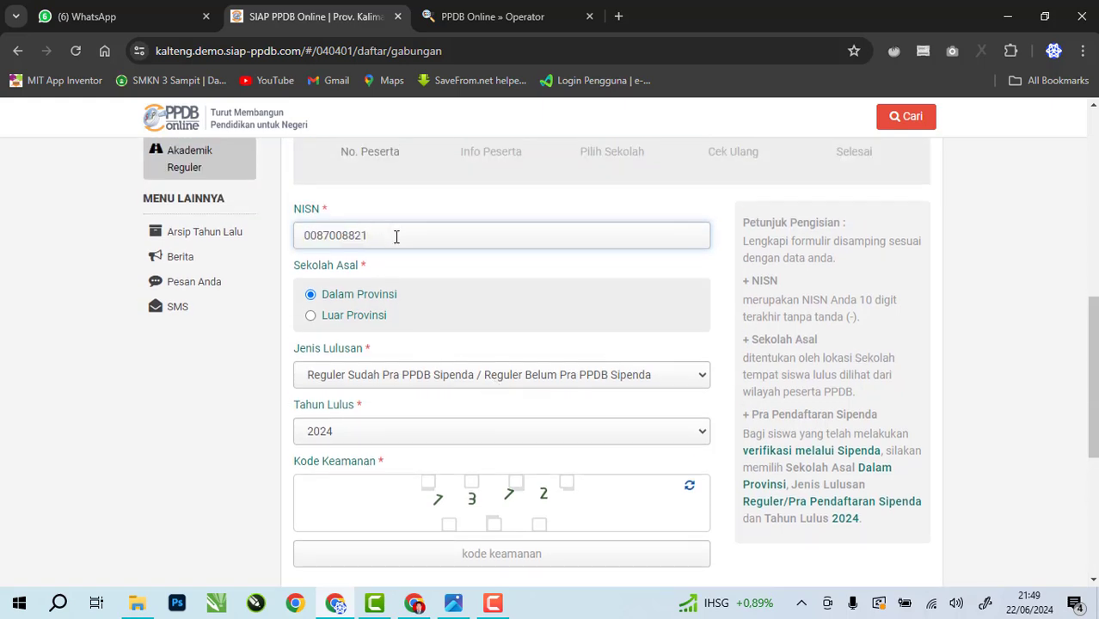
drag(393, 237, 304, 239)
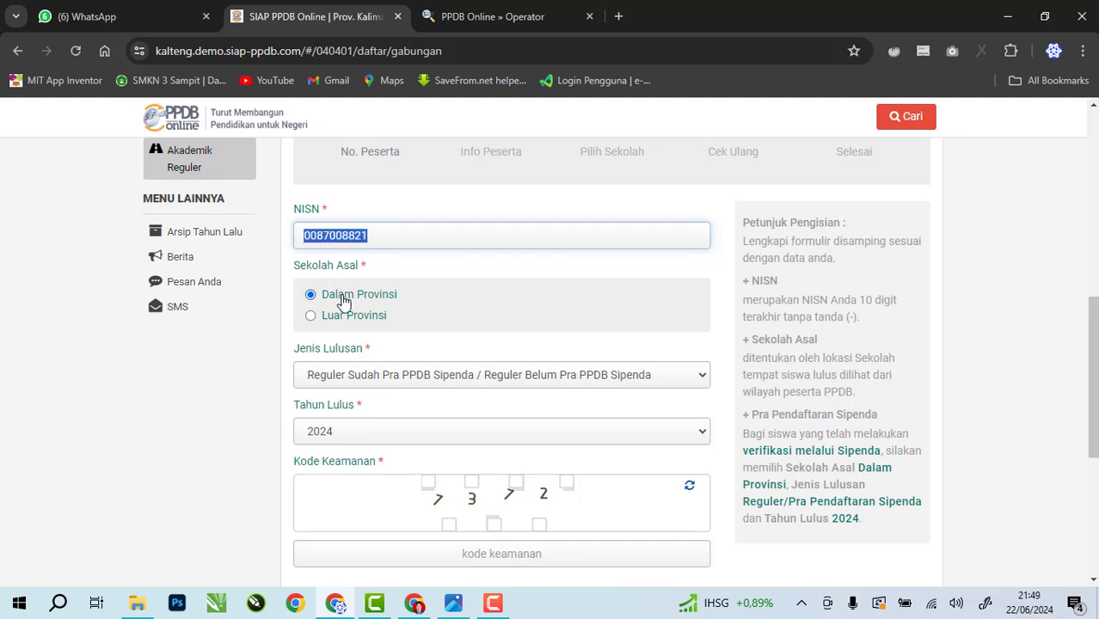
Confirm Jenis Lulusan Reguler and Tahun Lulus 2024, then switch to the WhatsApp poster
click(381, 380)
click(384, 397)
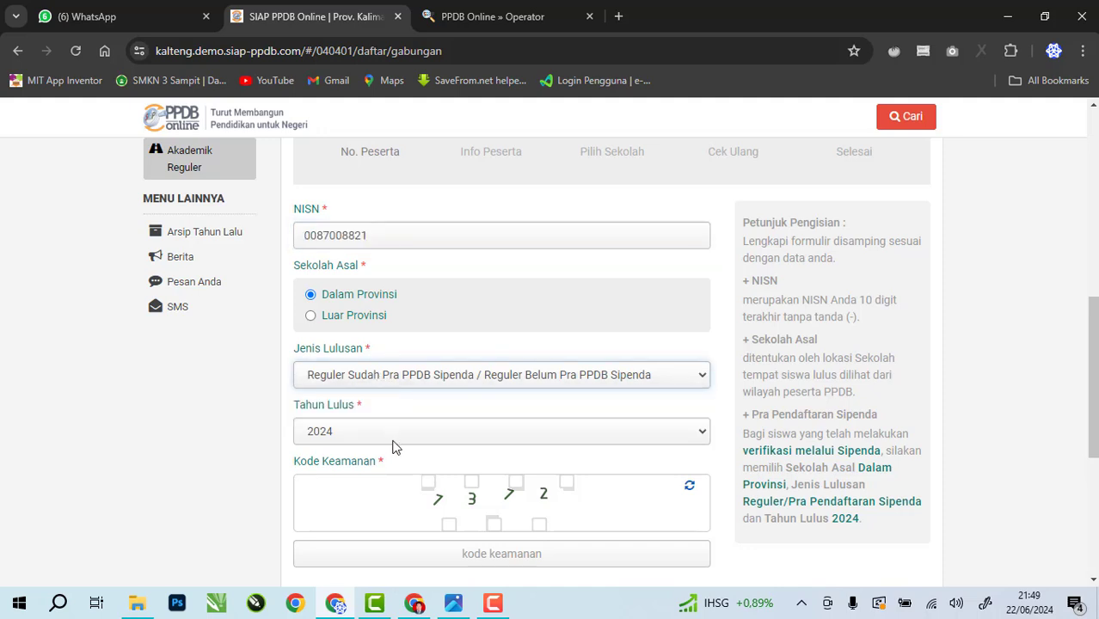
click(392, 438)
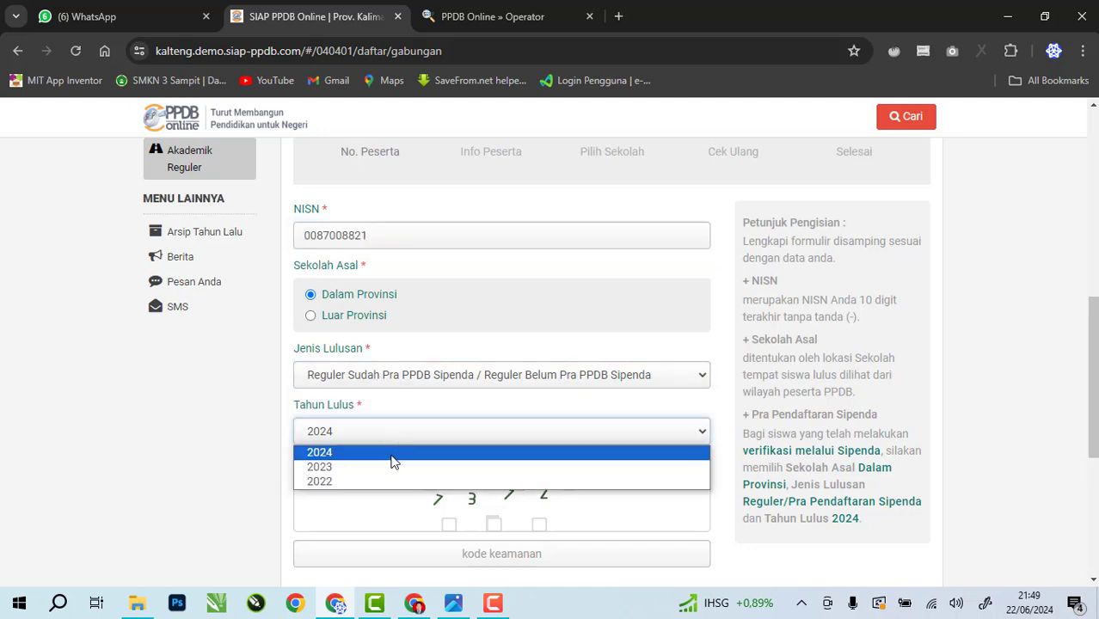
click(390, 457)
scroll(387, 462, down, 1)
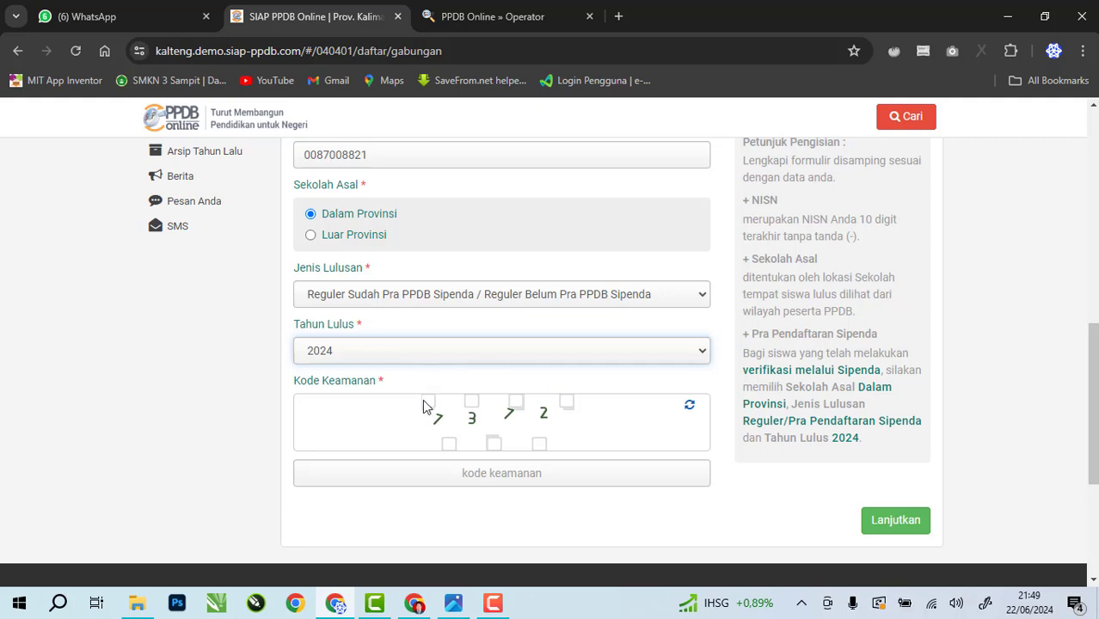
scroll(422, 406, up, 1)
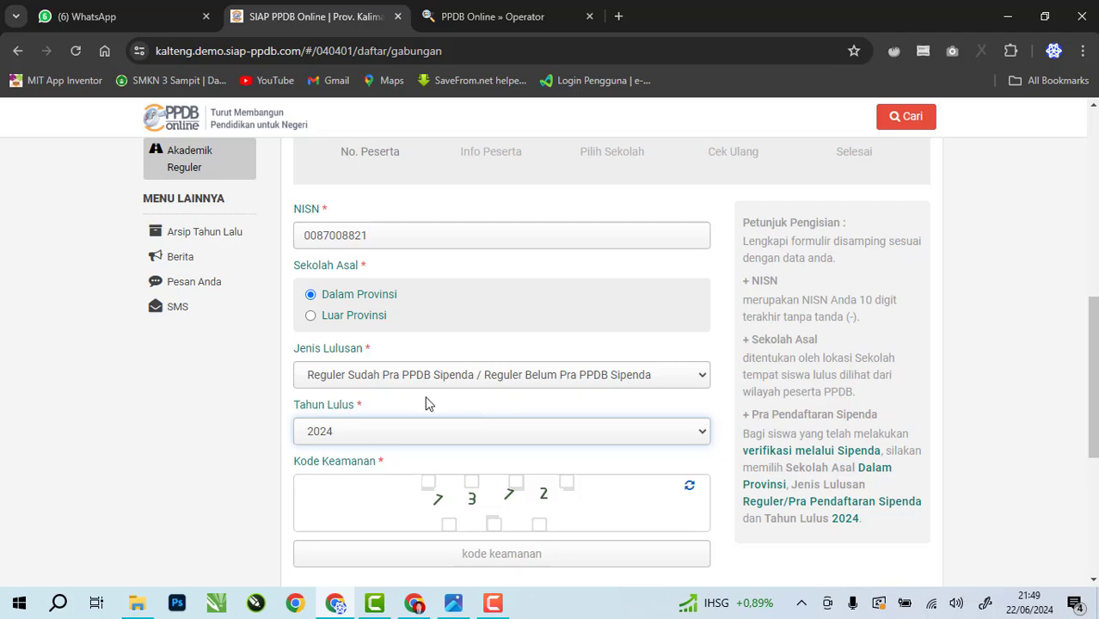
click(123, 16)
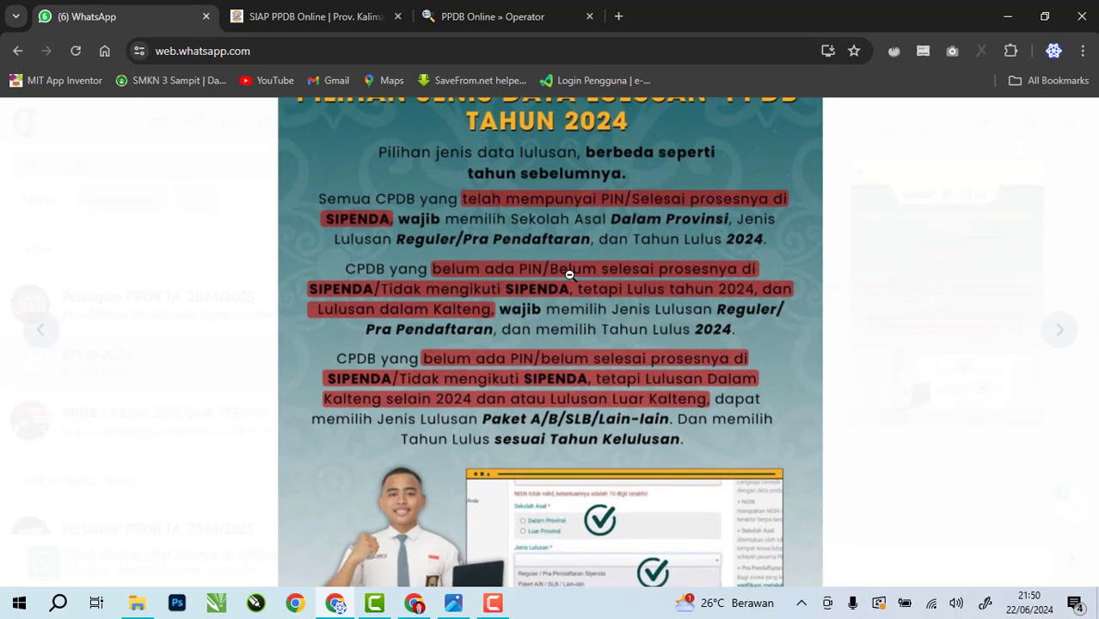
Zoom the PPDB 2024 graduate-data poster back out after reading it
click(645, 321)
click(339, 18)
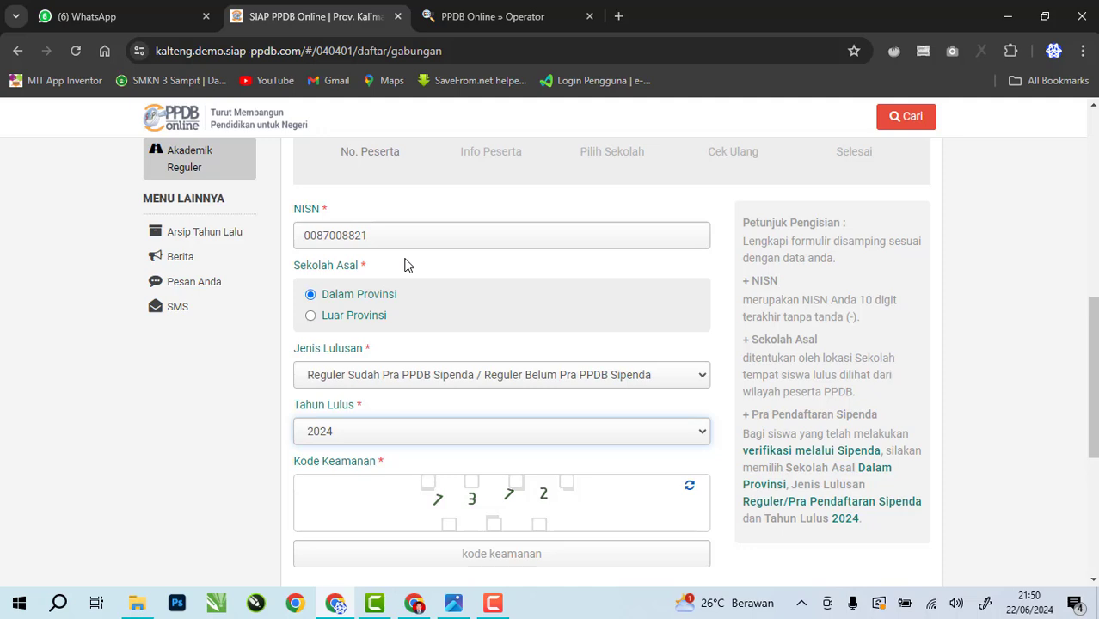
drag(304, 235, 396, 236)
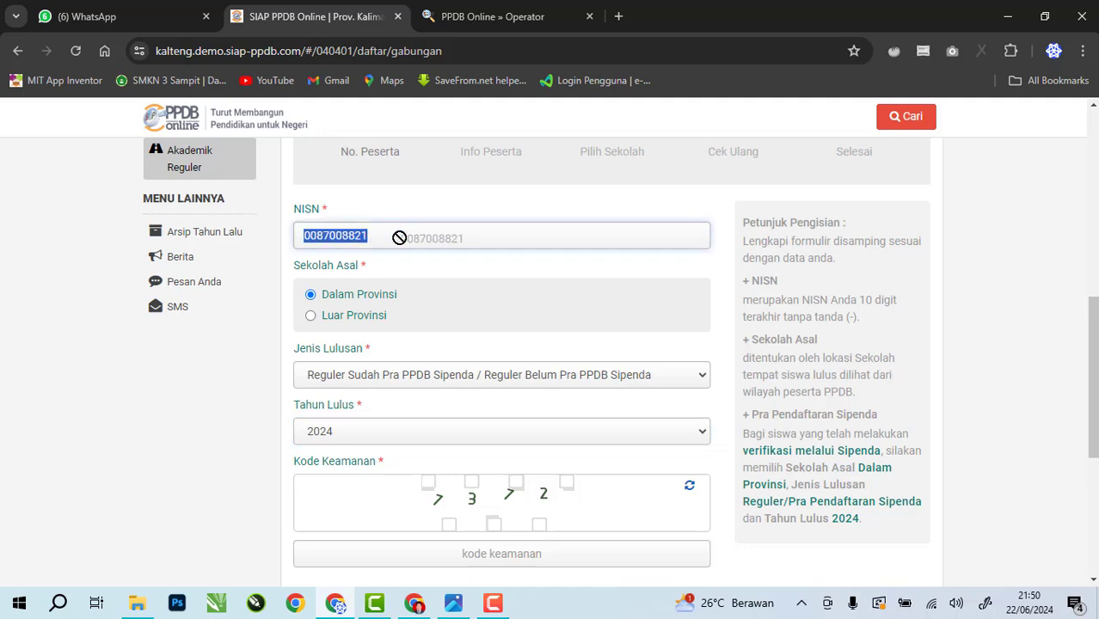
click(387, 234)
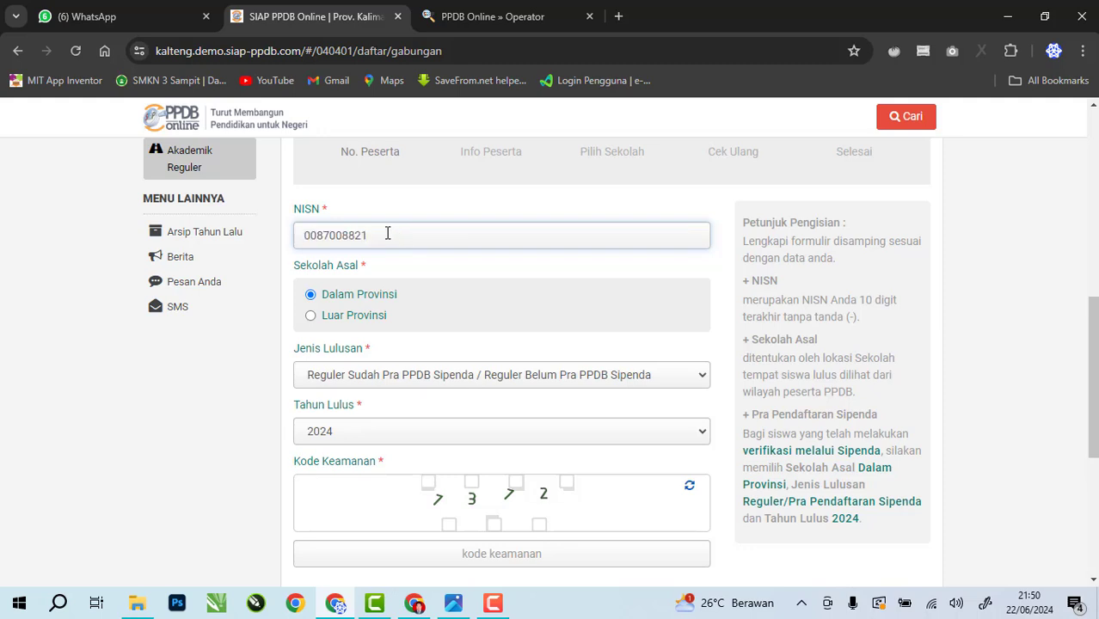
click(376, 300)
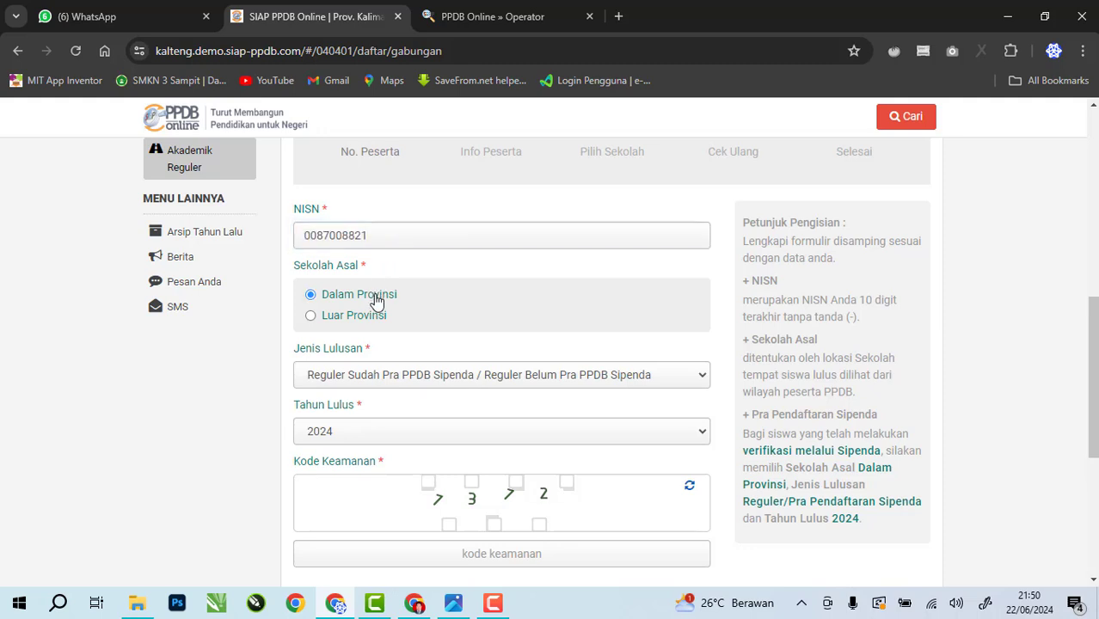
click(408, 380)
click(408, 382)
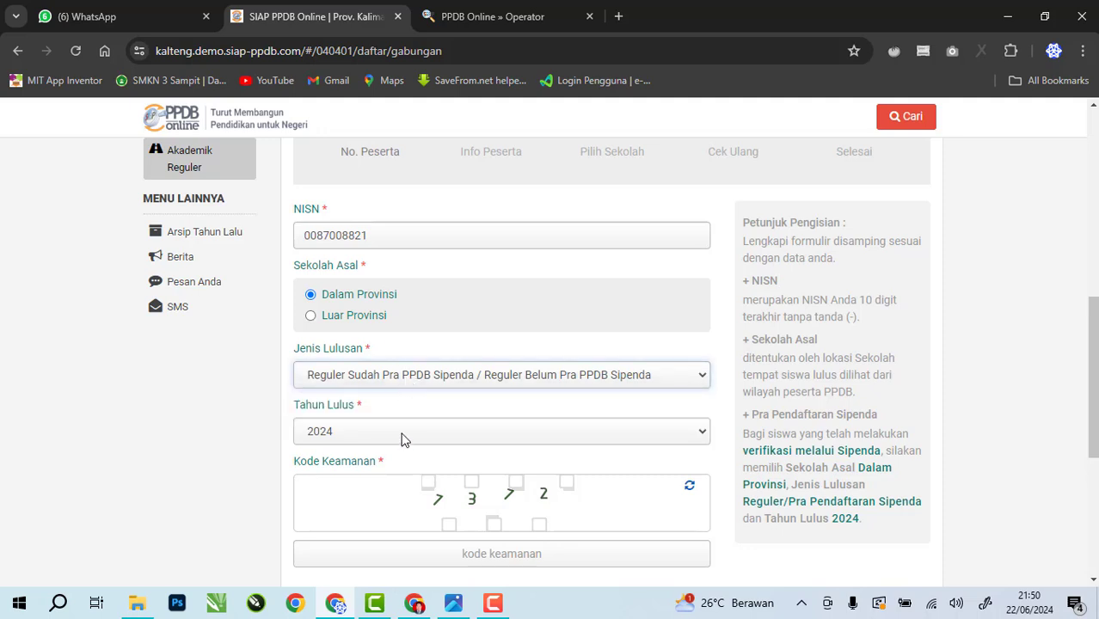
click(400, 436)
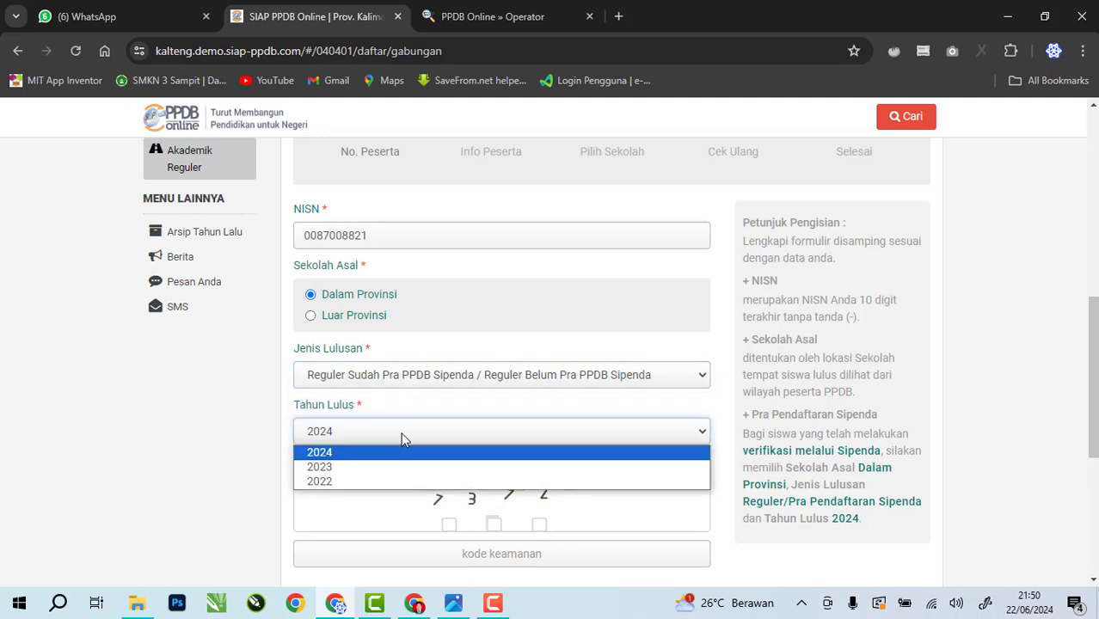
click(406, 453)
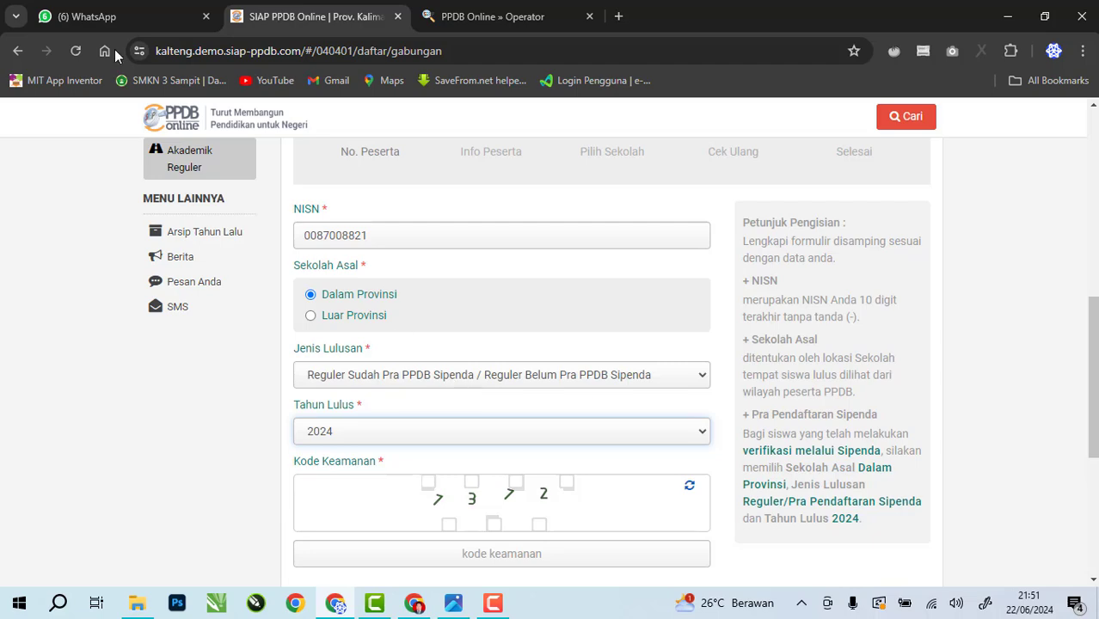
click(86, 17)
scroll(551, 344, down, 3)
scroll(644, 317, up, 1)
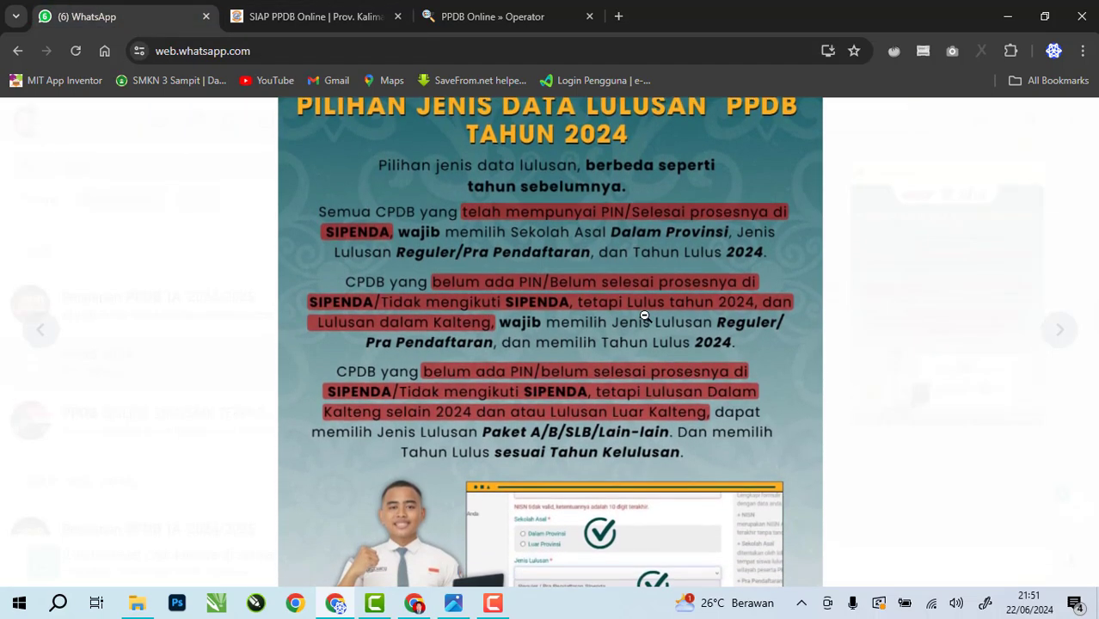
scroll(644, 316, down, 1)
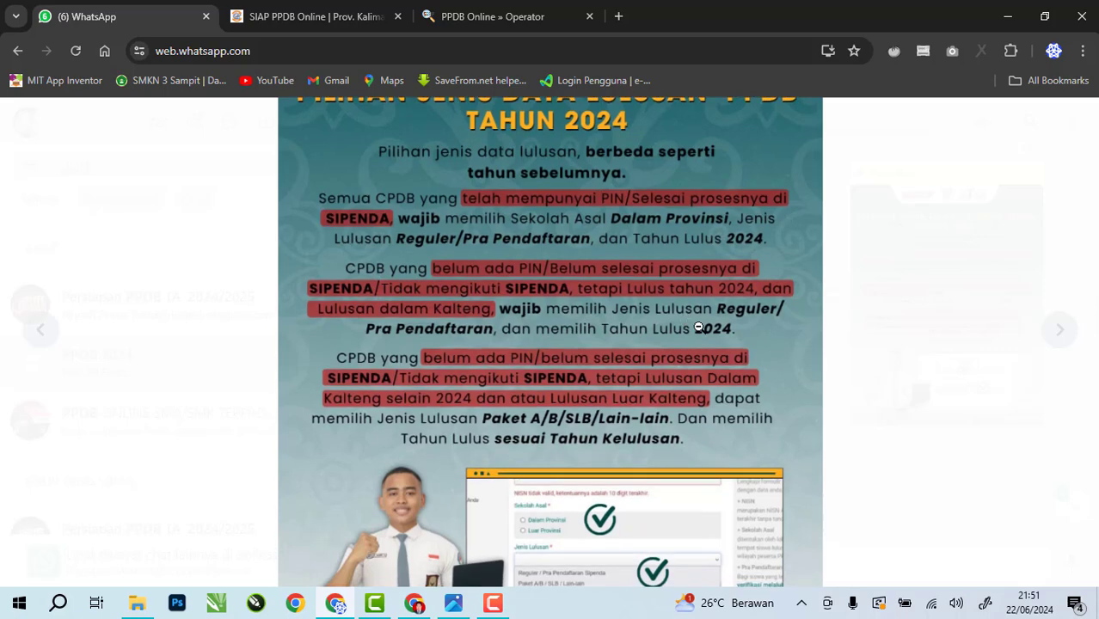
click(698, 328)
click(337, 14)
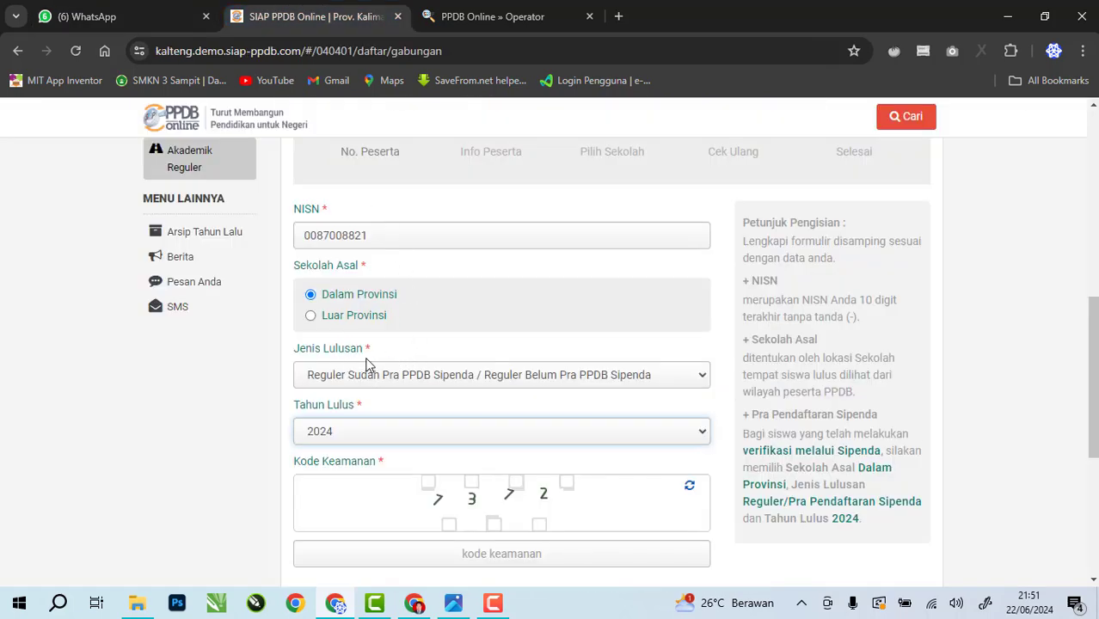
scroll(444, 432, down, 1)
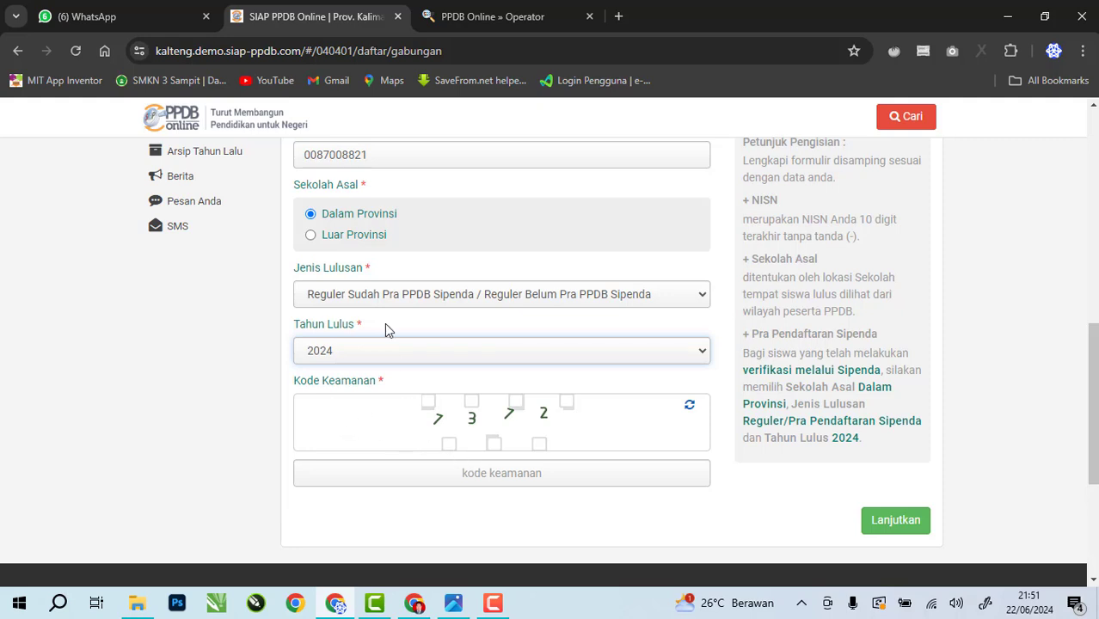
scroll(421, 351, up, 1)
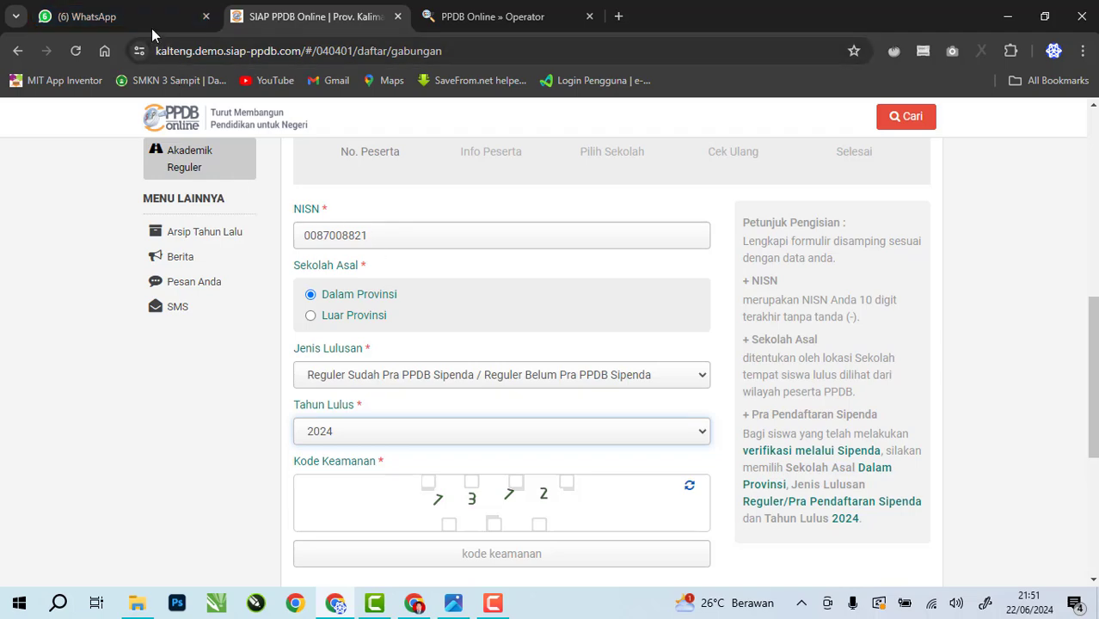
click(98, 17)
scroll(423, 332, down, 3)
scroll(423, 331, up, 1)
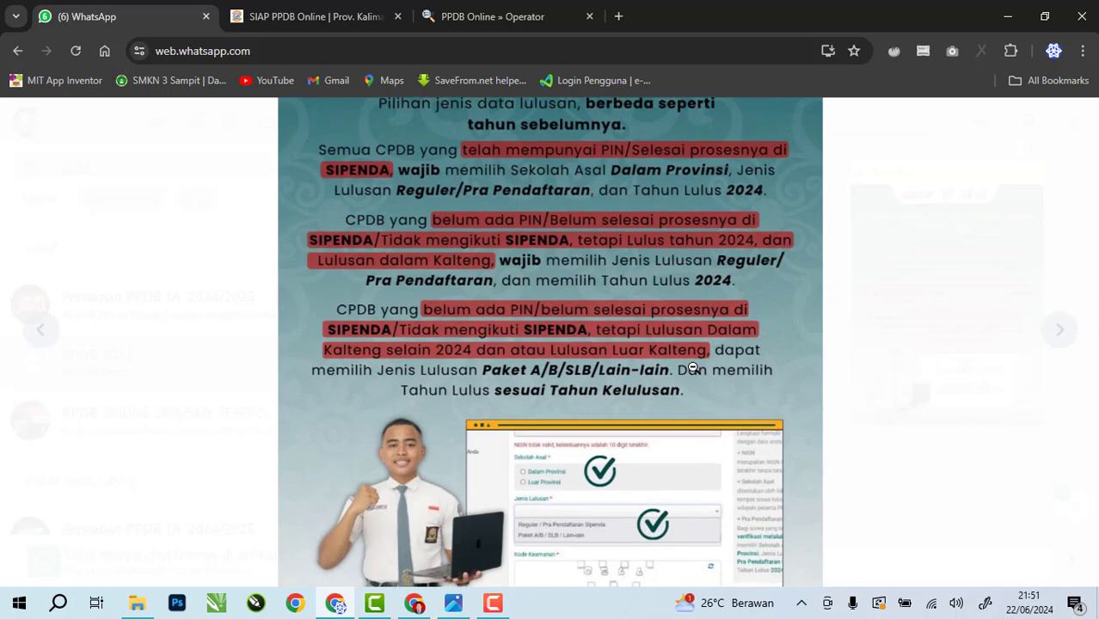
click(693, 369)
click(291, 13)
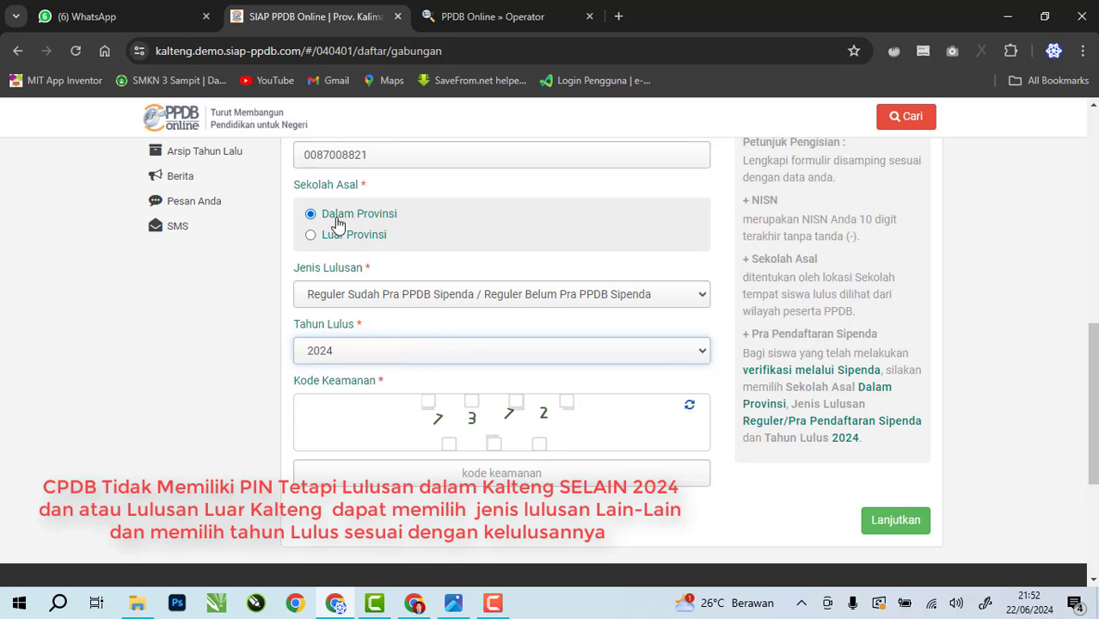
Mark the school as outside the province and set graduate type to Paket A/B / SLB / Lain-lain
click(314, 235)
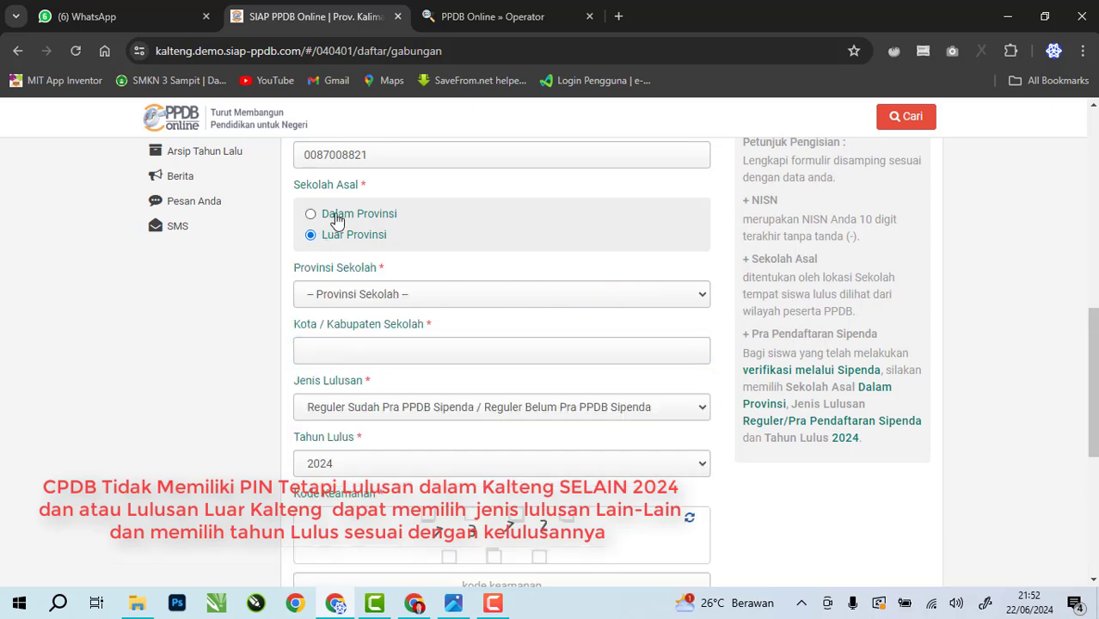
click(336, 216)
click(334, 237)
click(356, 296)
click(356, 298)
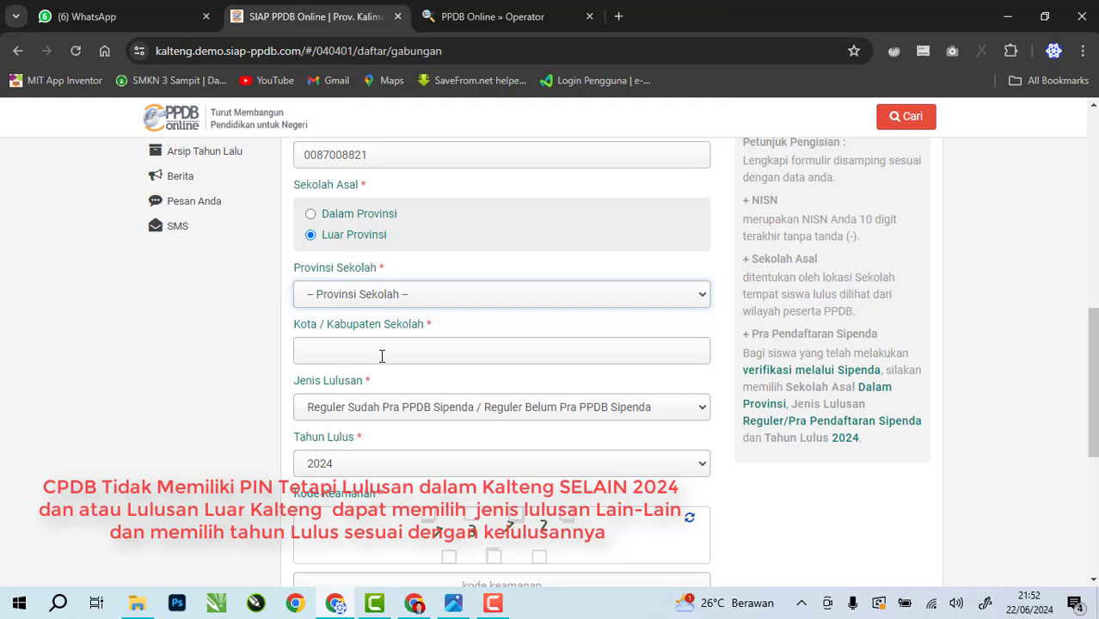
click(401, 416)
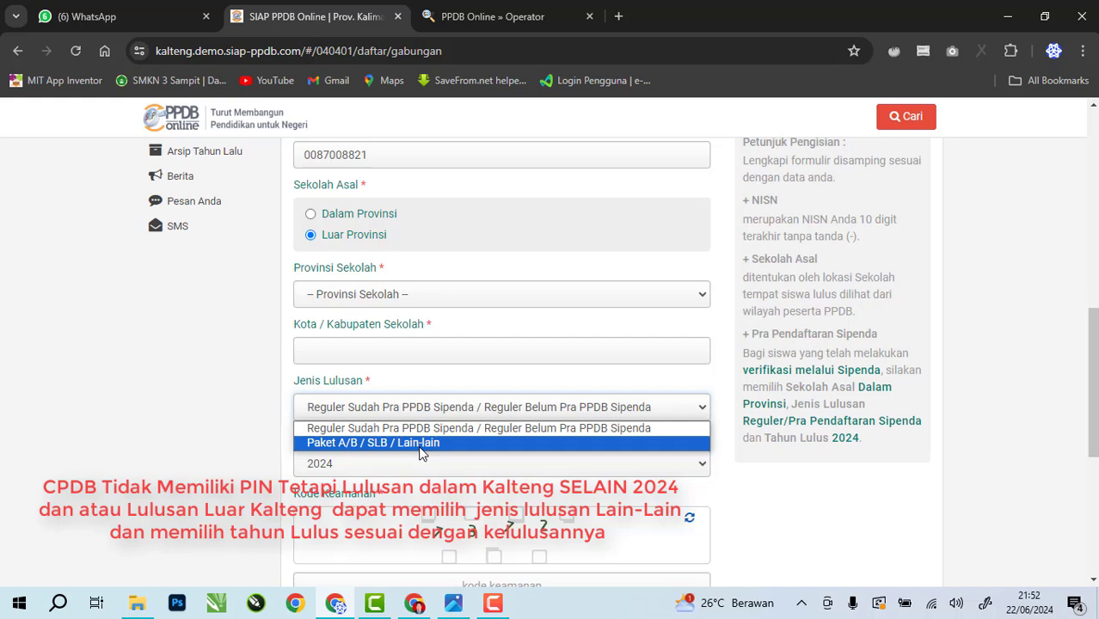
click(362, 443)
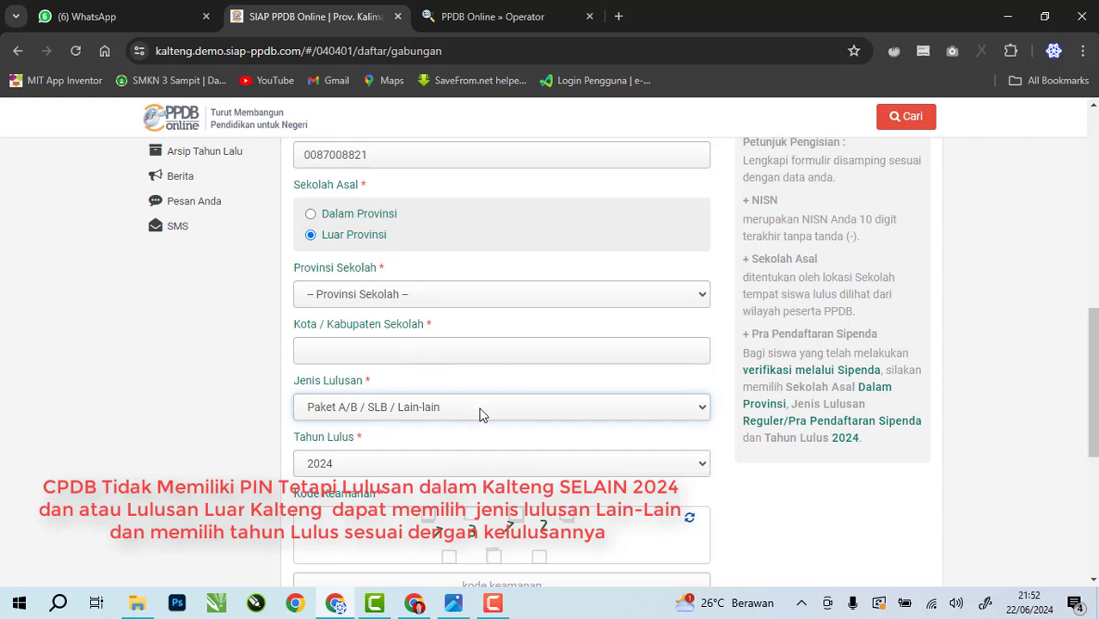
Set school origin back to Dalam Provinsi, keeping Paket A/B / SLB / Lain-lain and year 2024
click(338, 469)
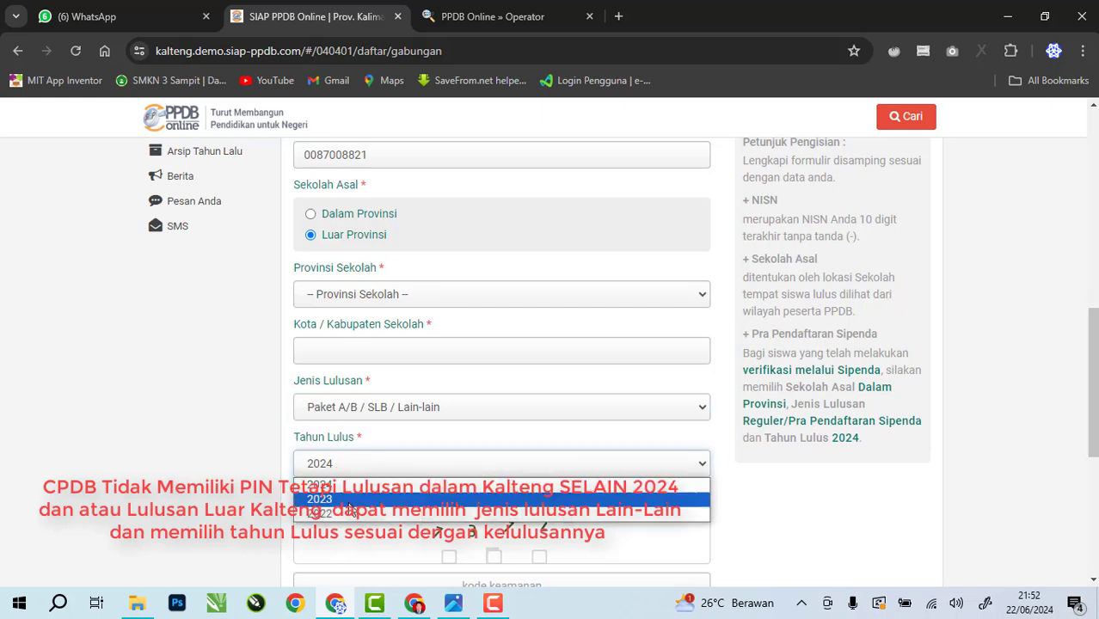
click(383, 222)
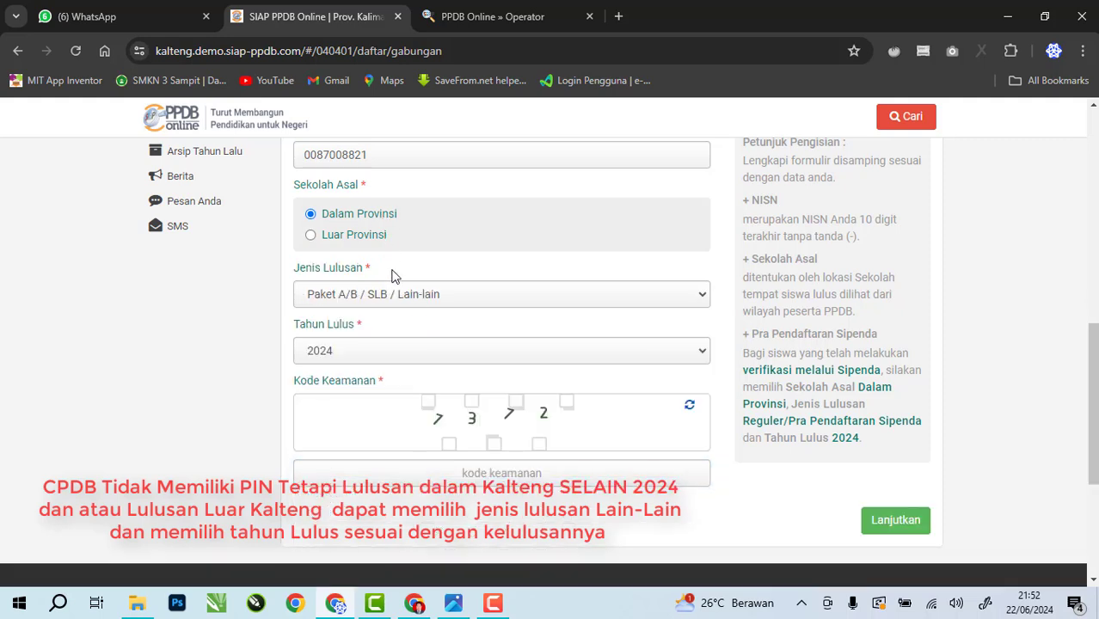
click(377, 359)
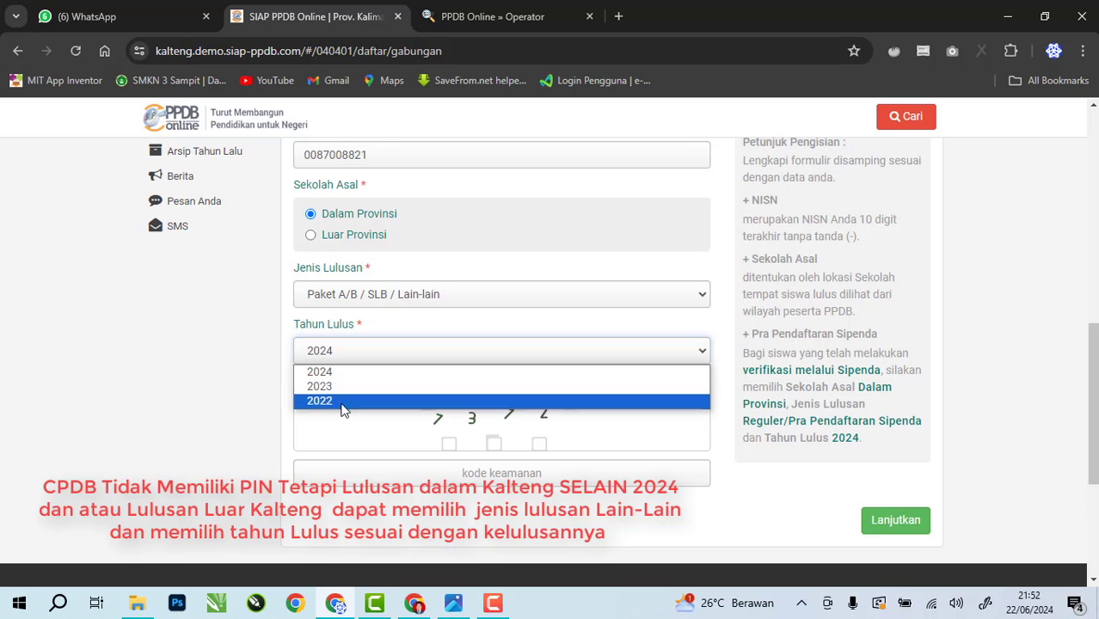
click(363, 295)
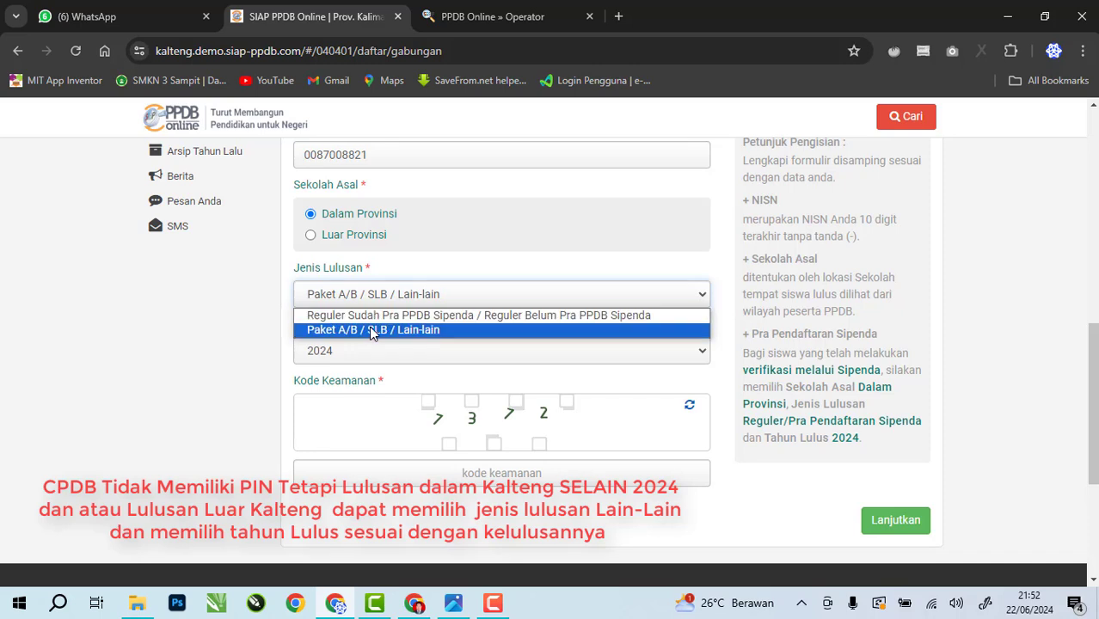
click(374, 332)
click(499, 469)
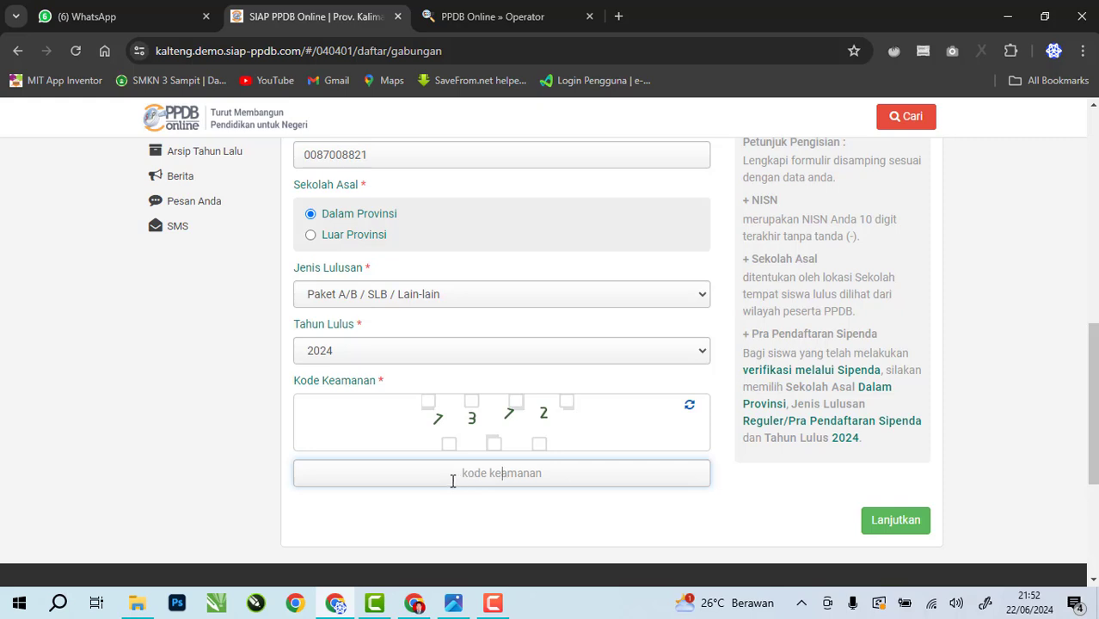
View the graduate-type infographic in WhatsApp Web
scroll(456, 478, up, 1)
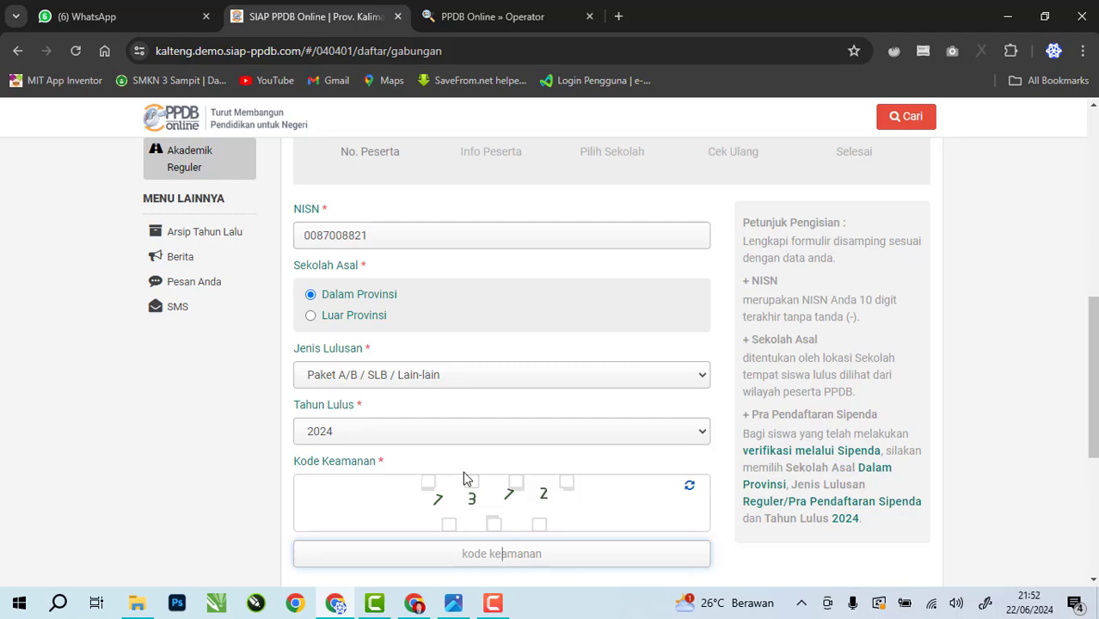
click(120, 17)
scroll(549, 293, down, 3)
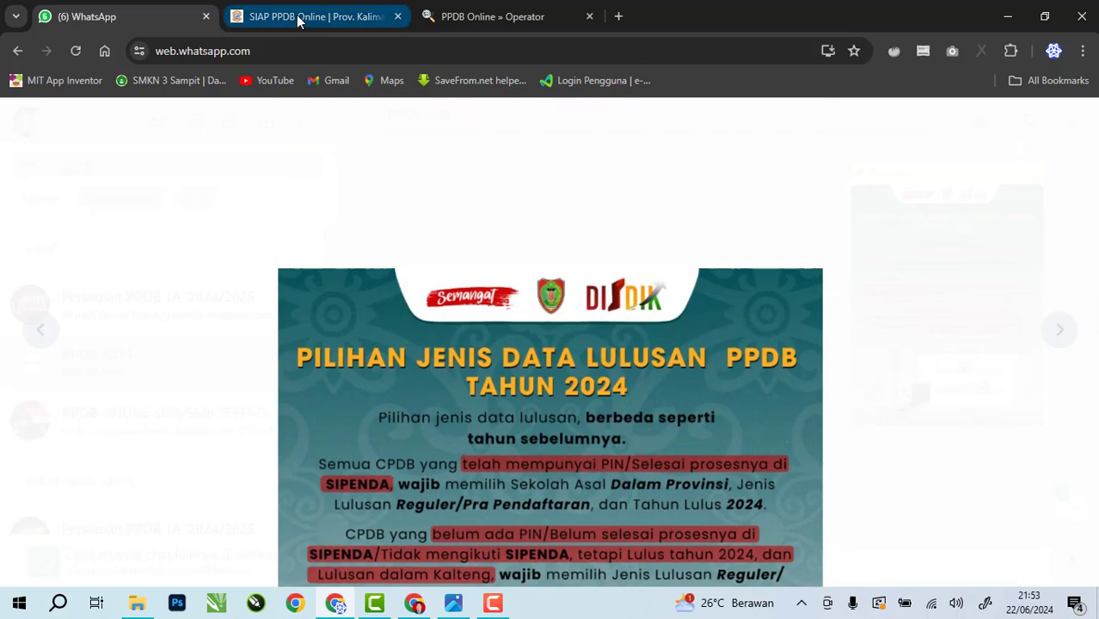
Compare the infographic with the registration form and highlight the NISN value
click(310, 16)
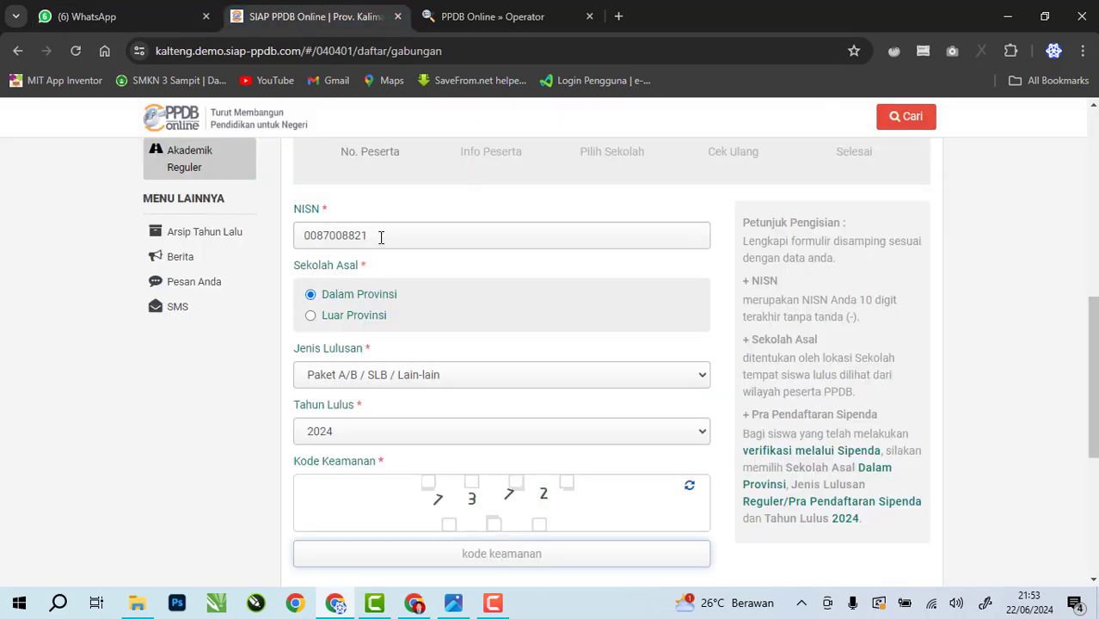
click(129, 17)
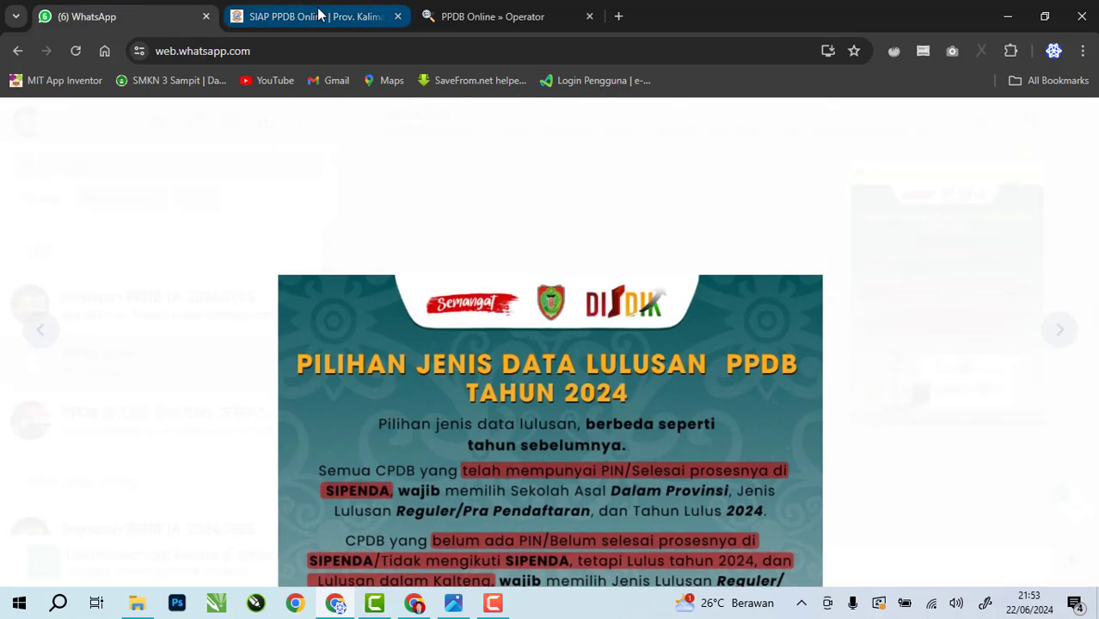
click(318, 15)
scroll(438, 357, down, 1)
drag(371, 155, 288, 162)
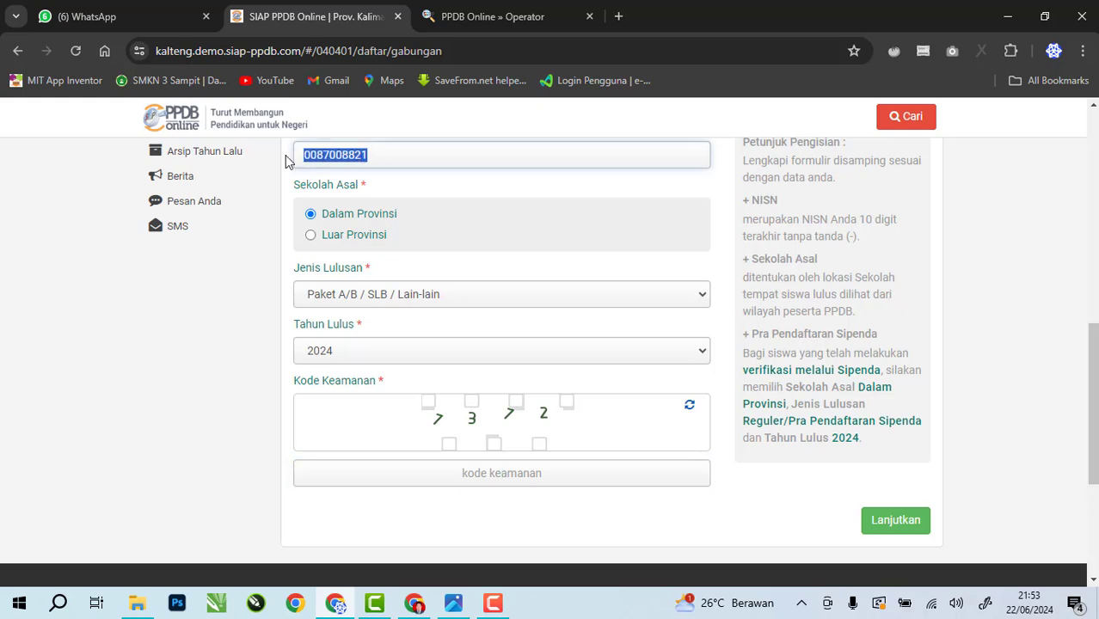
Set Jenis Lulusan to Reguler, keep Tahun Lulus 2024, and enter the security code
click(311, 215)
click(368, 294)
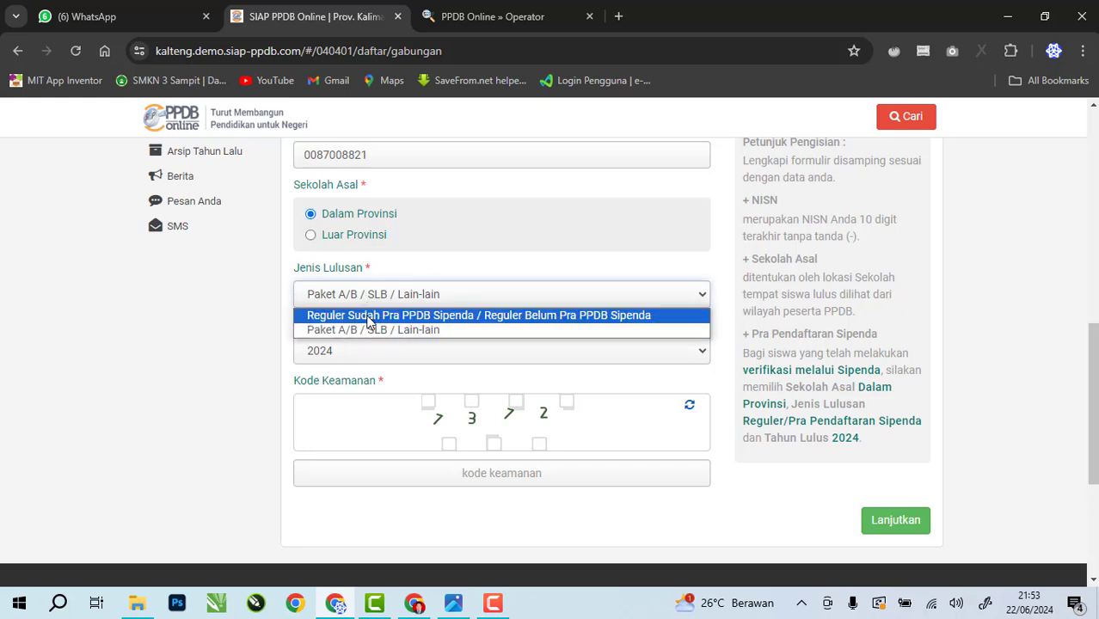
click(369, 316)
click(382, 353)
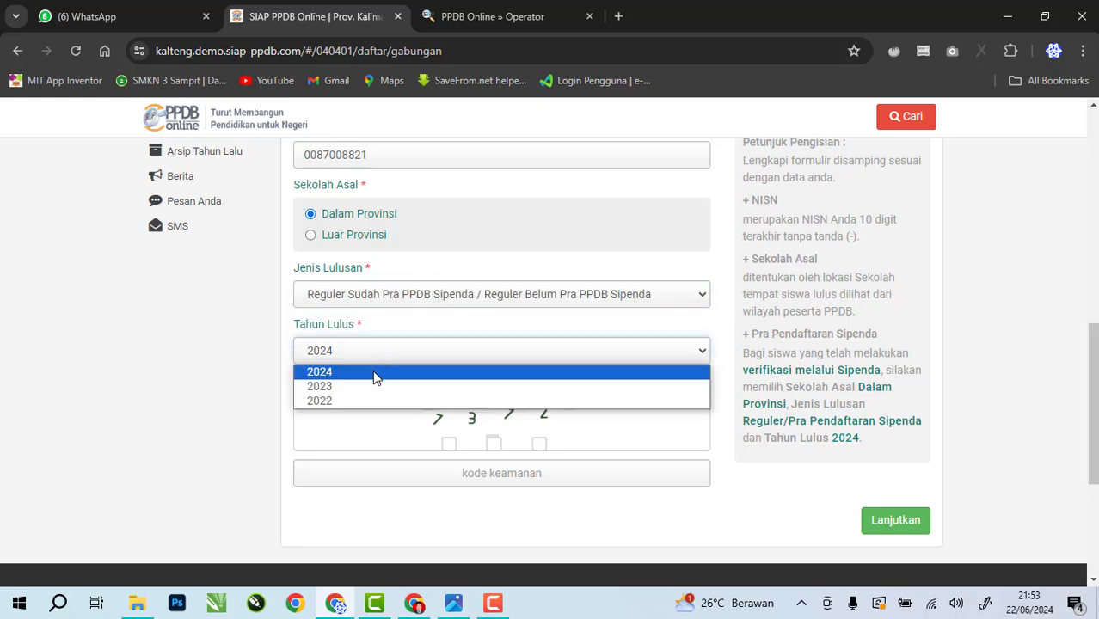
click(376, 372)
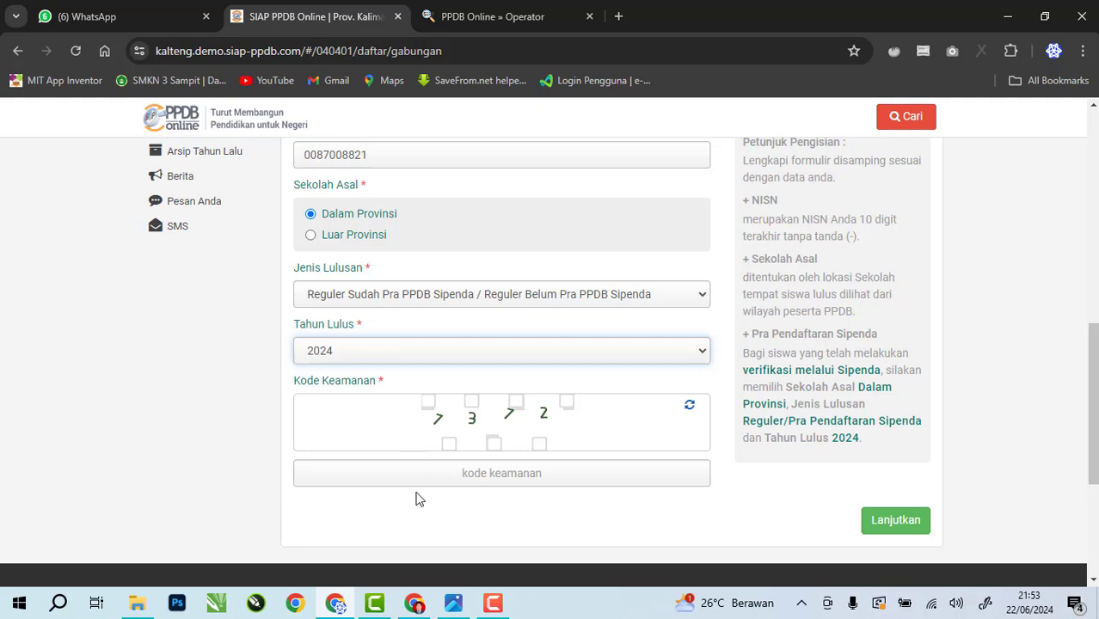
click(506, 473)
text(7)
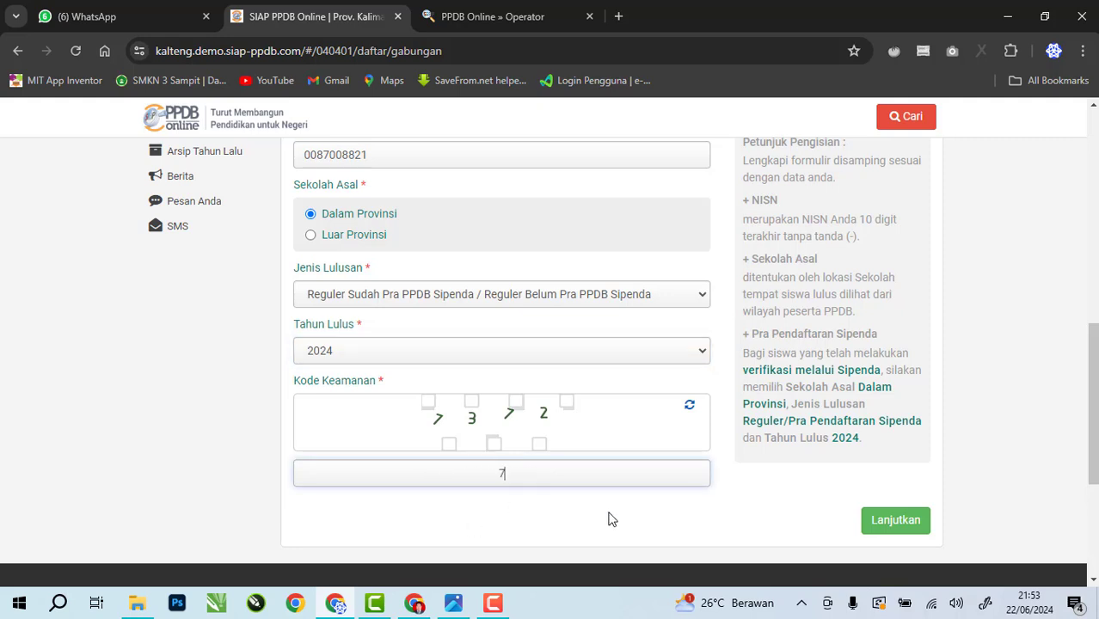
text(372)
Continue to the student biodata page and enter birthplace Sampit
click(913, 521)
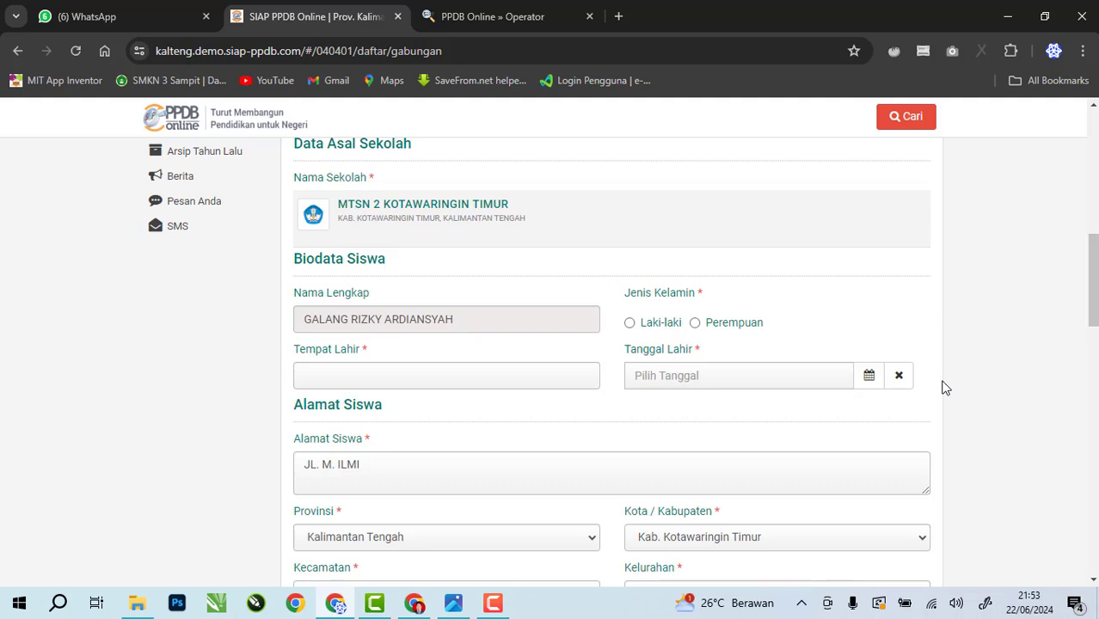
click(408, 380)
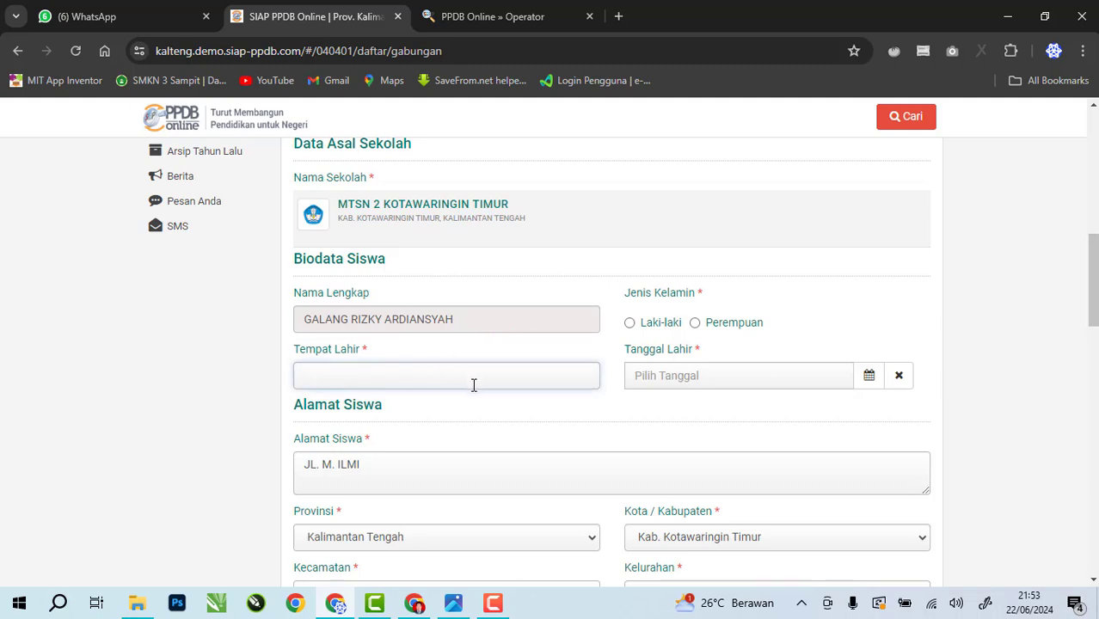
click(661, 382)
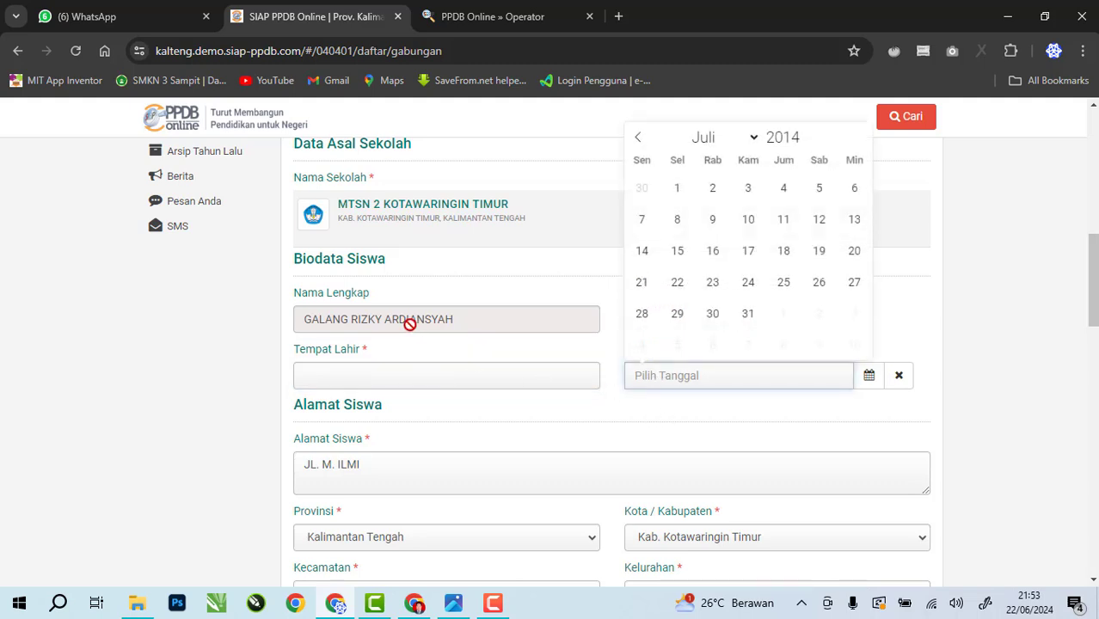
drag(410, 324, 368, 325)
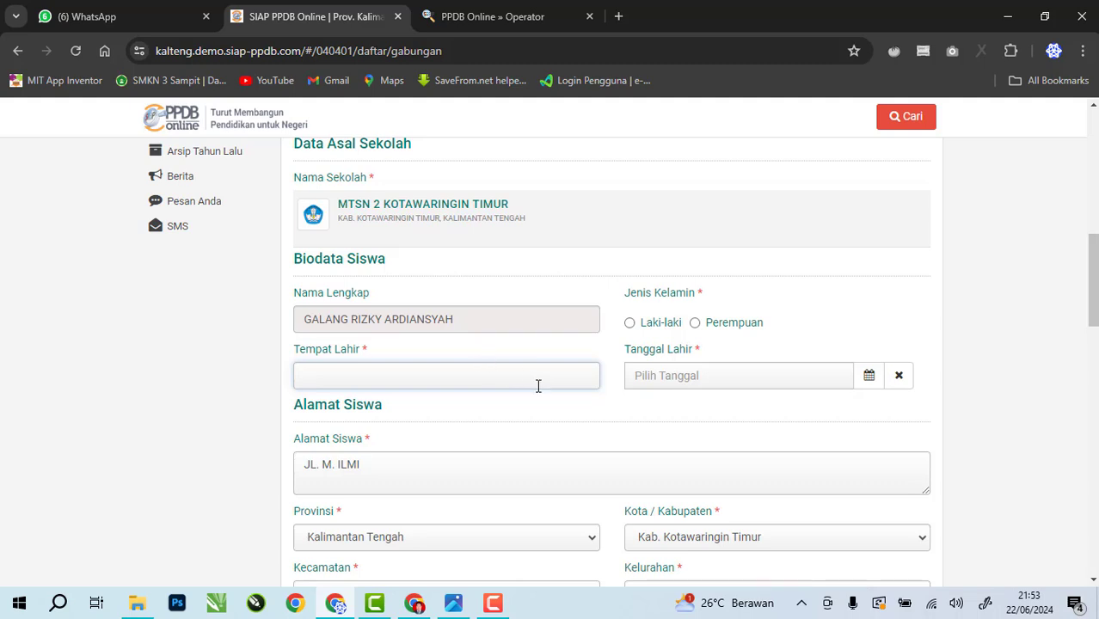
scroll(486, 430, down, 1)
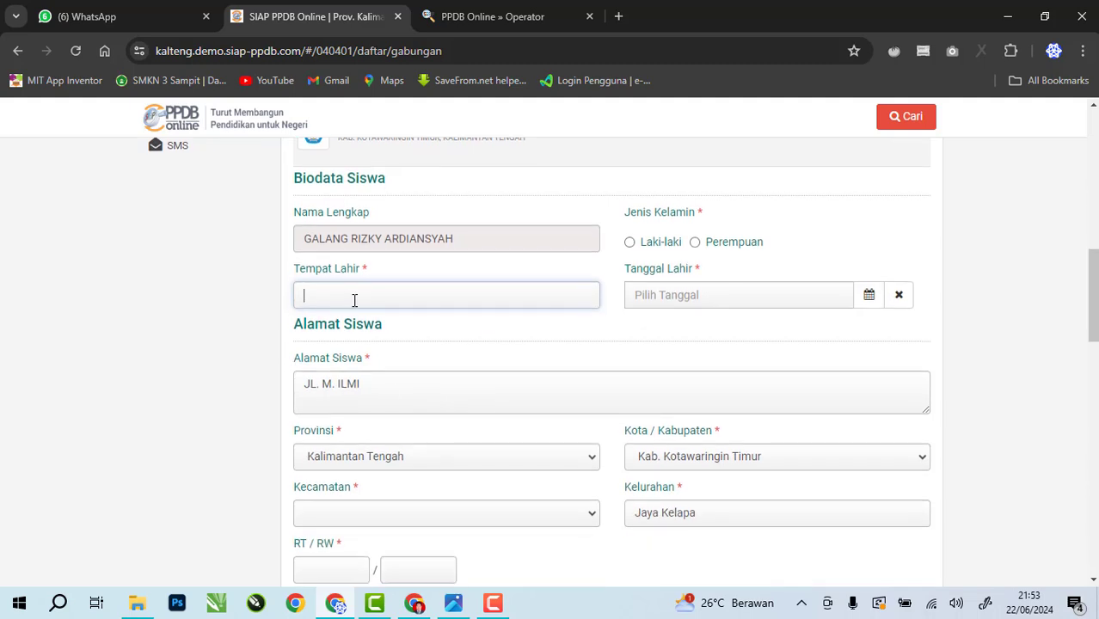
text(Sampit)
click(630, 241)
click(869, 297)
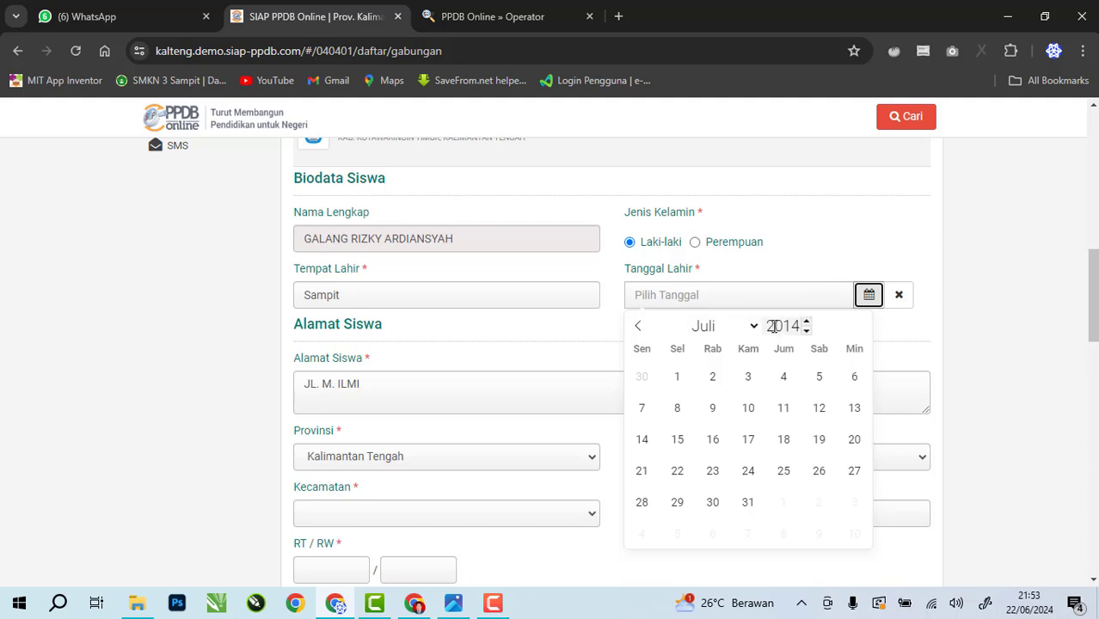
click(814, 331)
click(815, 332)
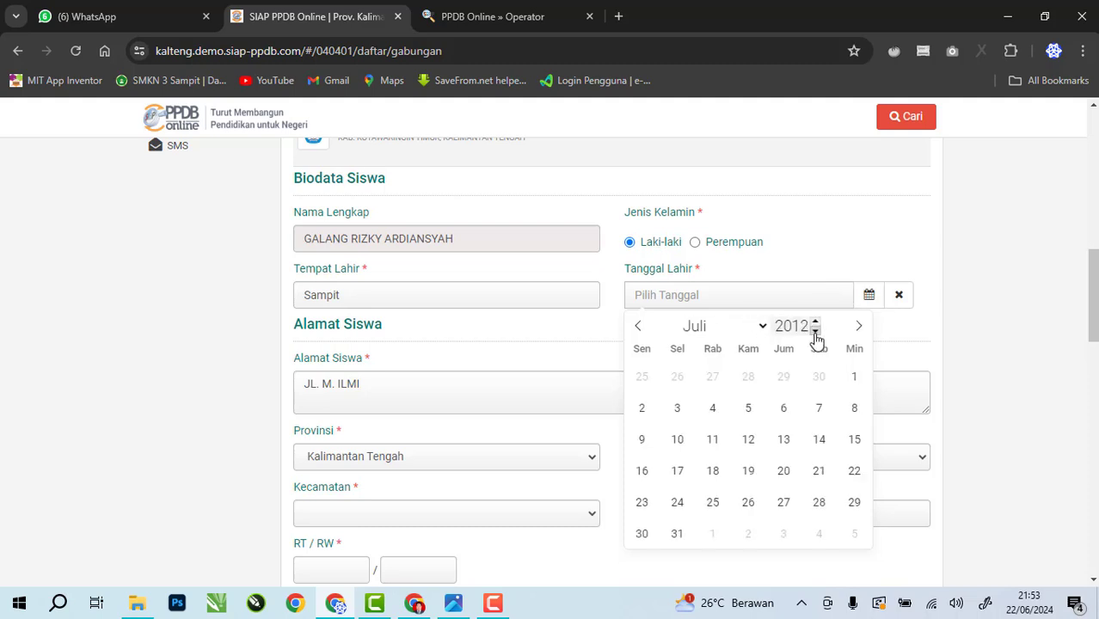
click(815, 331)
click(784, 470)
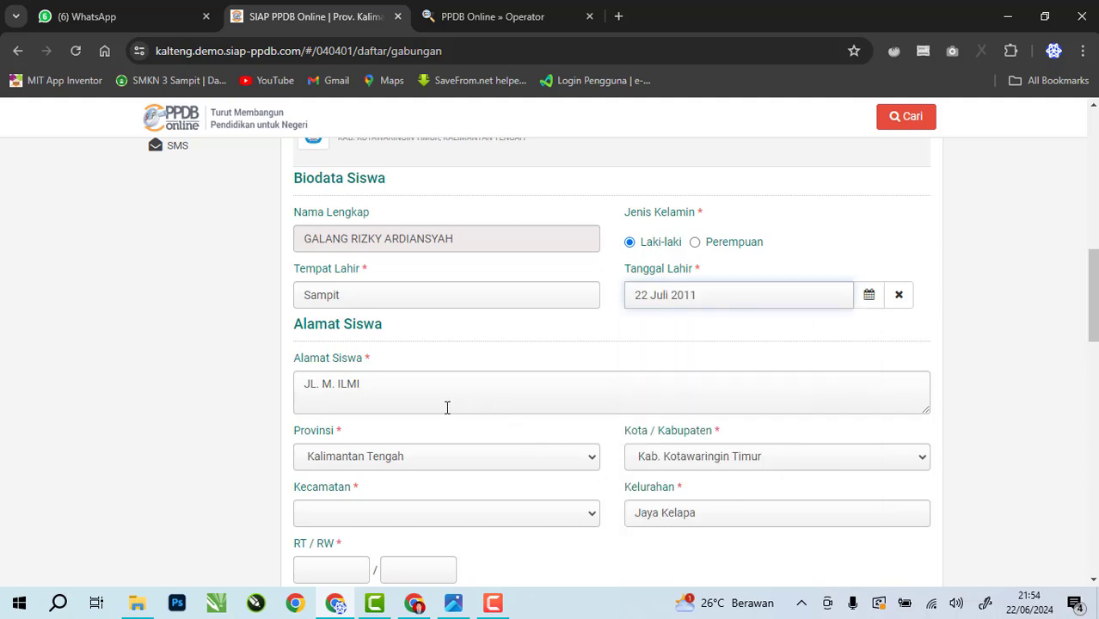
Choose district Mentawa Baru/ketapang and sub-district Ketapang for the address
scroll(430, 379, down, 1)
scroll(410, 385, down, 1)
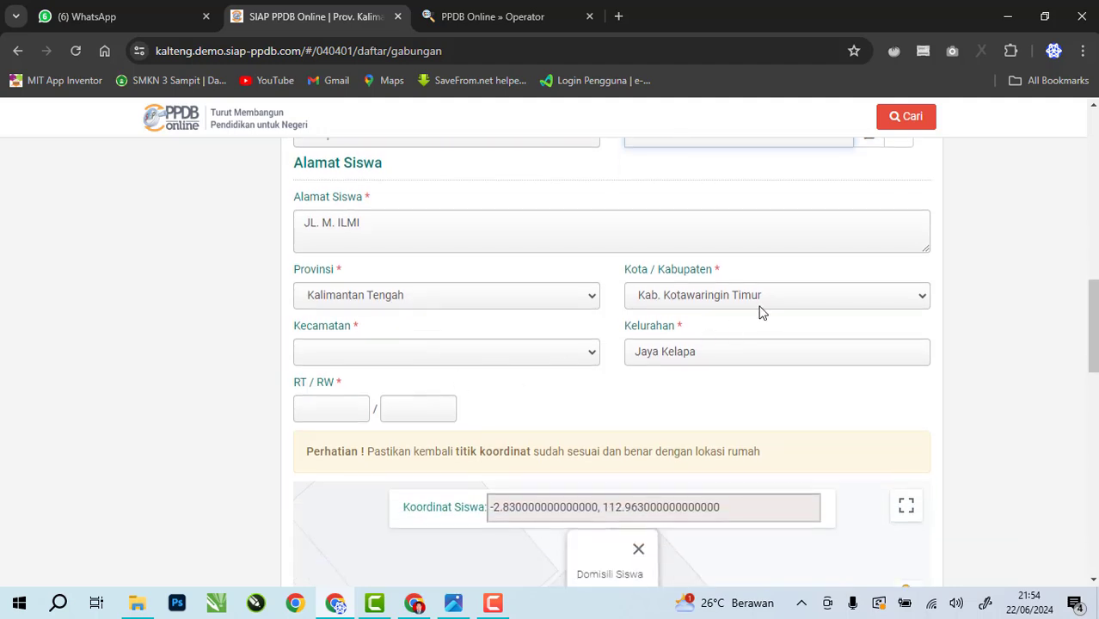
click(442, 356)
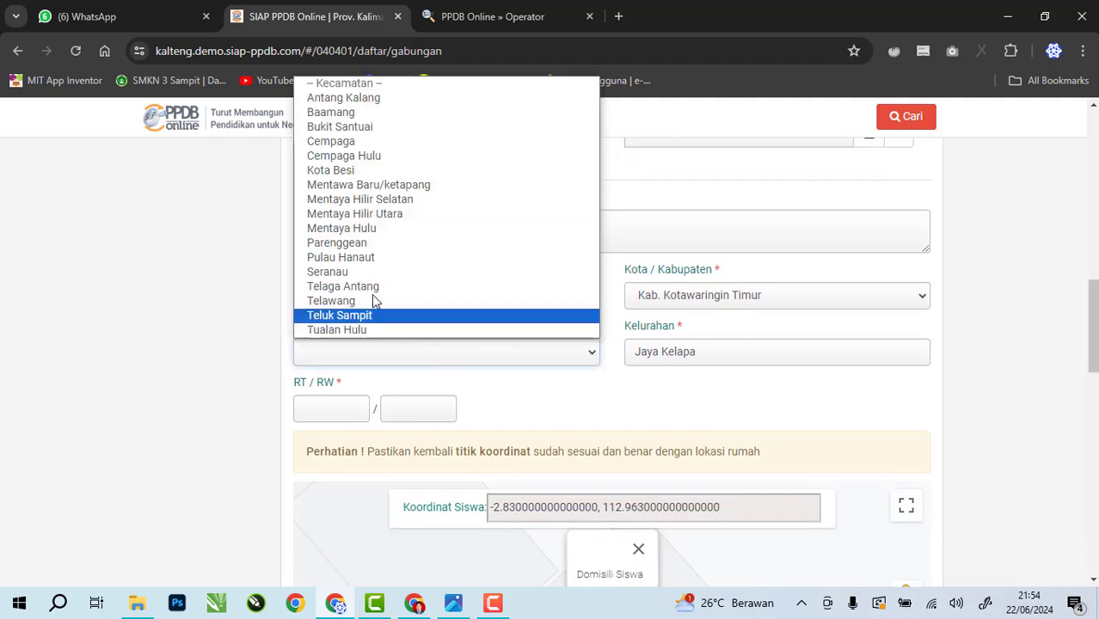
click(375, 195)
click(726, 351)
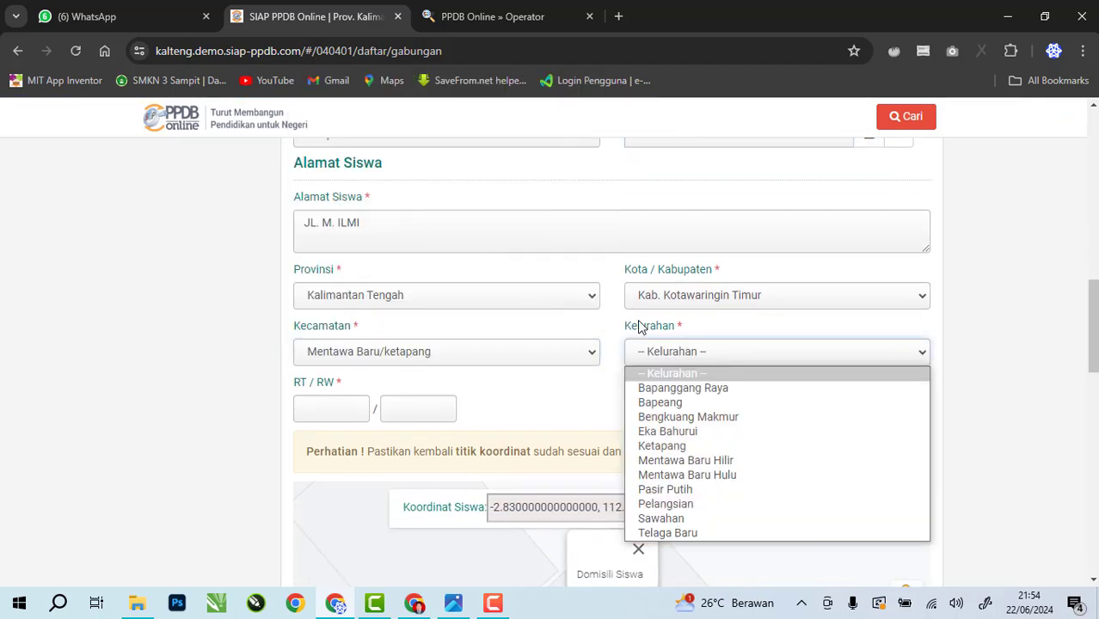
click(691, 447)
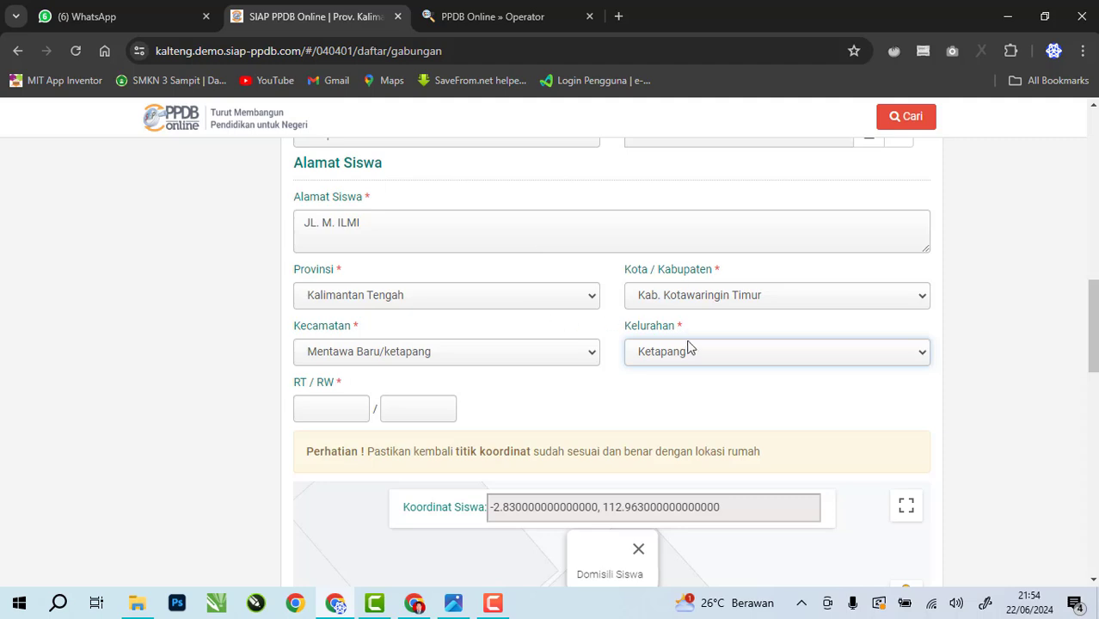
Enter RT 35 and RW 5 in the address
scroll(689, 357, down, 1)
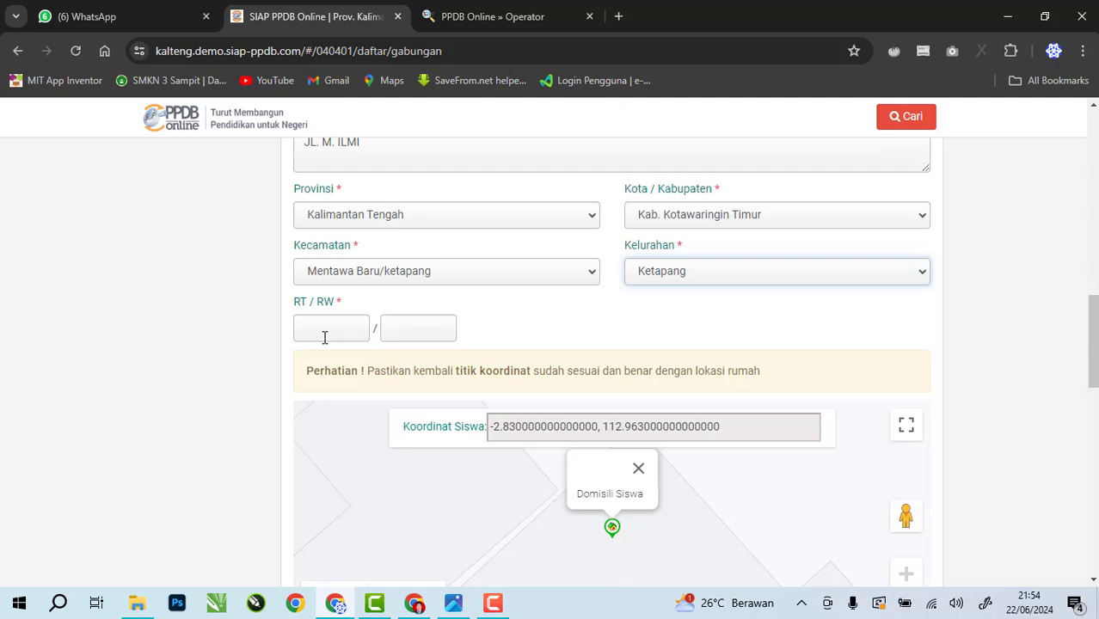
click(322, 328)
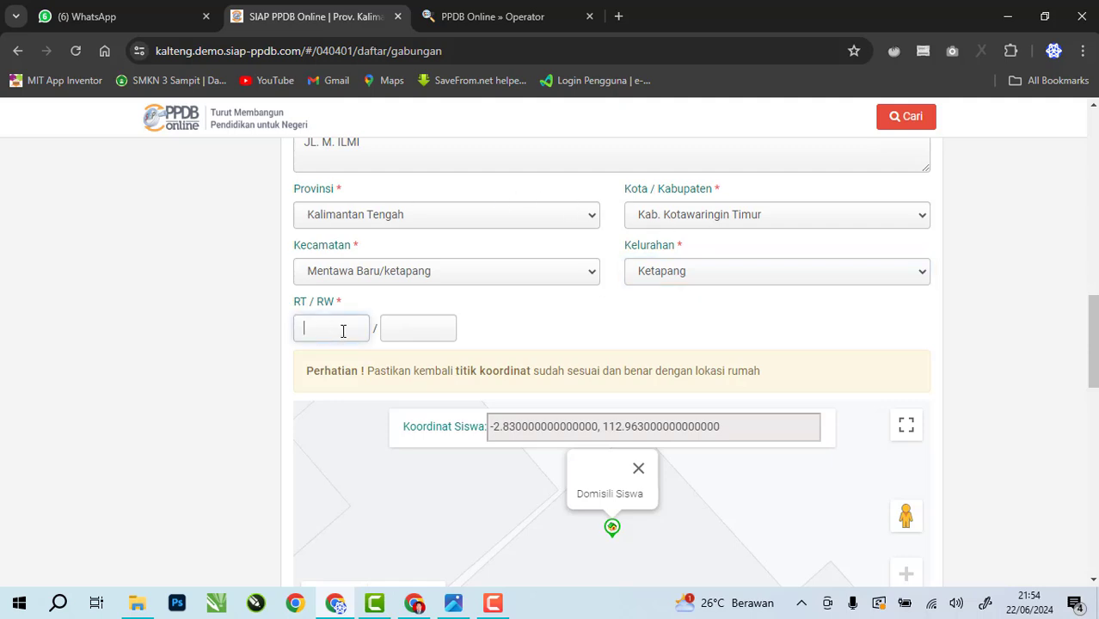
text(35)
click(412, 330)
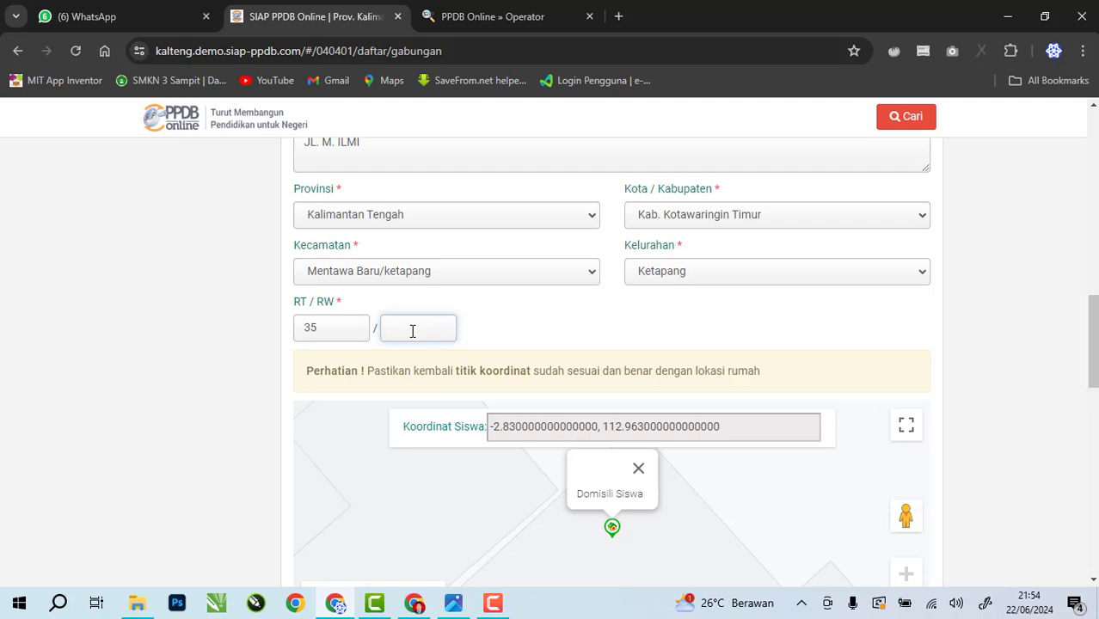
text(5)
click(498, 332)
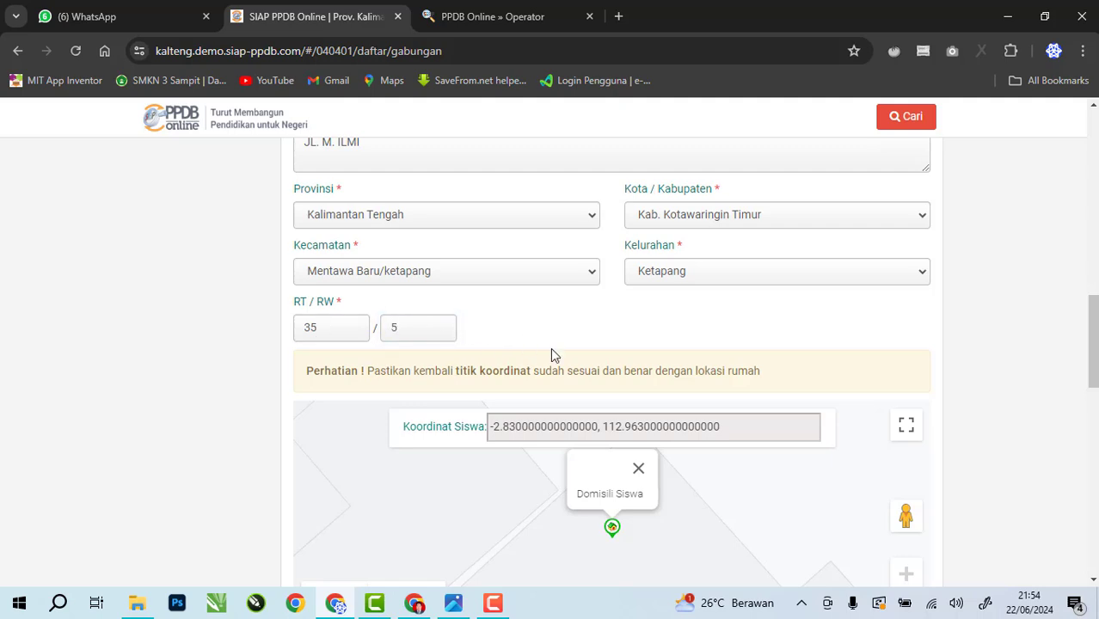
scroll(553, 355, down, 2)
Enter the student's mobile phone number and NIK
scroll(615, 344, down, 1)
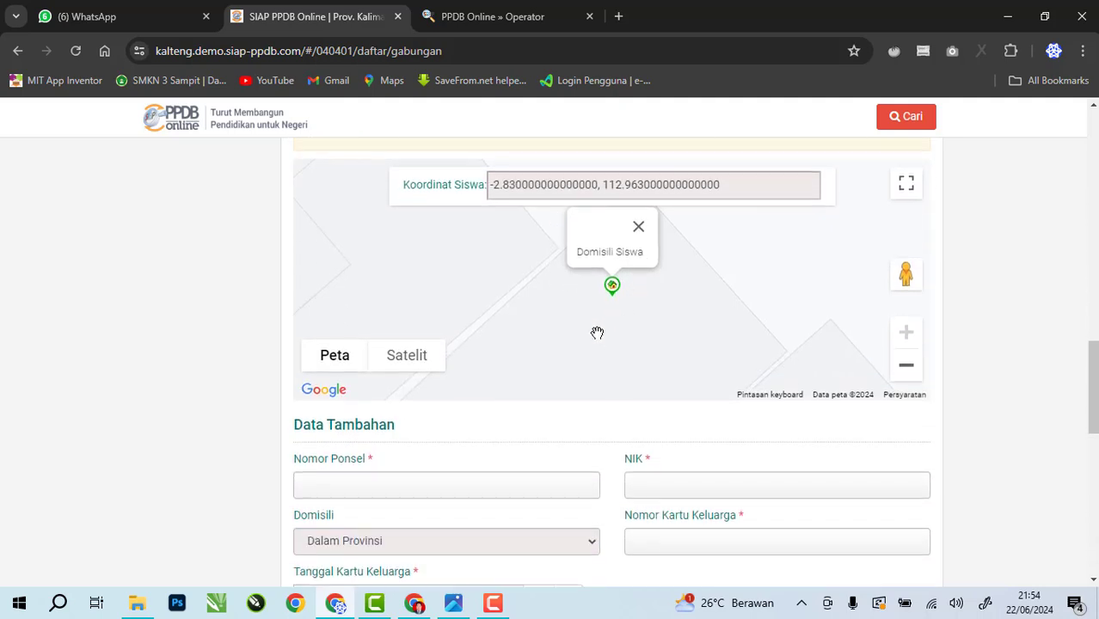
scroll(516, 344, down, 2)
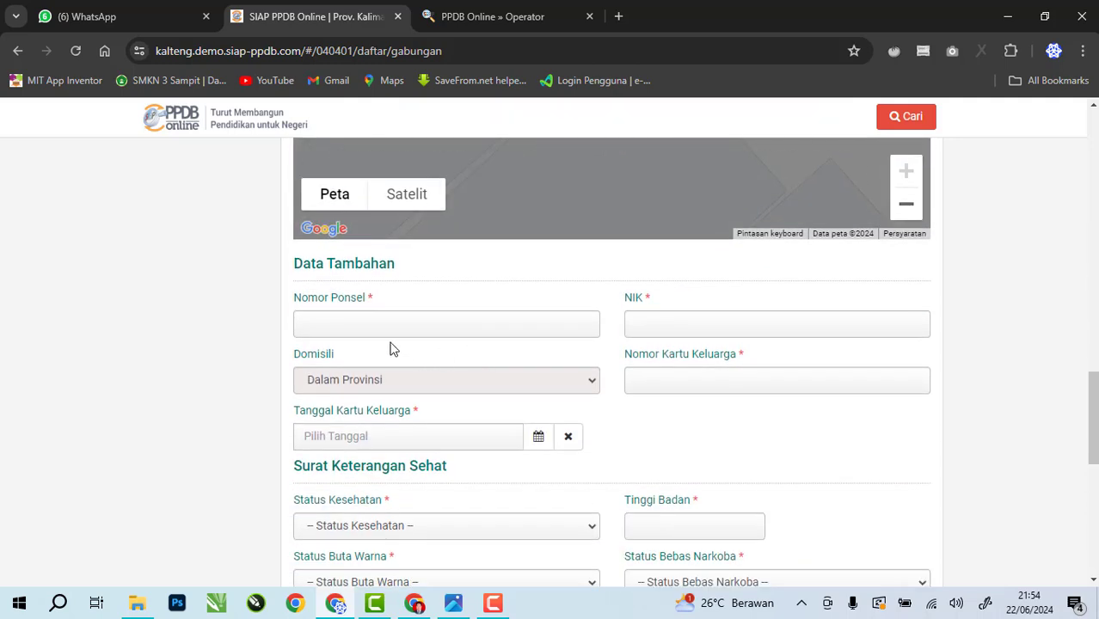
click(345, 323)
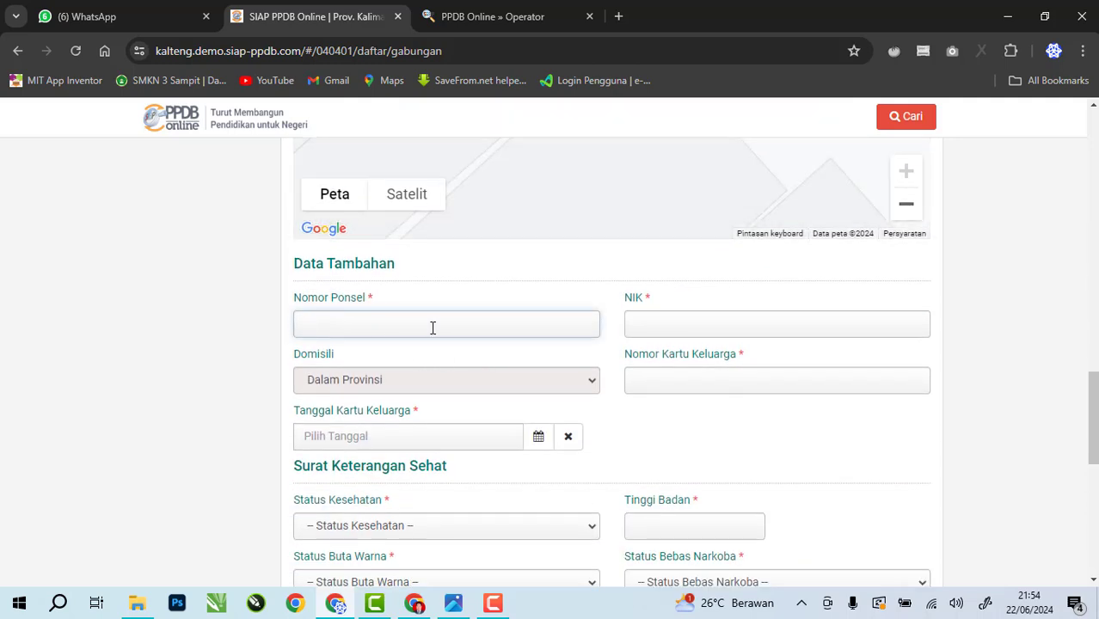
click(699, 325)
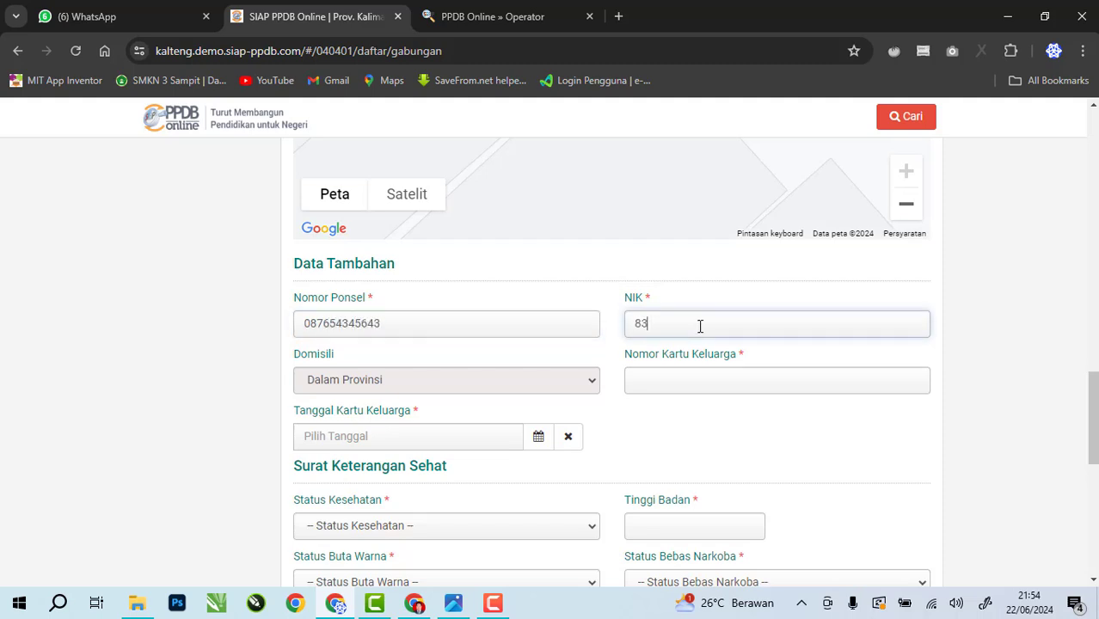
Copy the NIK into the Nomor Kartu Keluarga field
drag(761, 316, 594, 319)
key(ctrl+c)
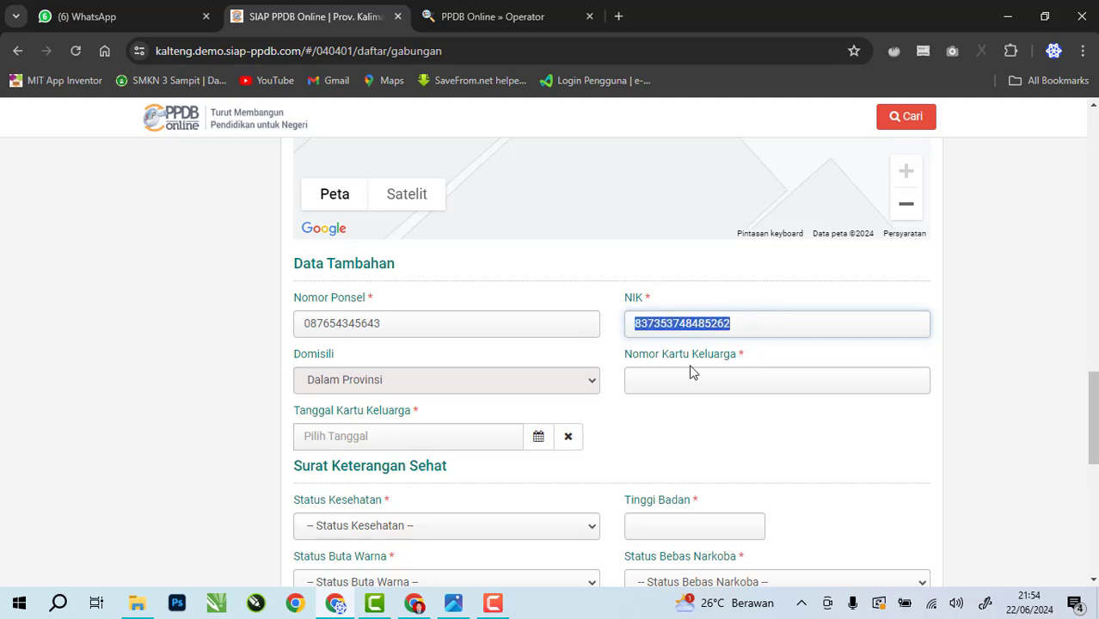
click(717, 383)
key(ctrl+v)
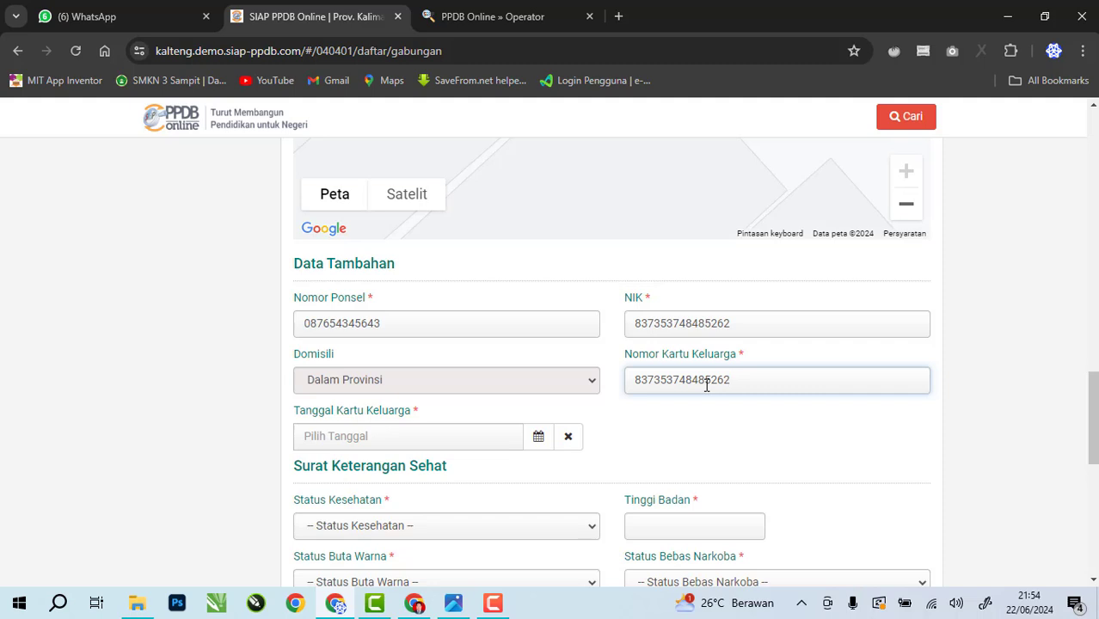
click(445, 387)
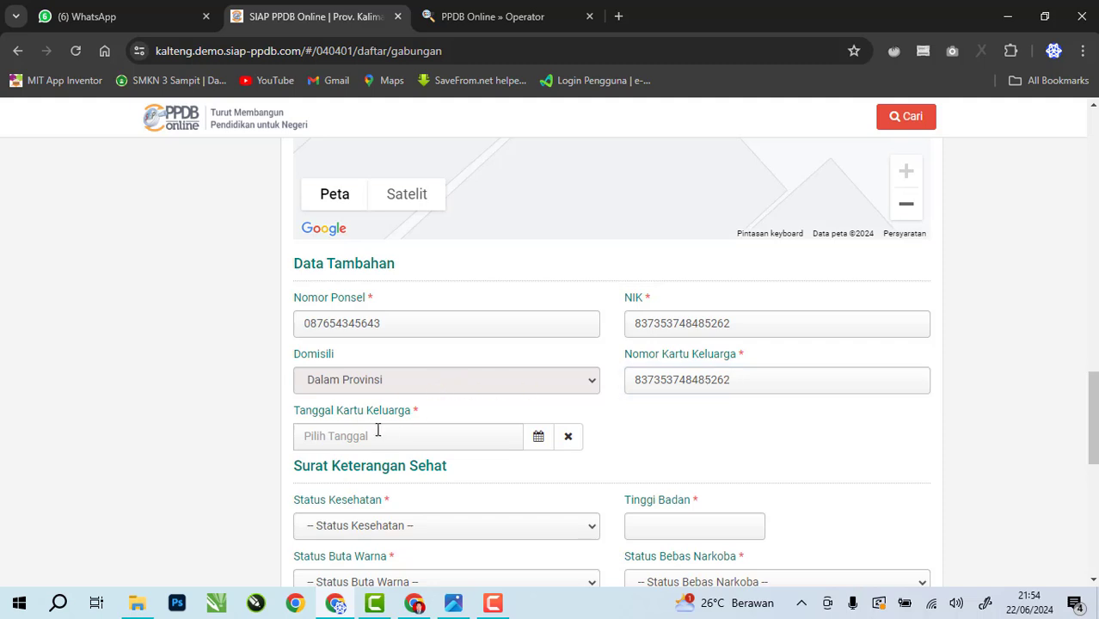
Set Tanggal Kartu Keluarga to 17 Maret 2023
scroll(377, 430, down, 1)
click(538, 358)
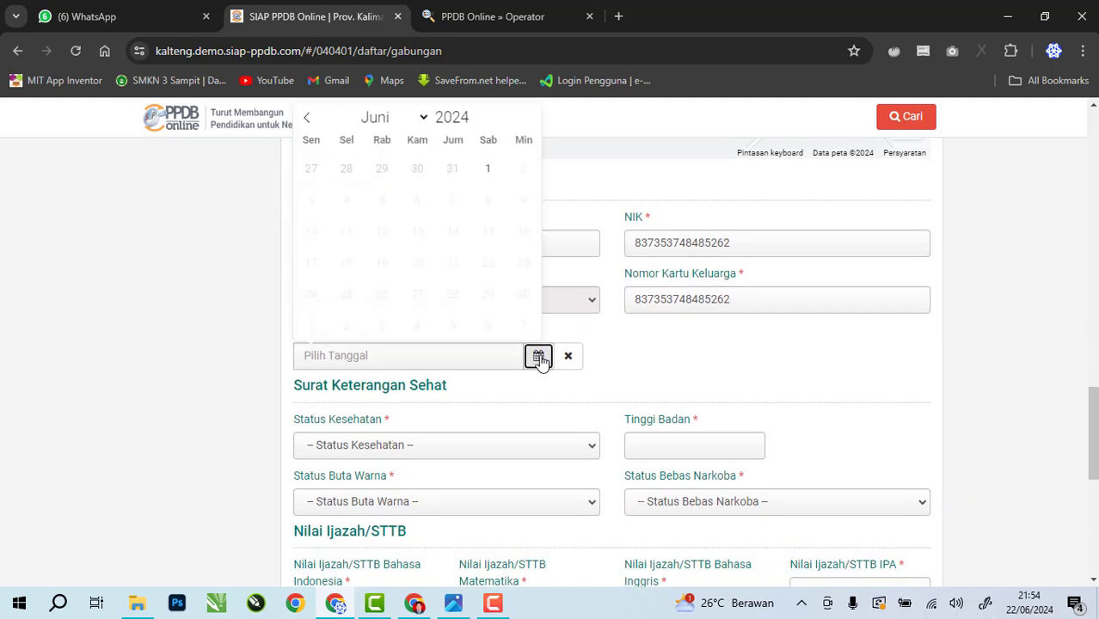
click(311, 118)
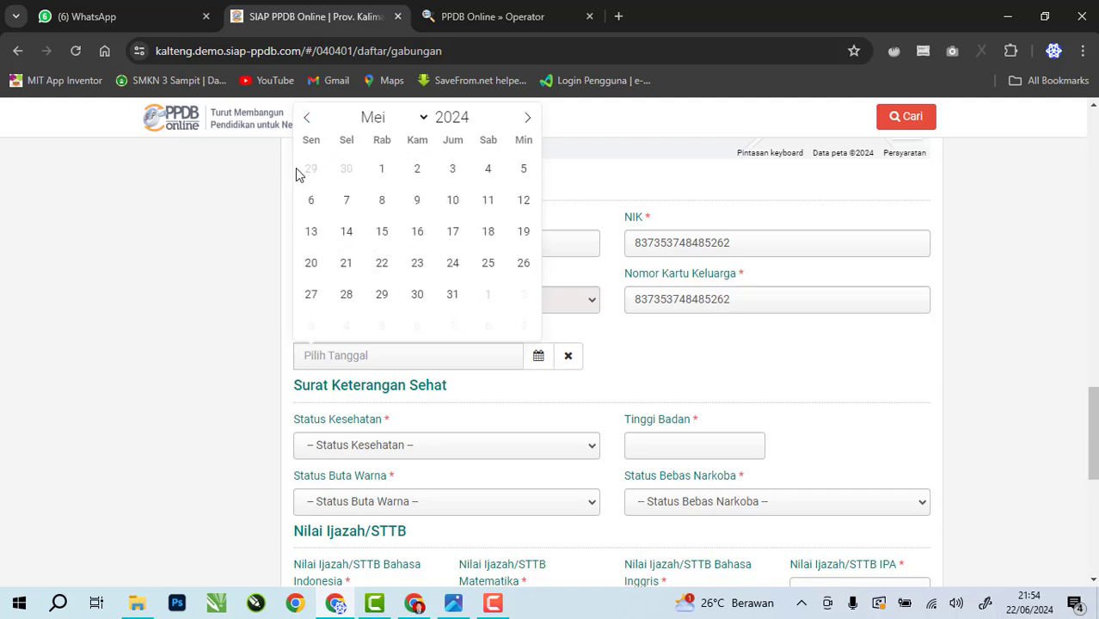
click(308, 117)
click(307, 118)
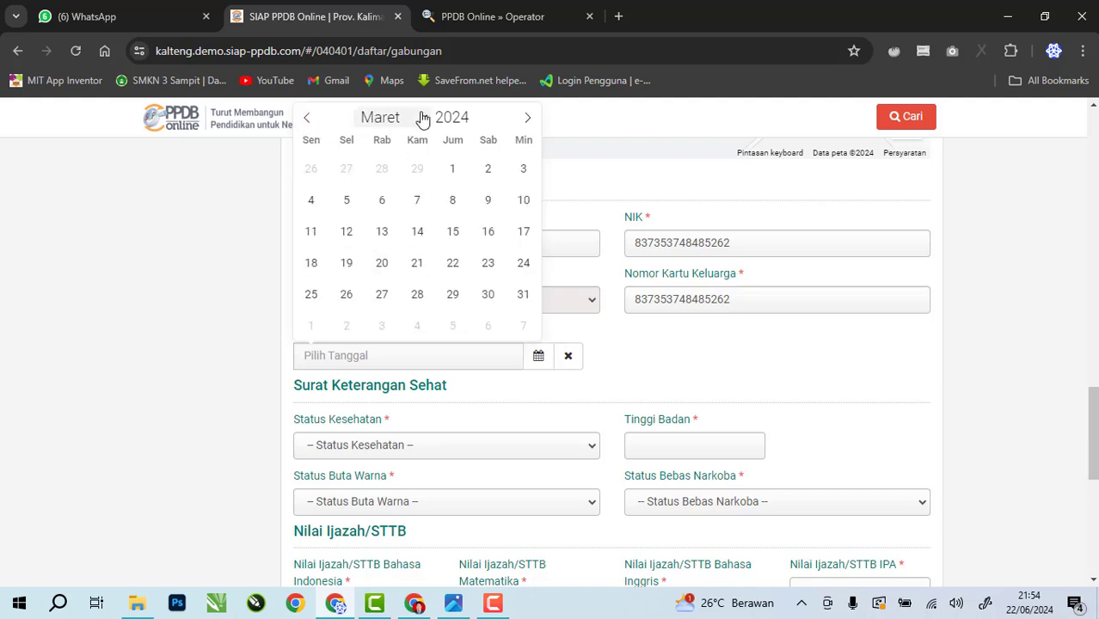
click(477, 123)
click(456, 227)
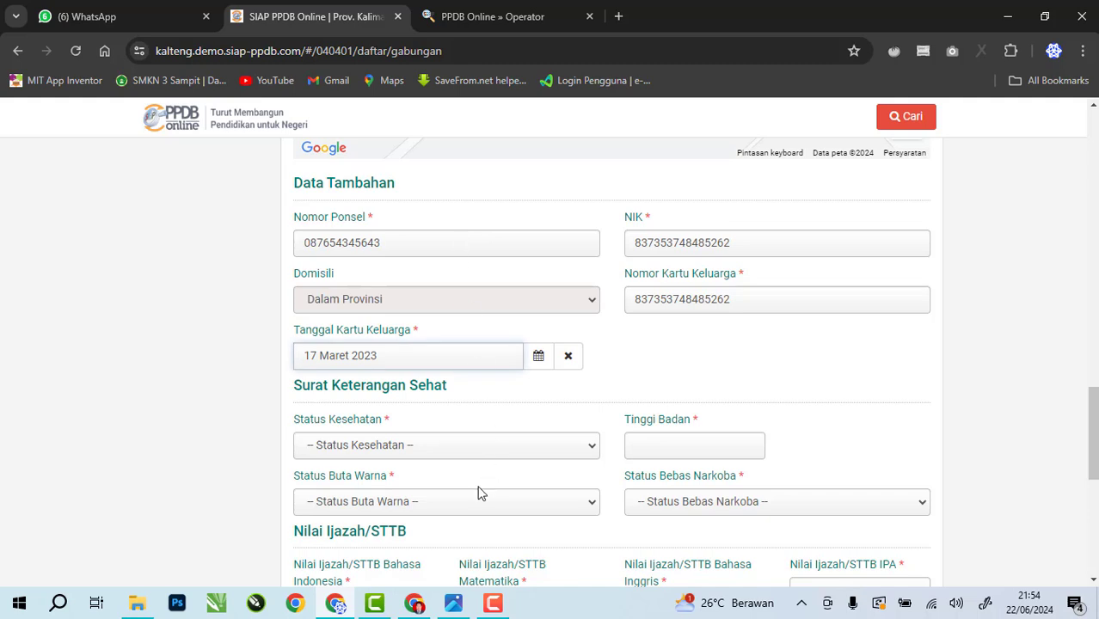
scroll(482, 490, down, 1)
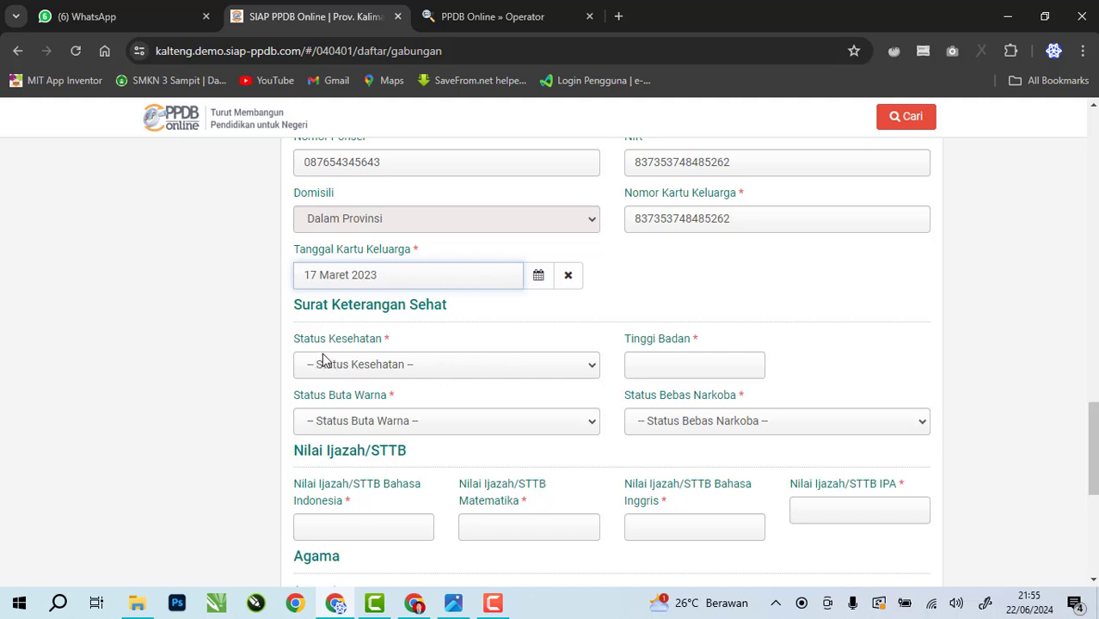
Set health to Berbadan Sehat, colour vision to Tidak Buta Warna, and height 155
click(394, 368)
click(394, 416)
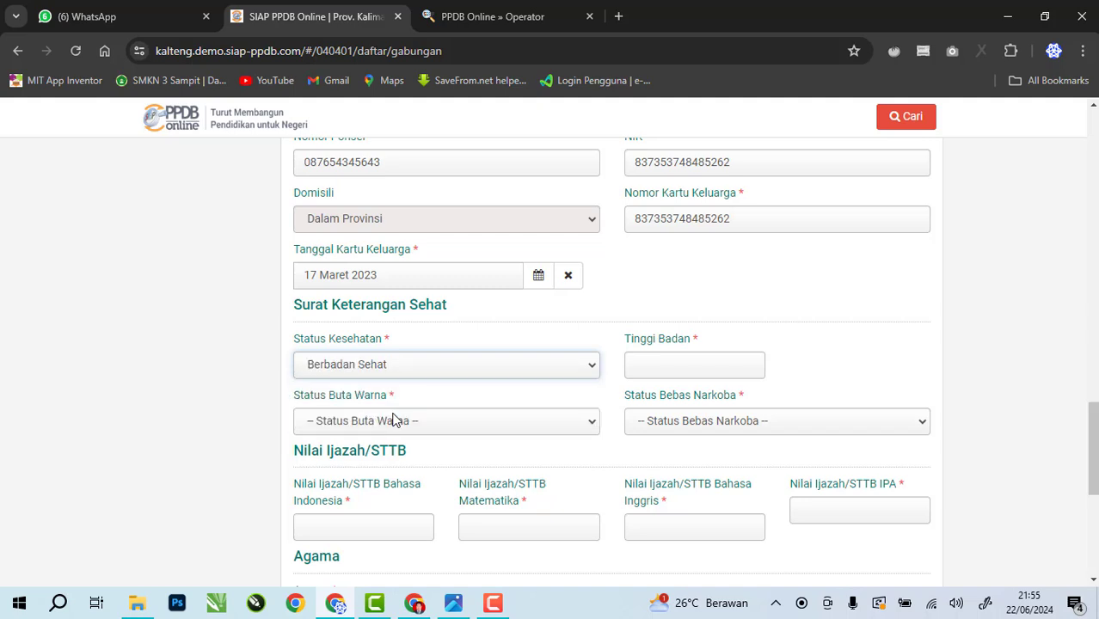
click(443, 427)
click(426, 467)
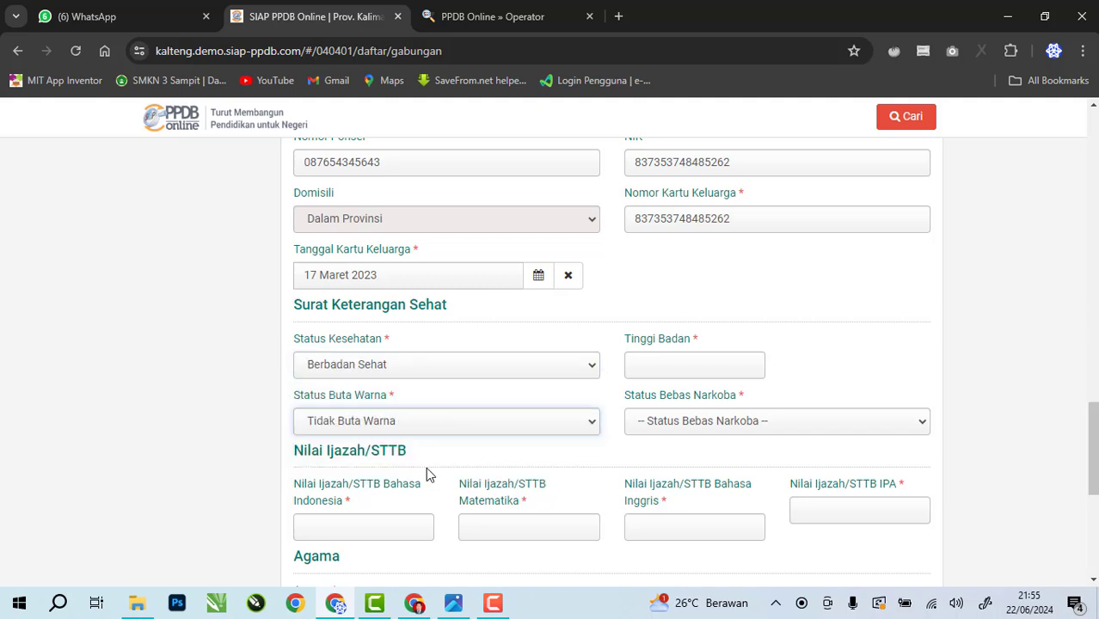
click(669, 353)
text(155)
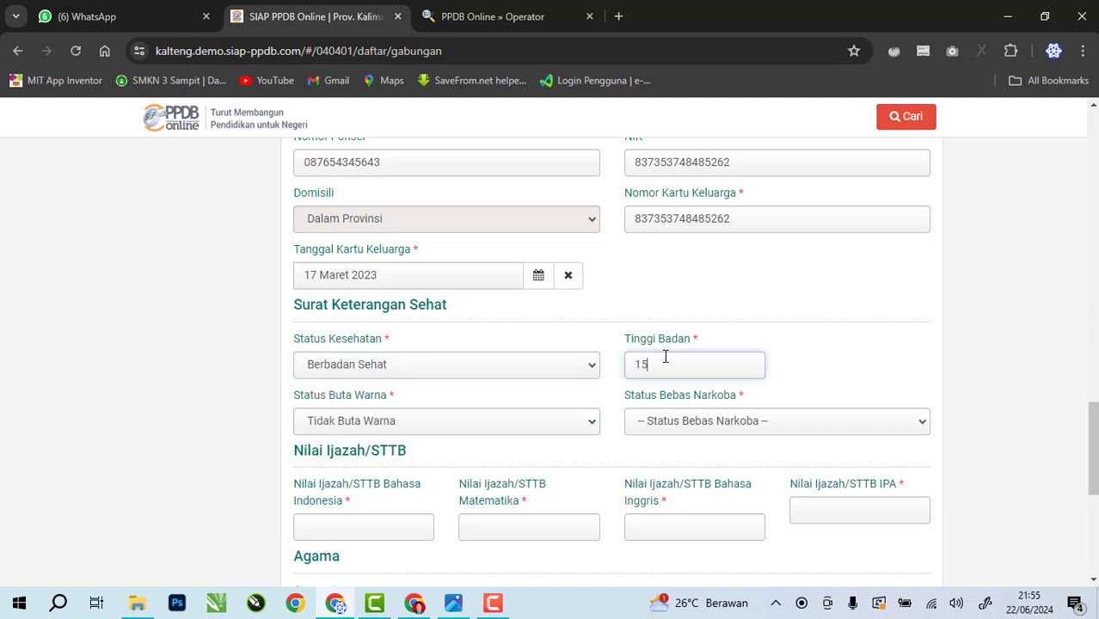
Set the drug status to Bebas Narkoba
click(721, 432)
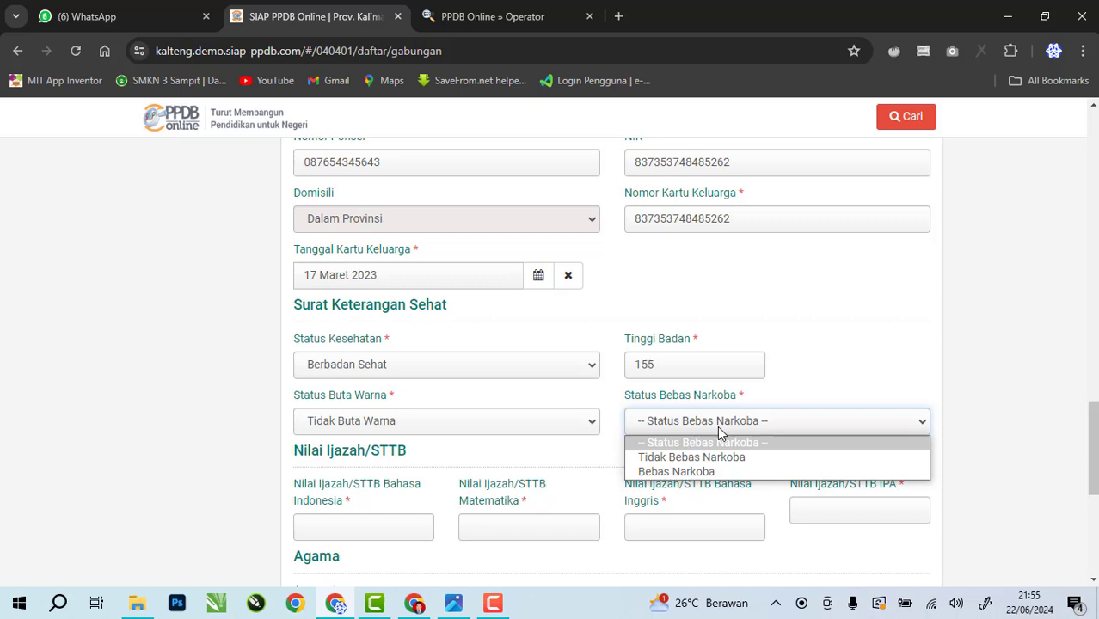
click(714, 472)
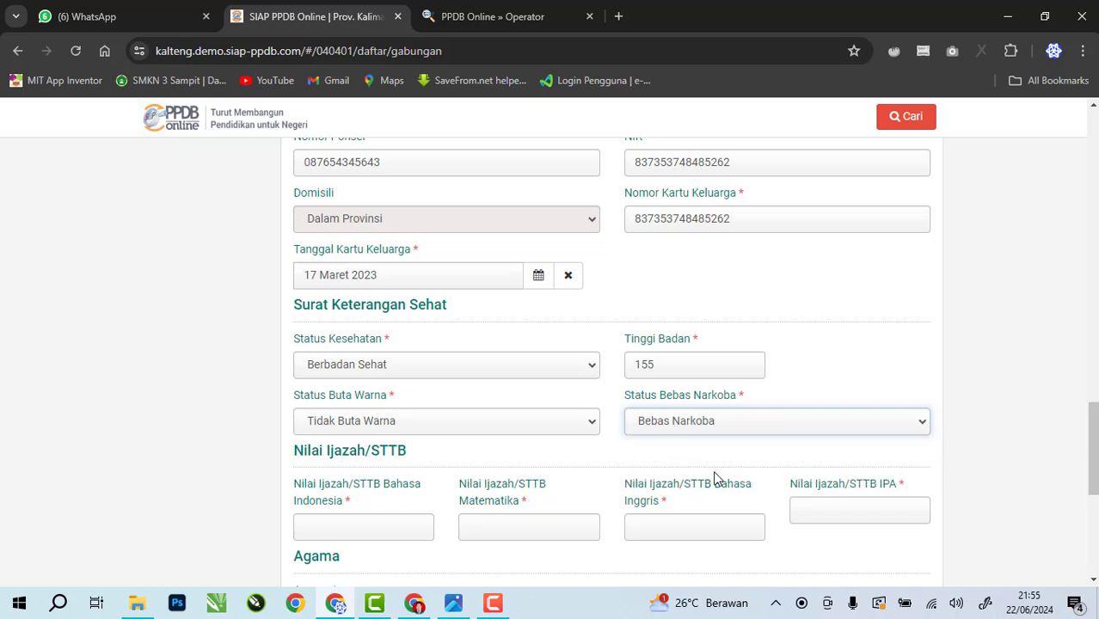
click(700, 434)
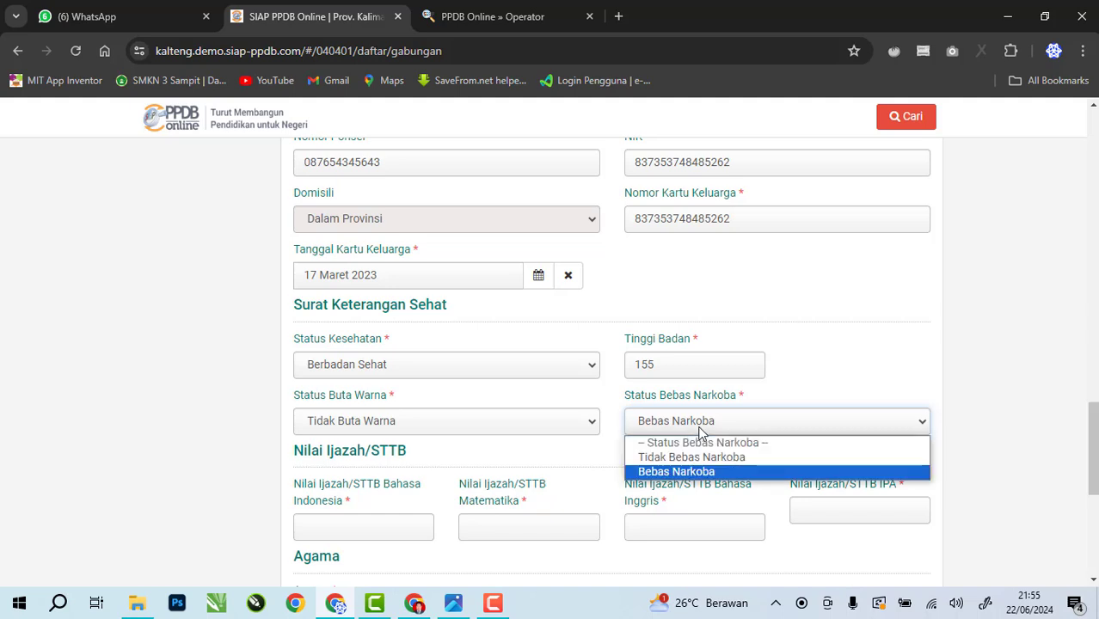
click(701, 472)
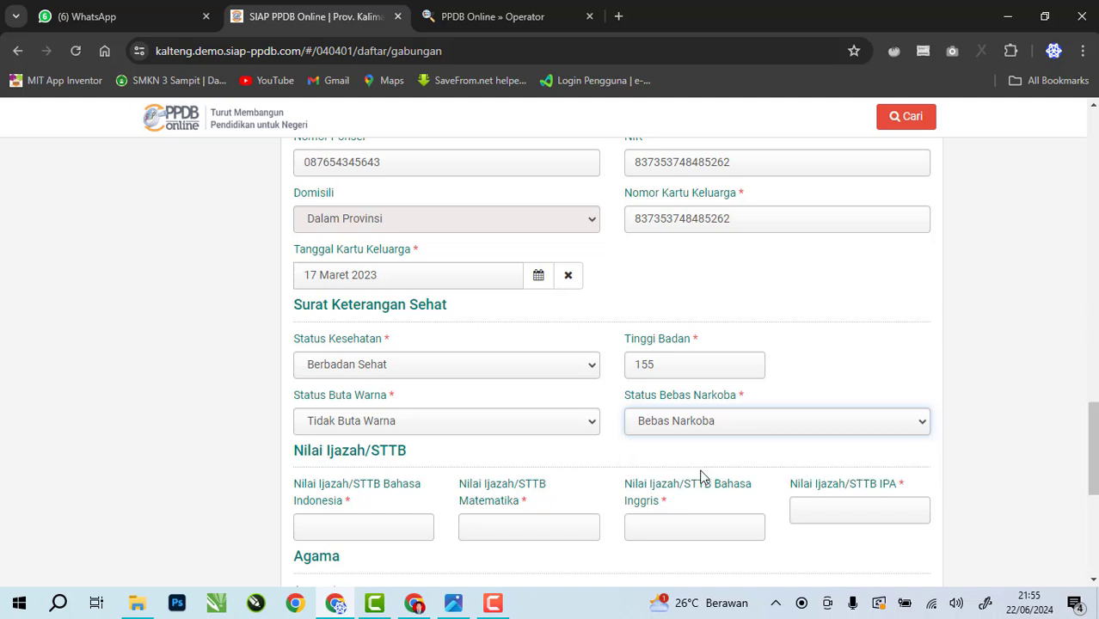
click(698, 421)
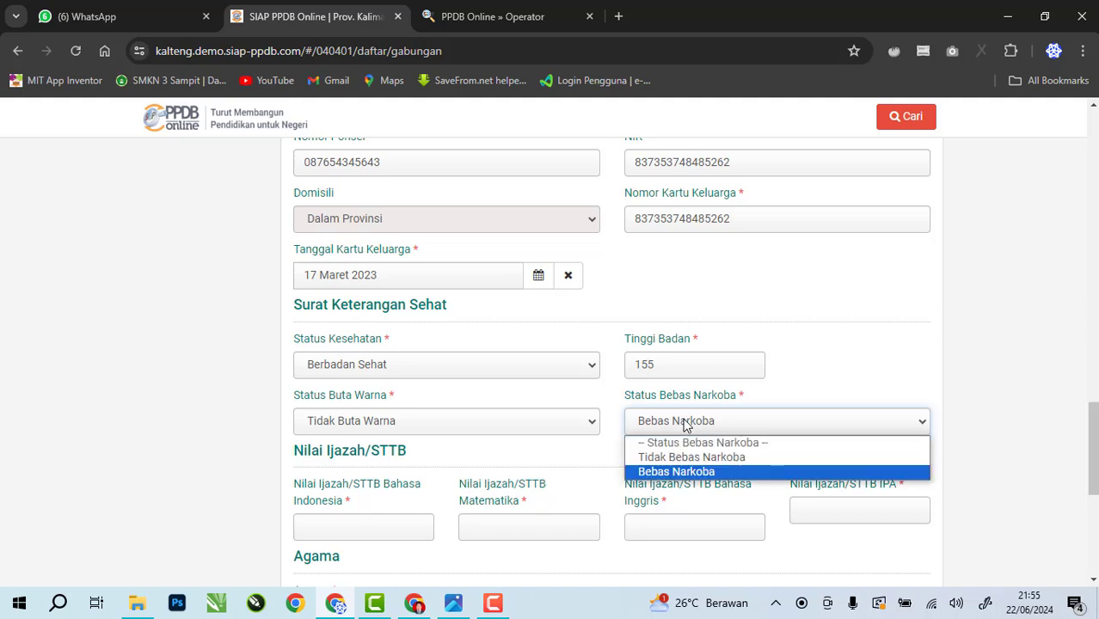
click(687, 474)
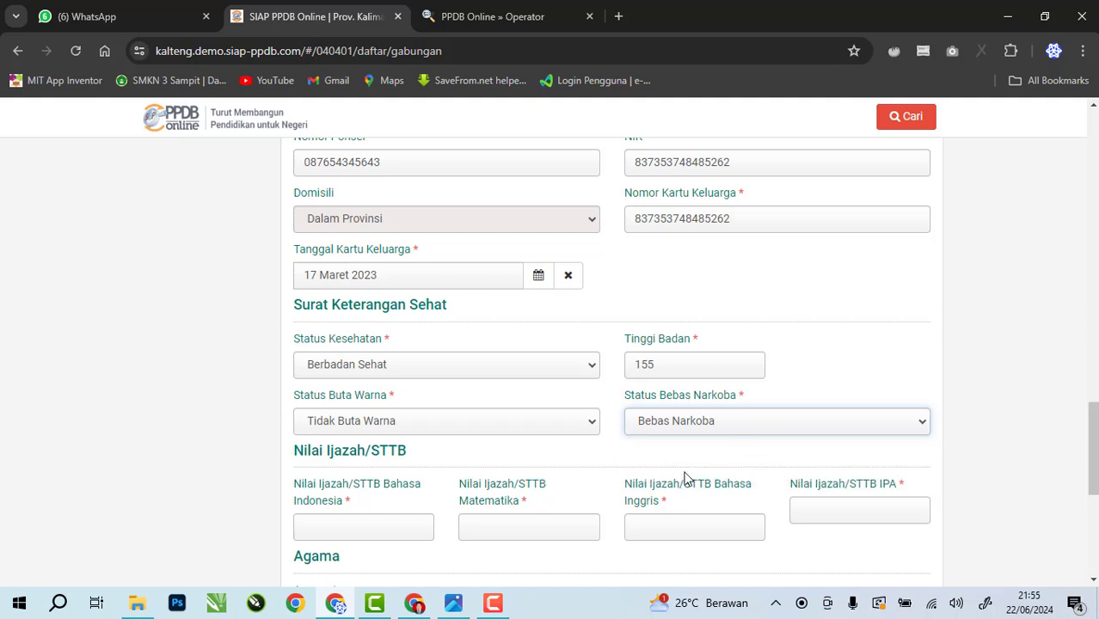
scroll(692, 478, down, 1)
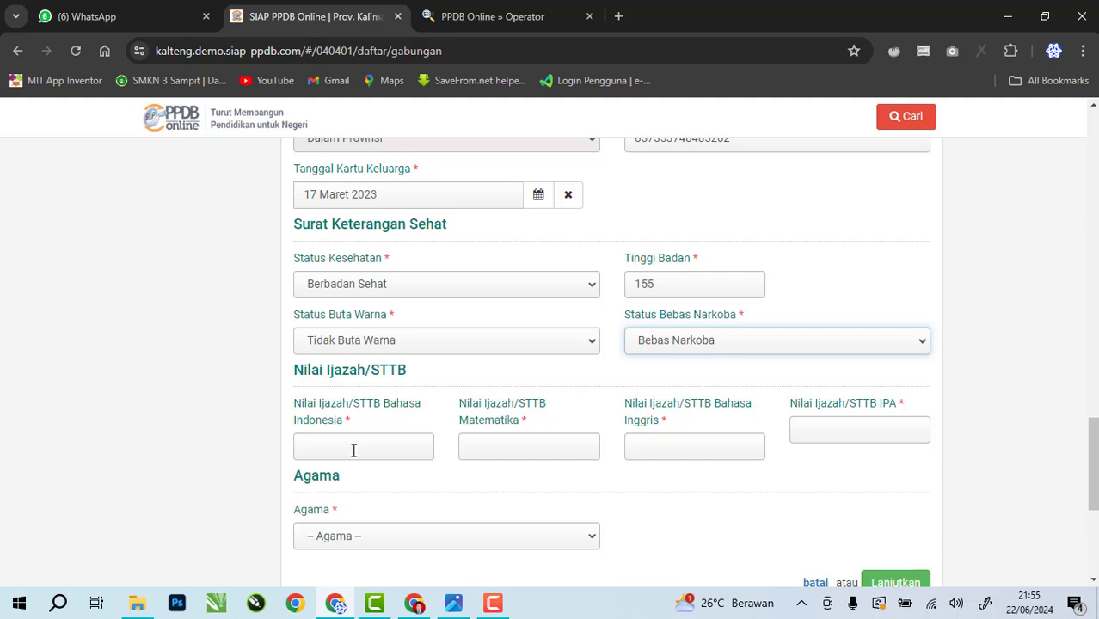
Enter diploma scores 80 Bahasa Indonesia, 80 Matematika, 78 Bahasa Inggris, 78 IPA
click(381, 442)
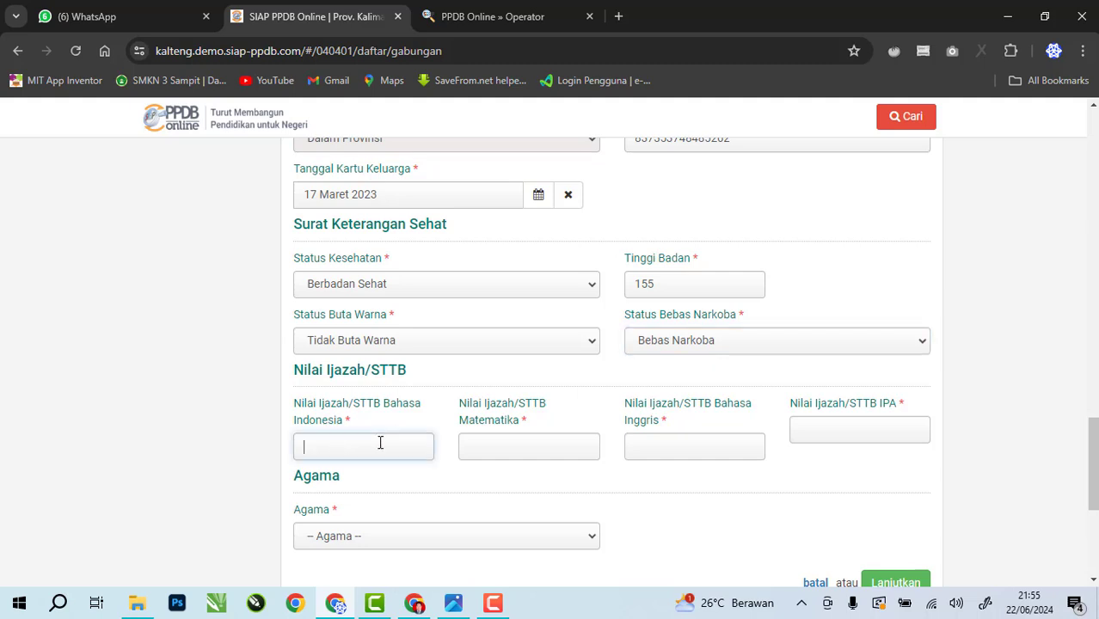
text(80)
click(547, 442)
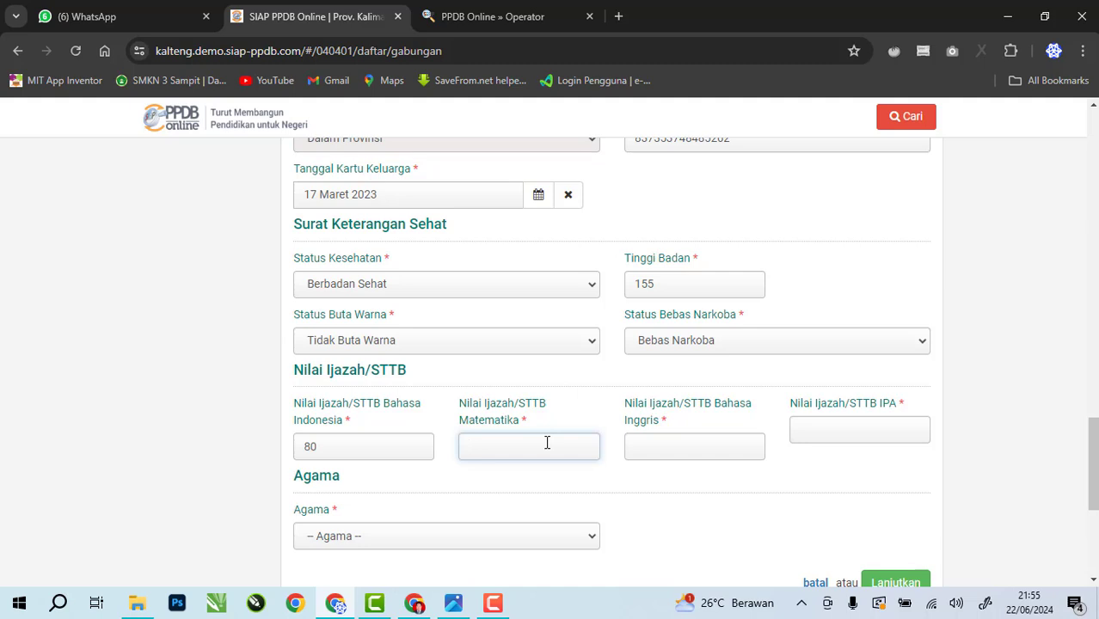
text(80)
click(727, 448)
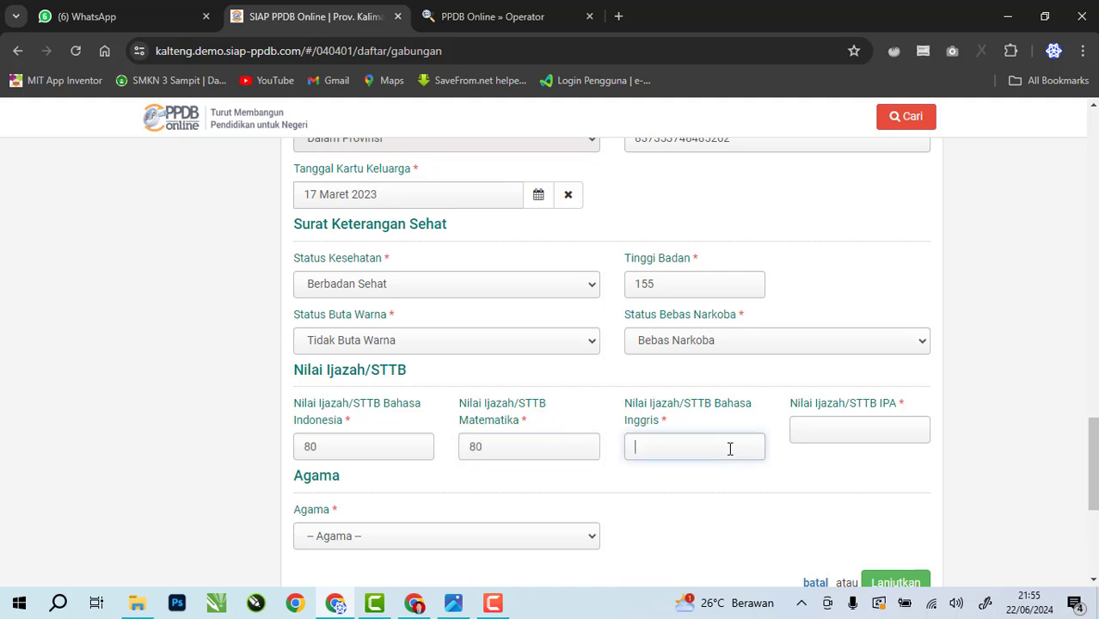
text(78)
click(840, 433)
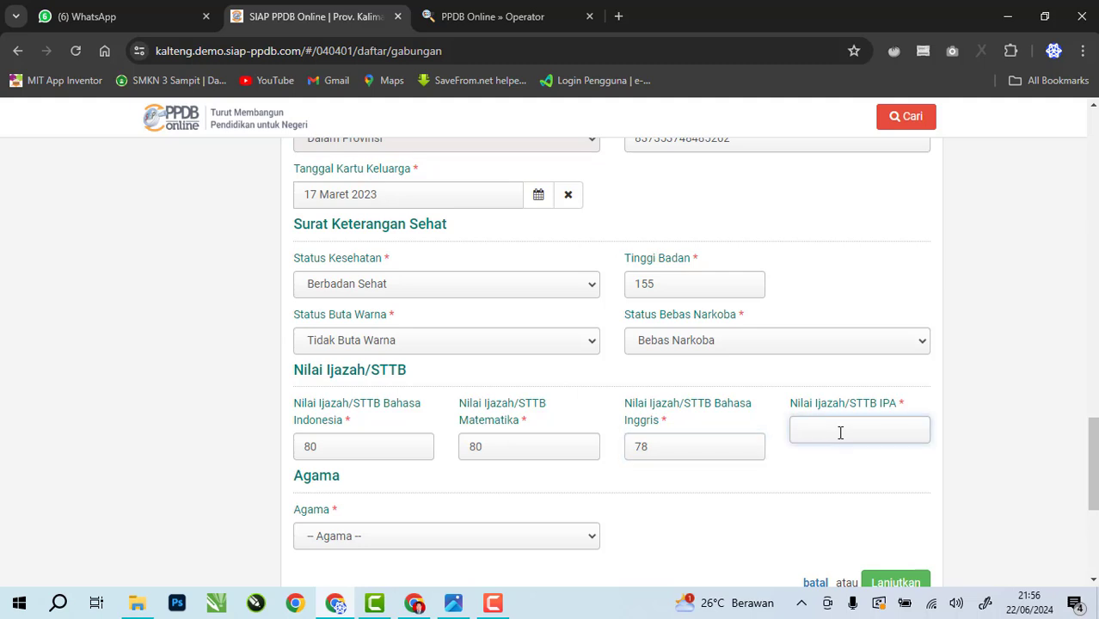
text(78)
Set Agama to Islam
scroll(817, 484, down, 2)
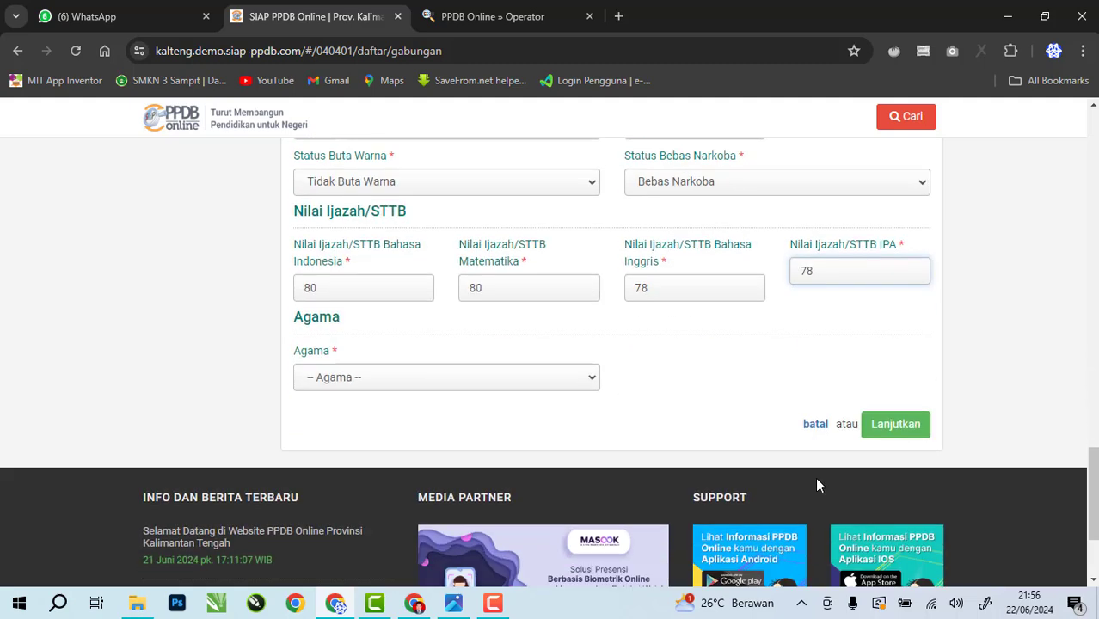
click(424, 383)
click(408, 411)
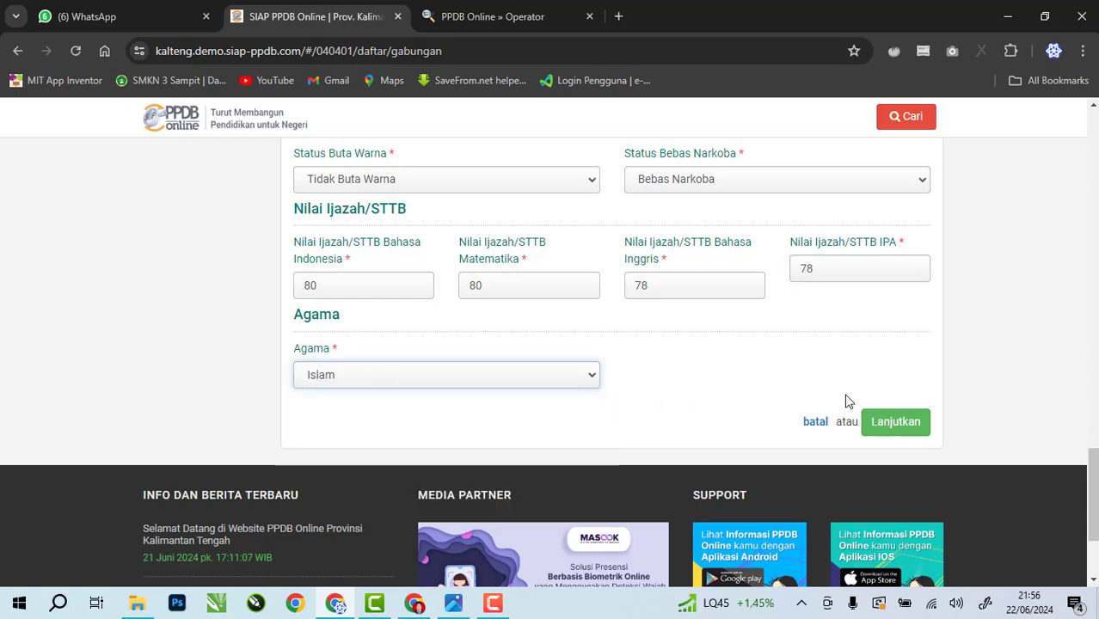
scroll(739, 414, up, 4)
scroll(730, 413, up, 3)
scroll(727, 412, down, 9)
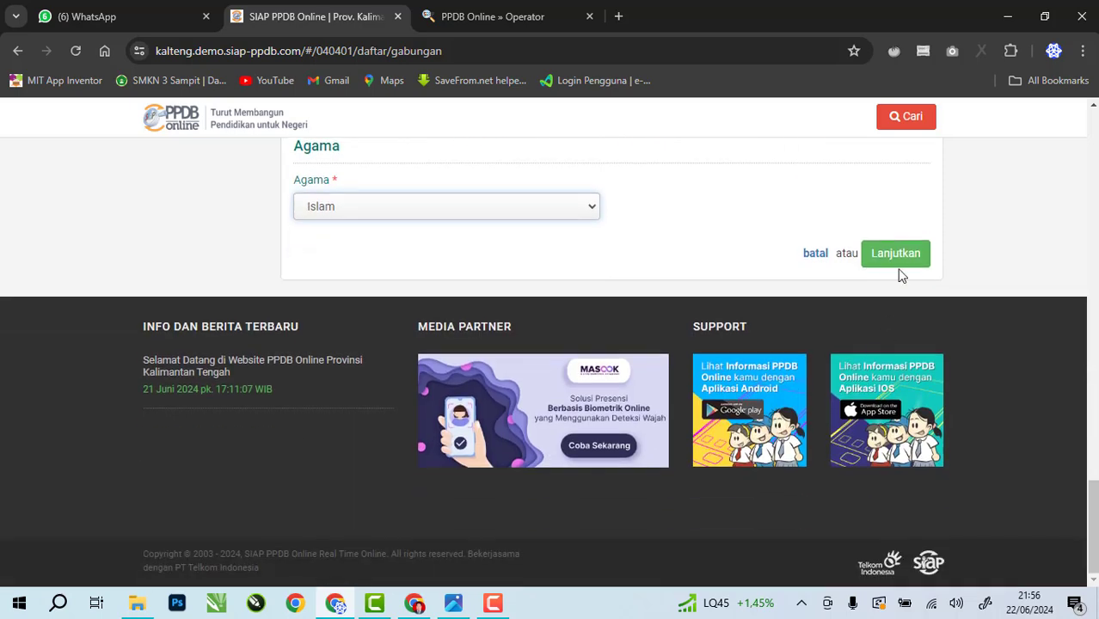
Submit the details and move down to the Unggah Berkas upload boxes
click(895, 254)
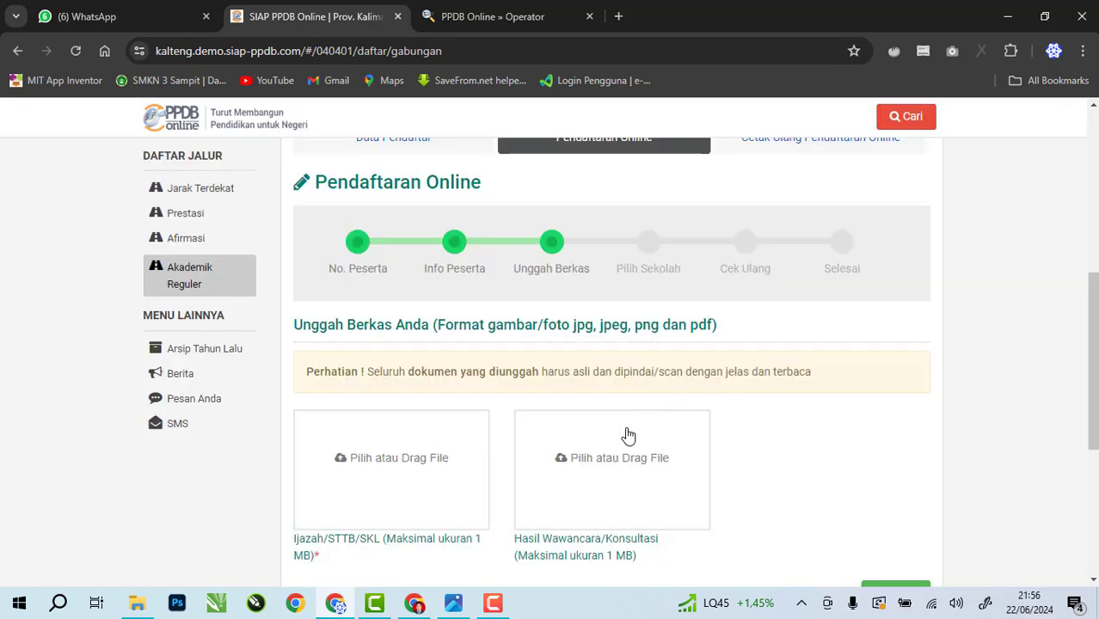
scroll(621, 459, down, 4)
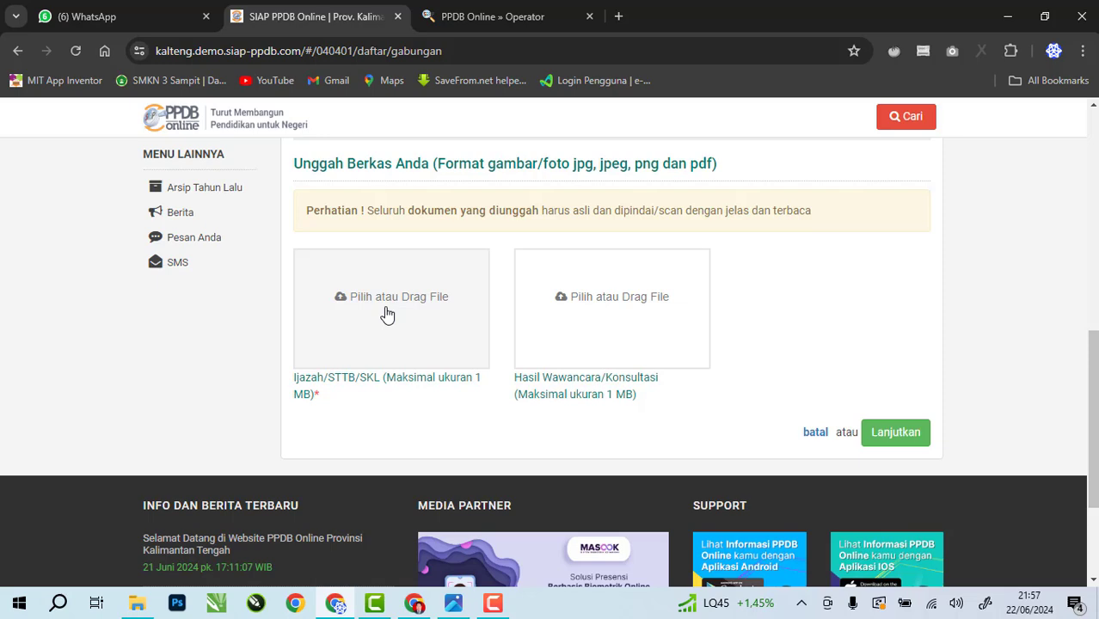
Upload logo_wp.png into the Ijazah/STTB/SKL slot
click(385, 366)
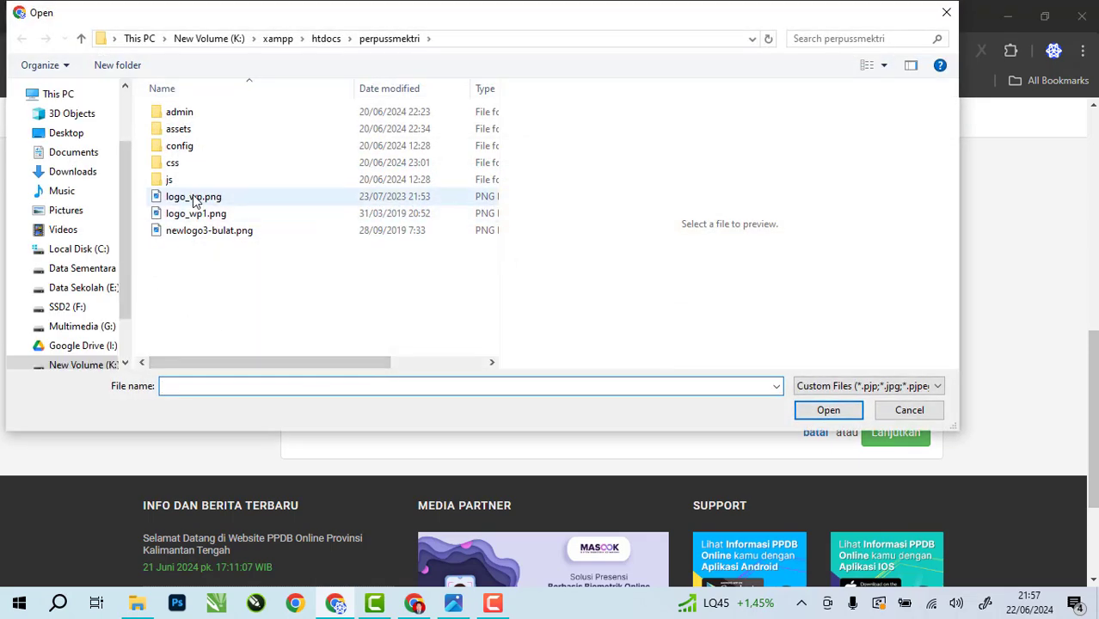
click(194, 198)
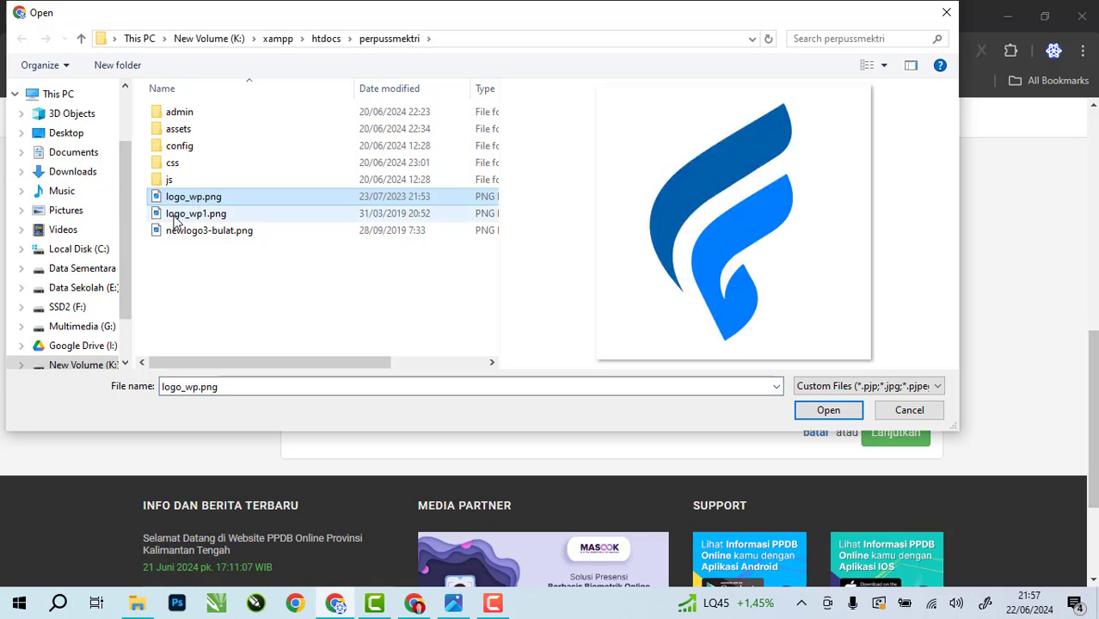
click(827, 410)
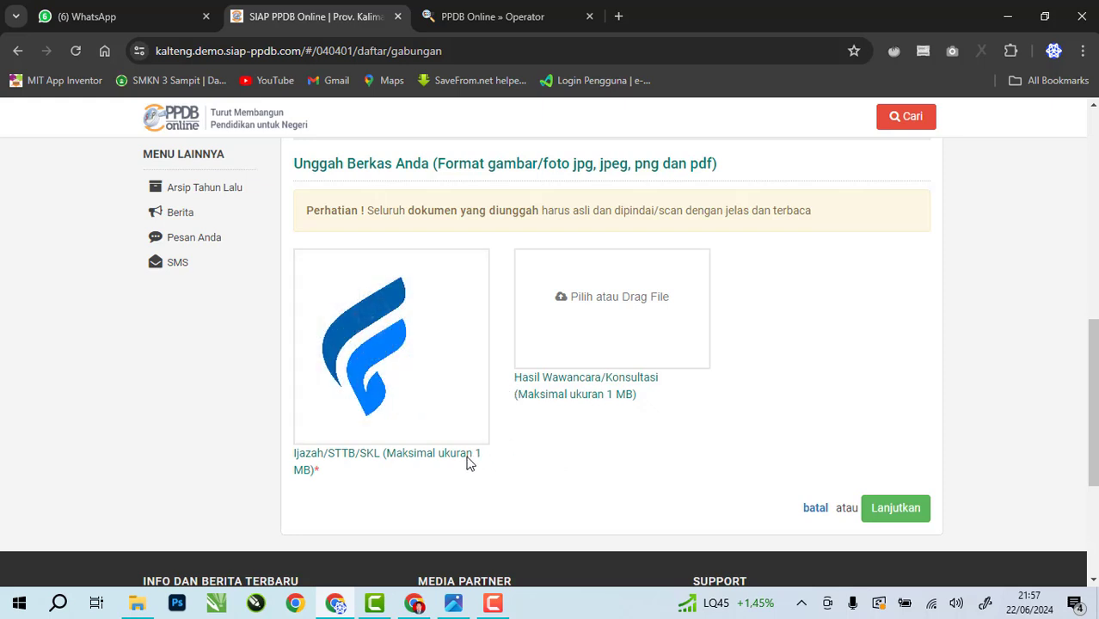
mouse_move(305, 378)
scroll(675, 481, up, 1)
scroll(676, 484, down, 1)
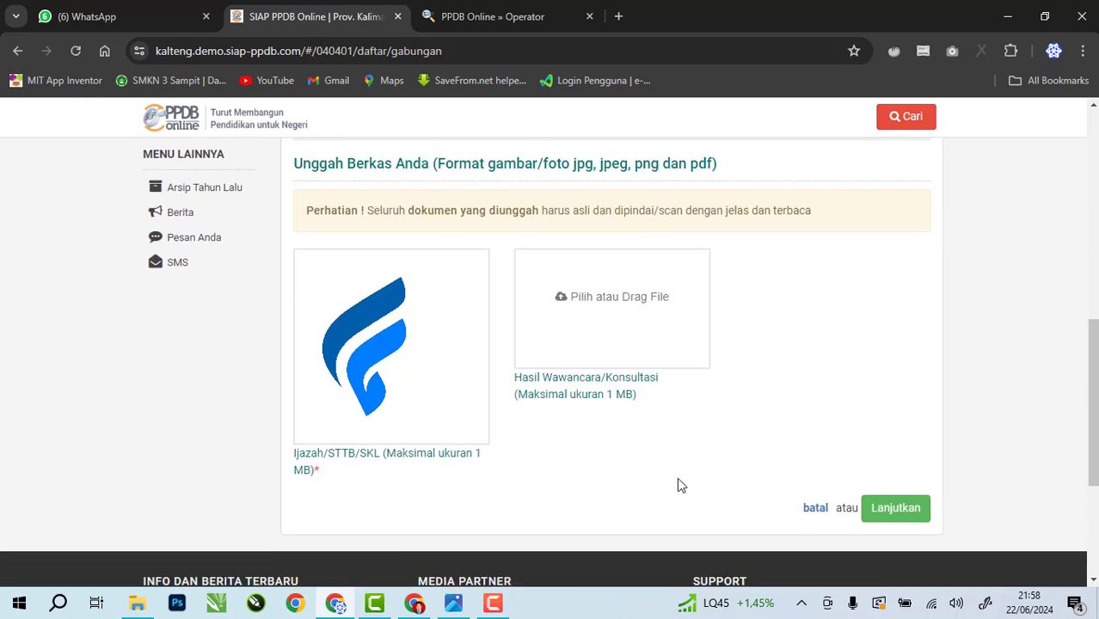
Advance to the Pilih Sekolah step and bring up the school list
click(910, 511)
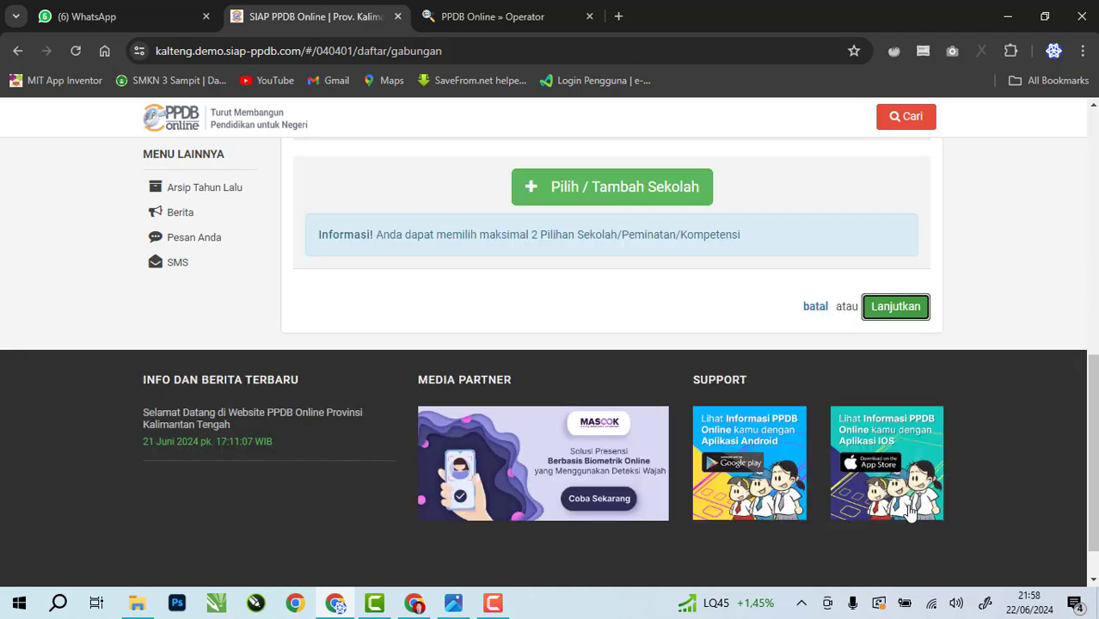
scroll(301, 422, up, 1)
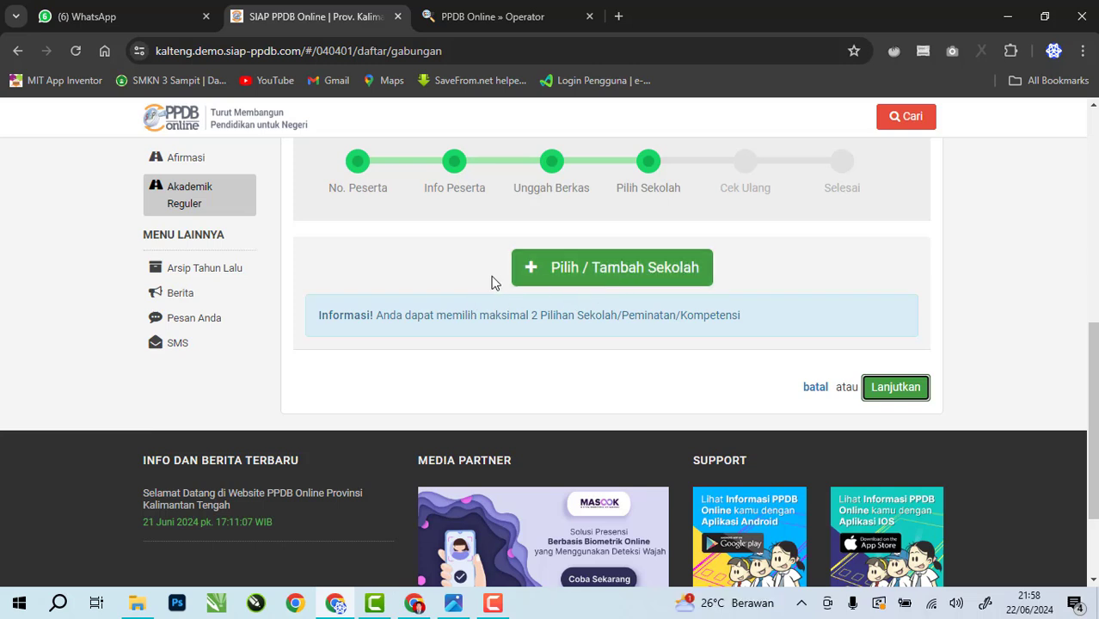
click(587, 270)
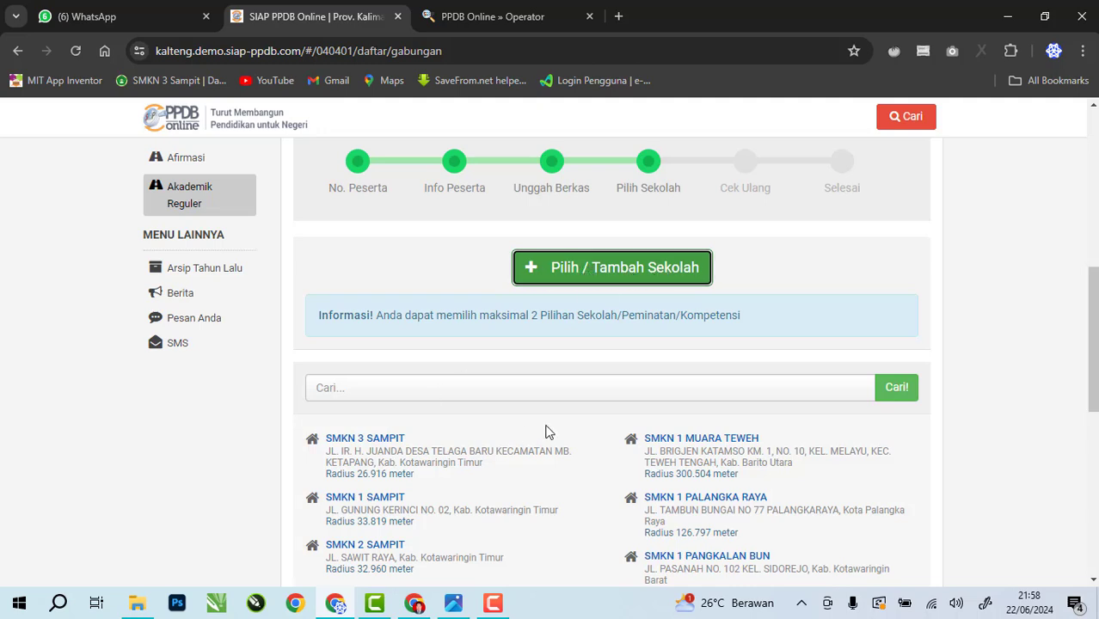
scroll(547, 431, down, 2)
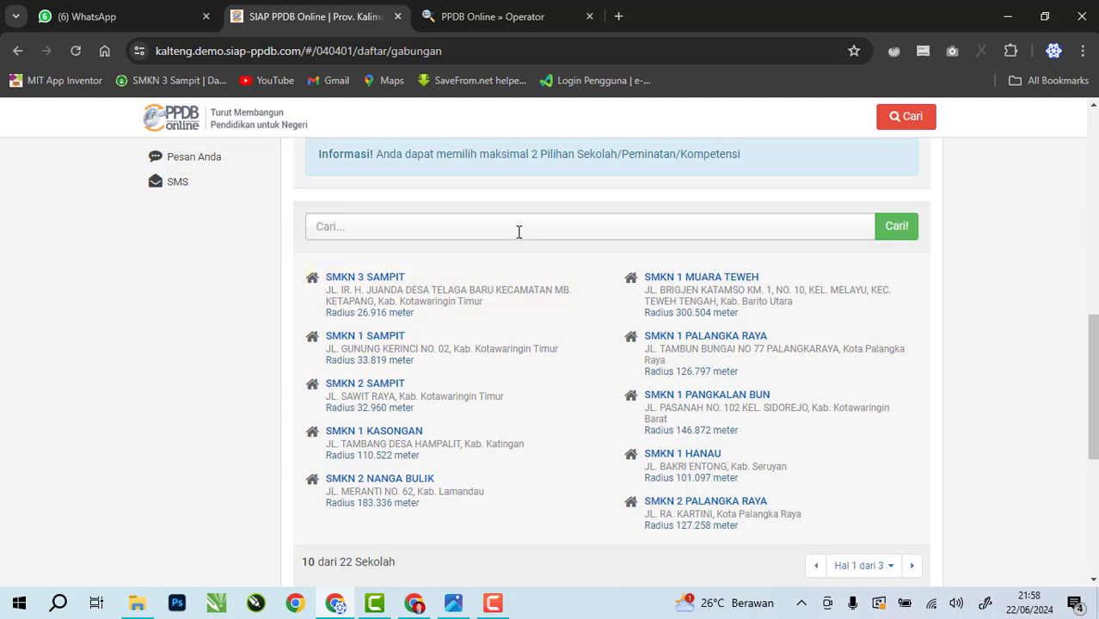
scroll(482, 361, up, 1)
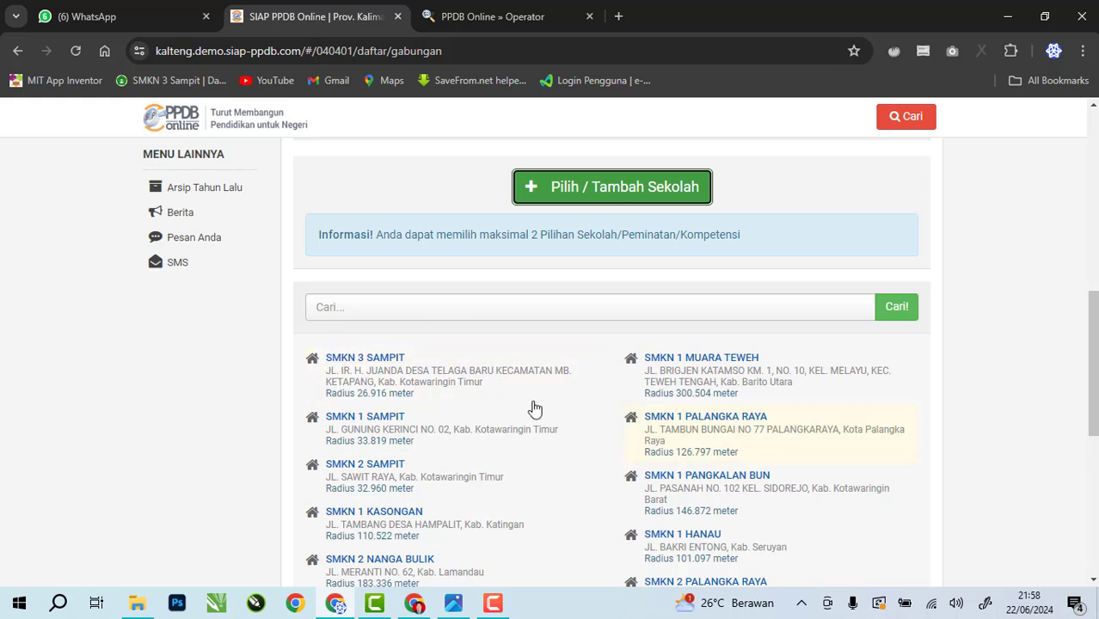
Search 'smkn 3 sam' and save SMKN 3 SAMPIT with Desain Komunikasi Visual
click(375, 314)
text(sm)
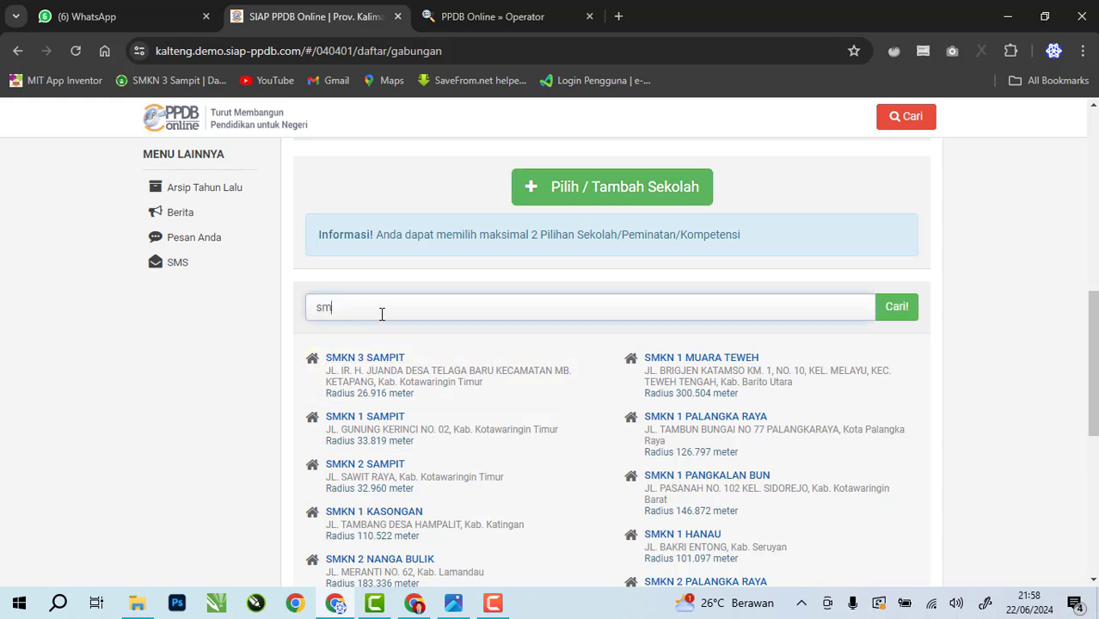
text(kn 3 sampit)
key(Return)
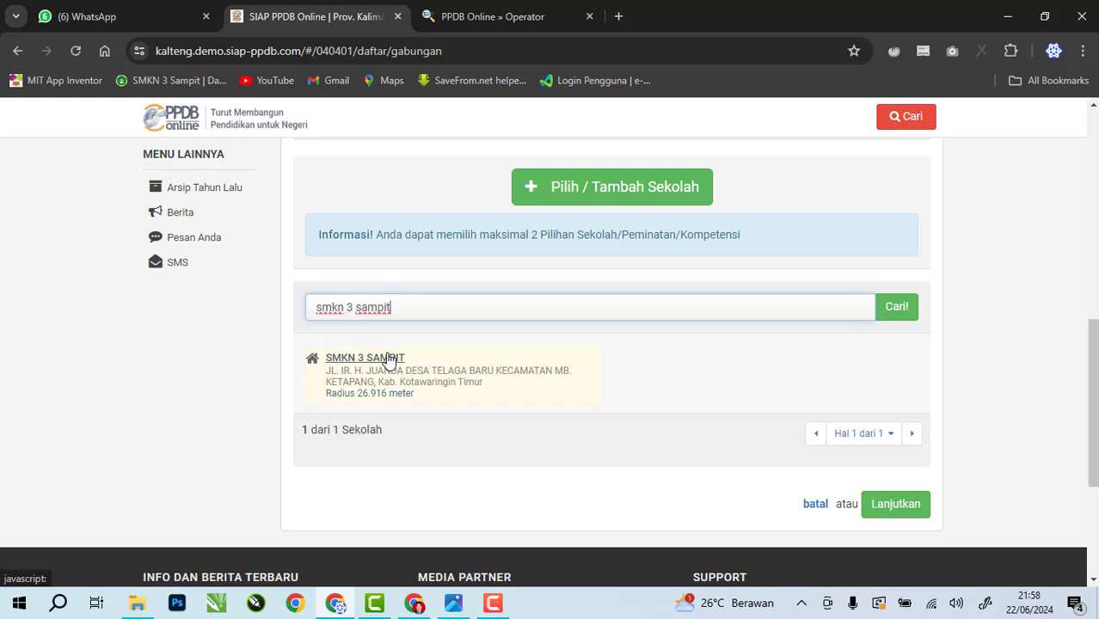
click(389, 359)
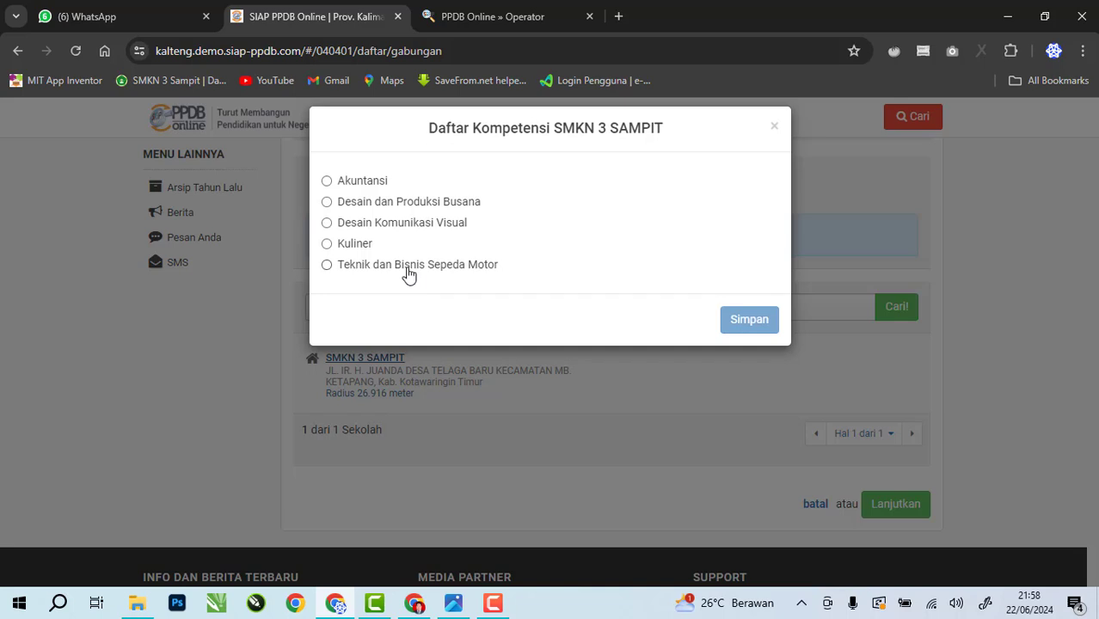
click(367, 223)
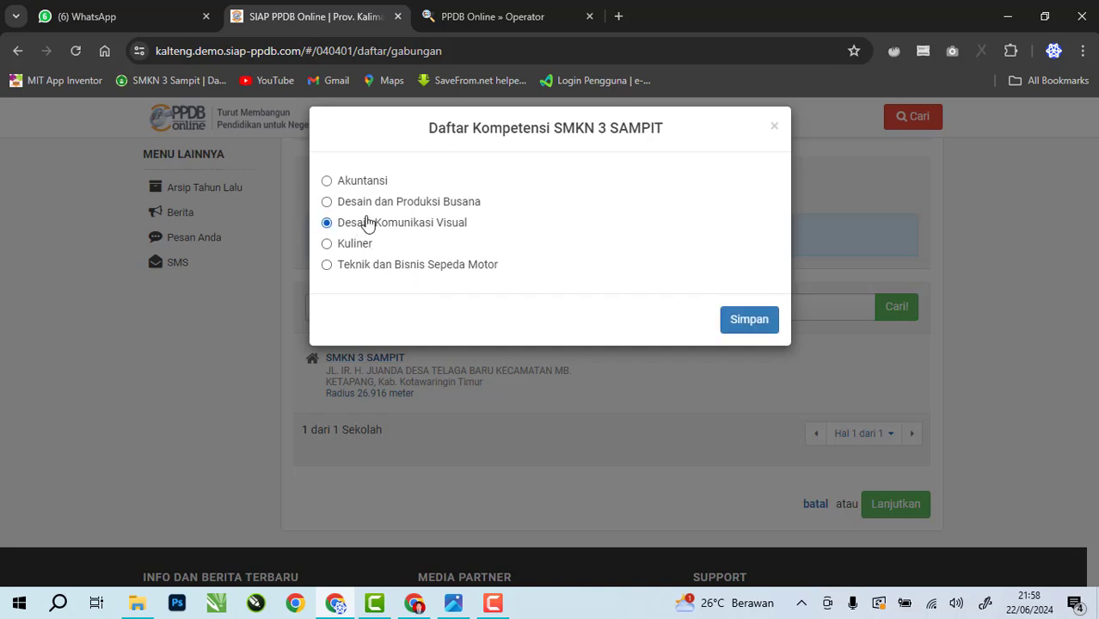
click(746, 324)
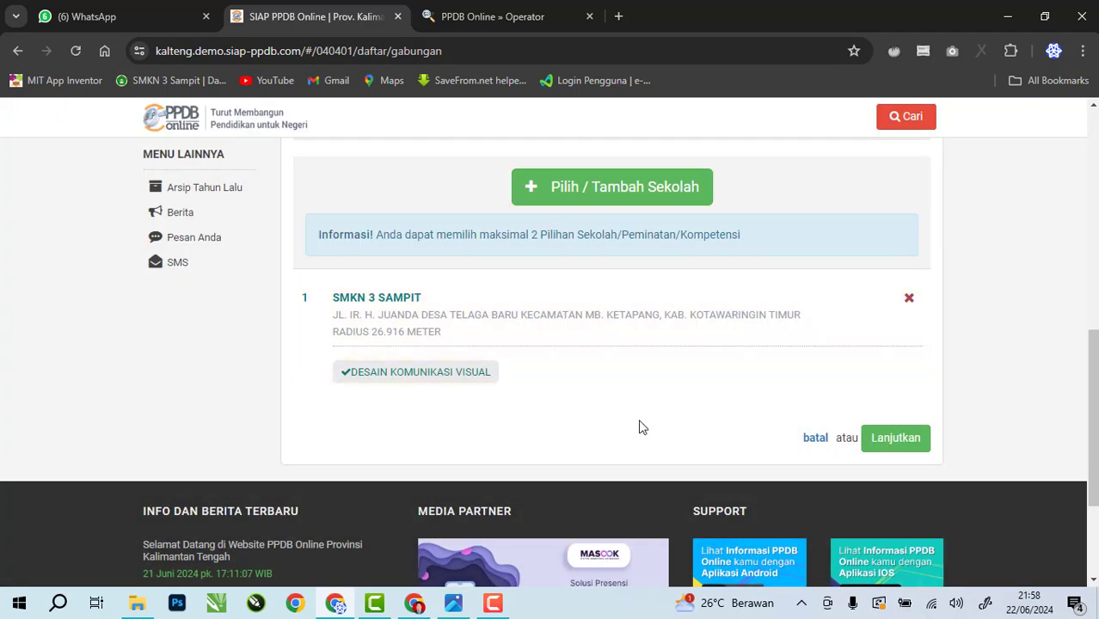
scroll(636, 428, up, 1)
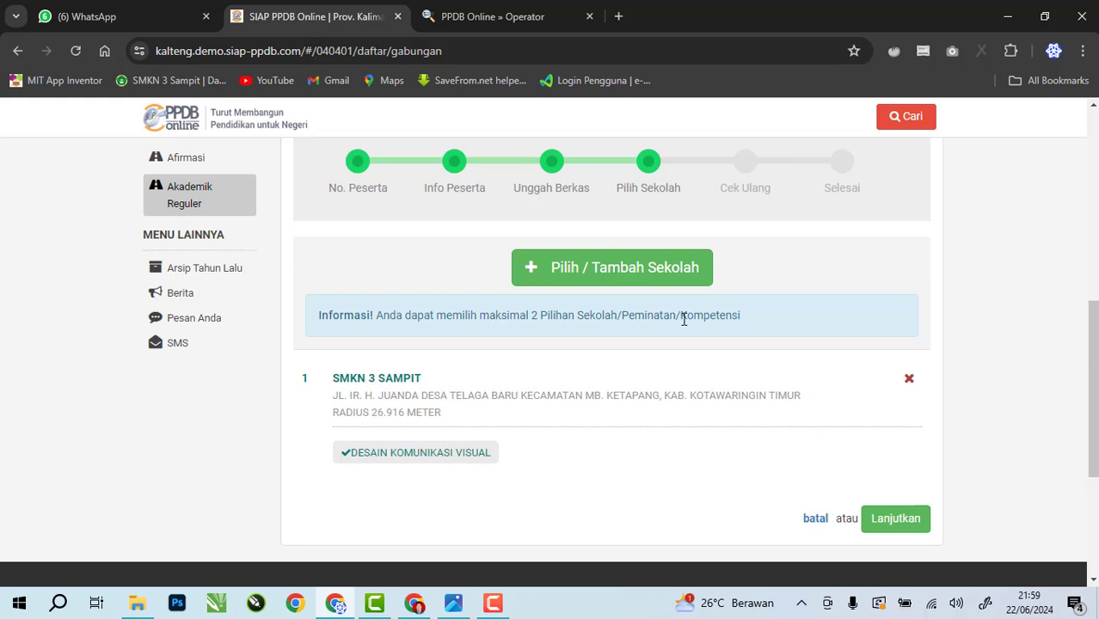
Add SMKN 3 SAMPIT with the Desain dan Produksi Busana competency as choice 2
click(597, 274)
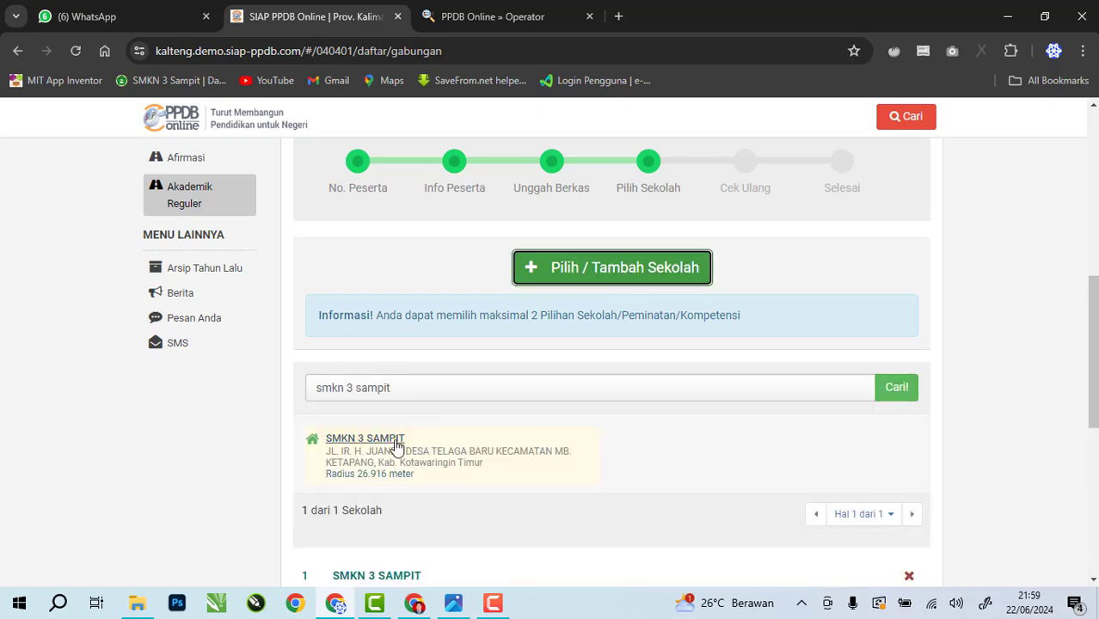
click(385, 444)
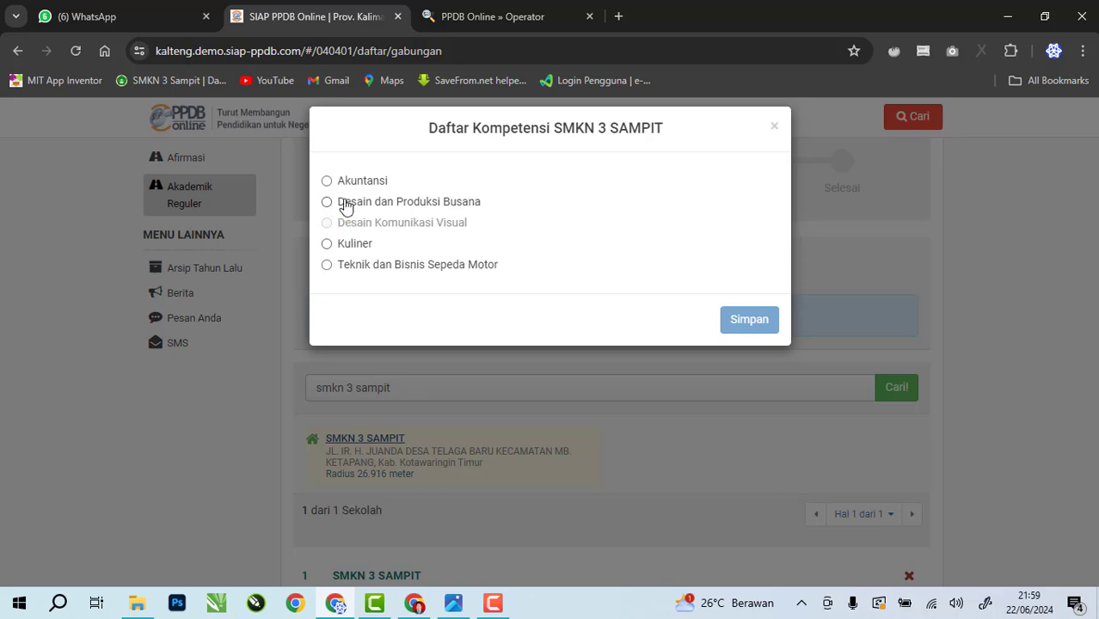
click(344, 205)
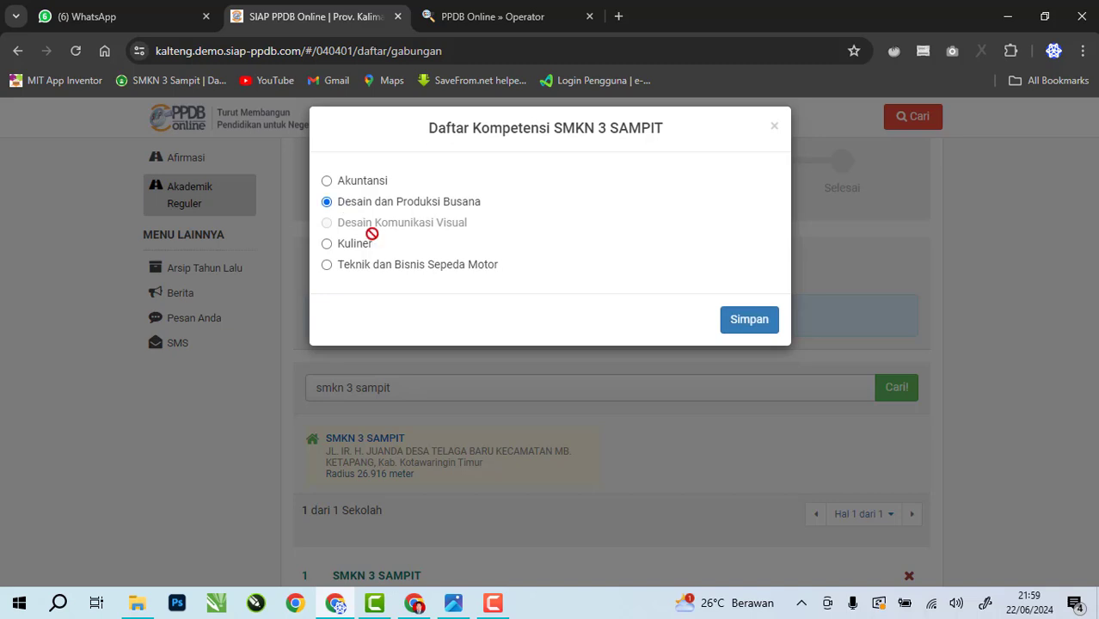
click(760, 325)
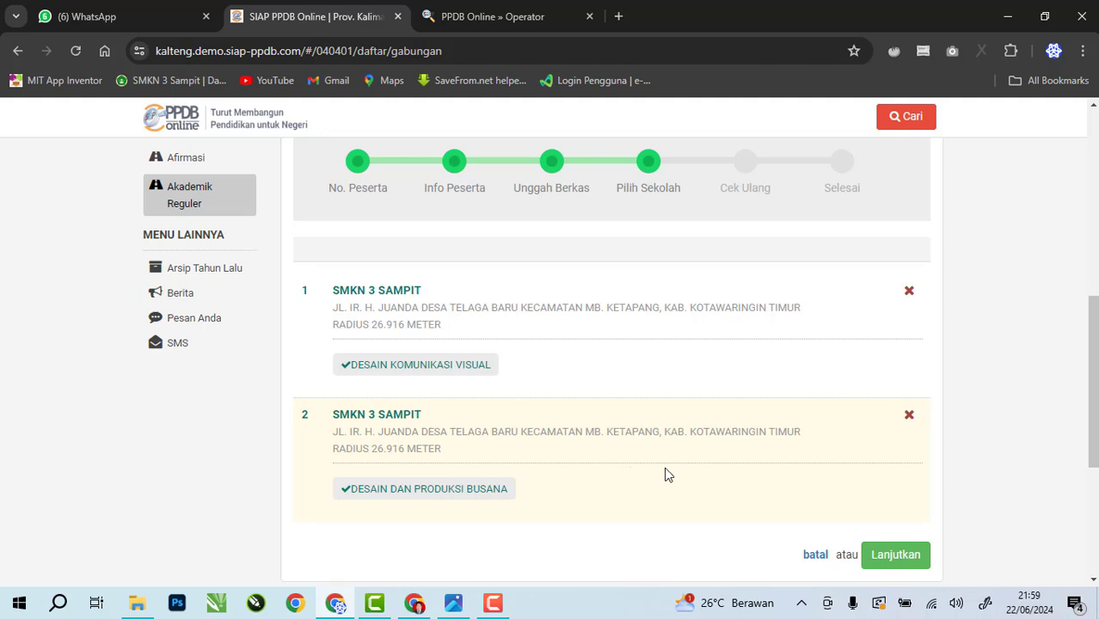
Proceed to the Cek Ulang review and scroll through the registration summary
click(897, 555)
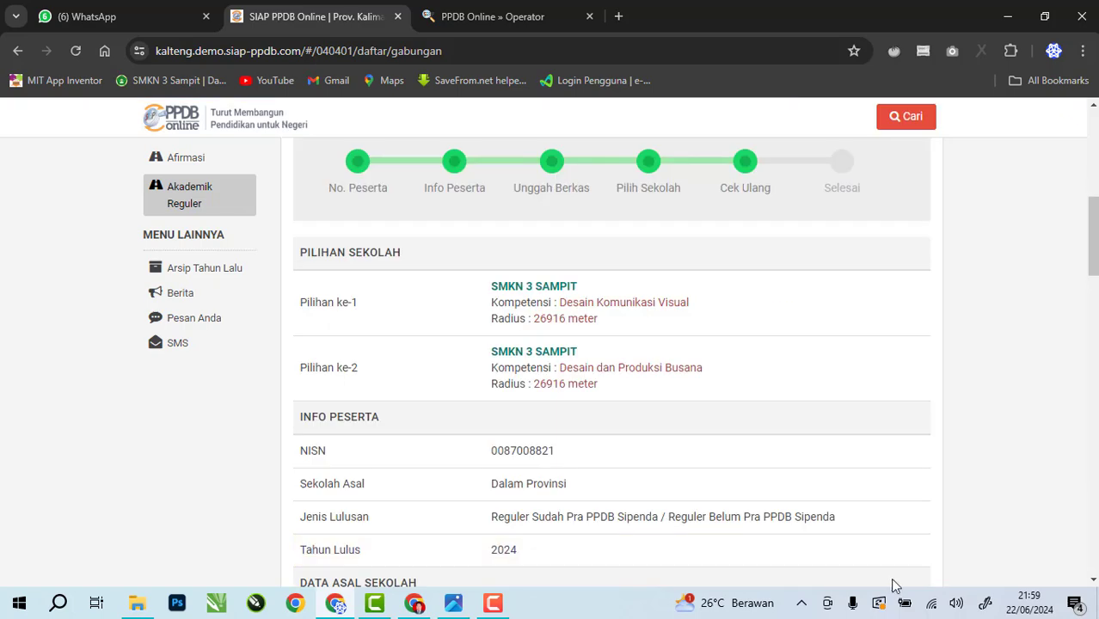
scroll(462, 482, down, 10)
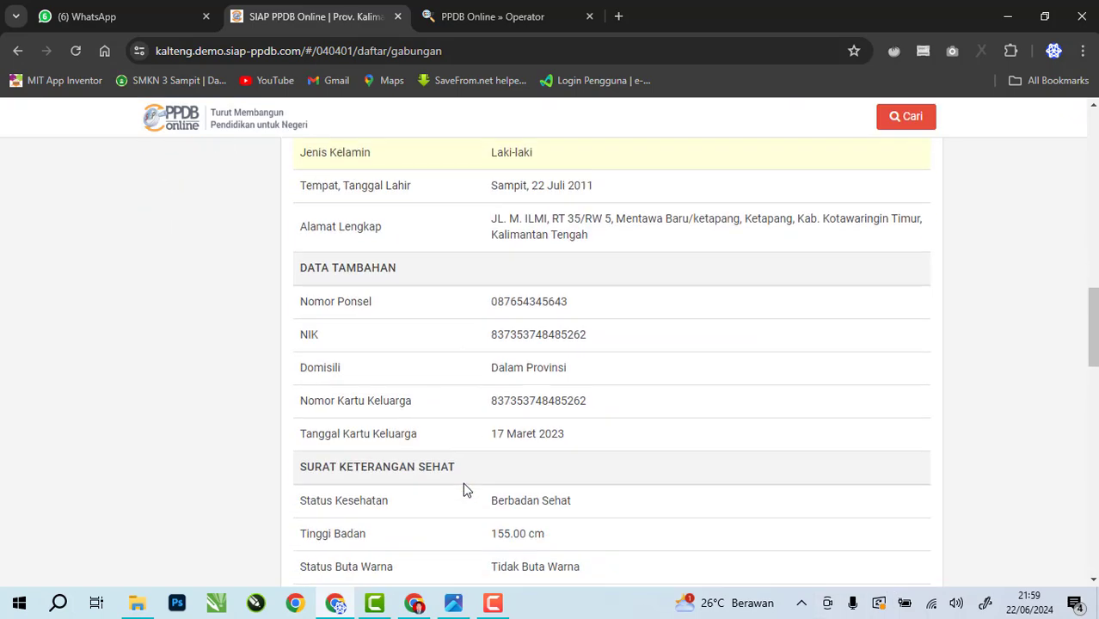
scroll(465, 489, down, 10)
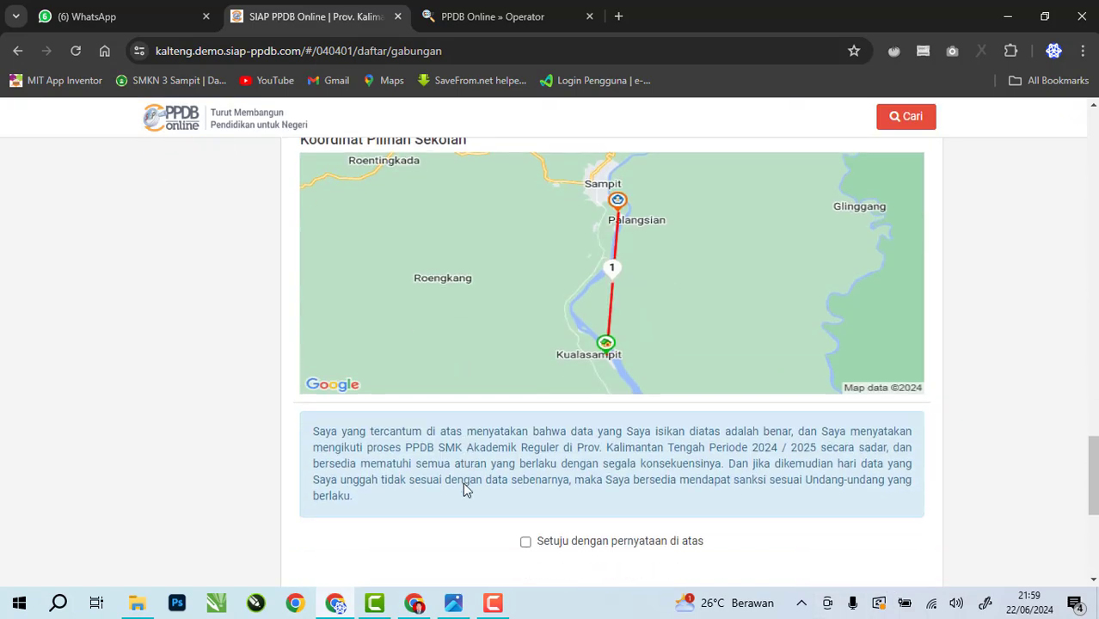
scroll(461, 489, up, 5)
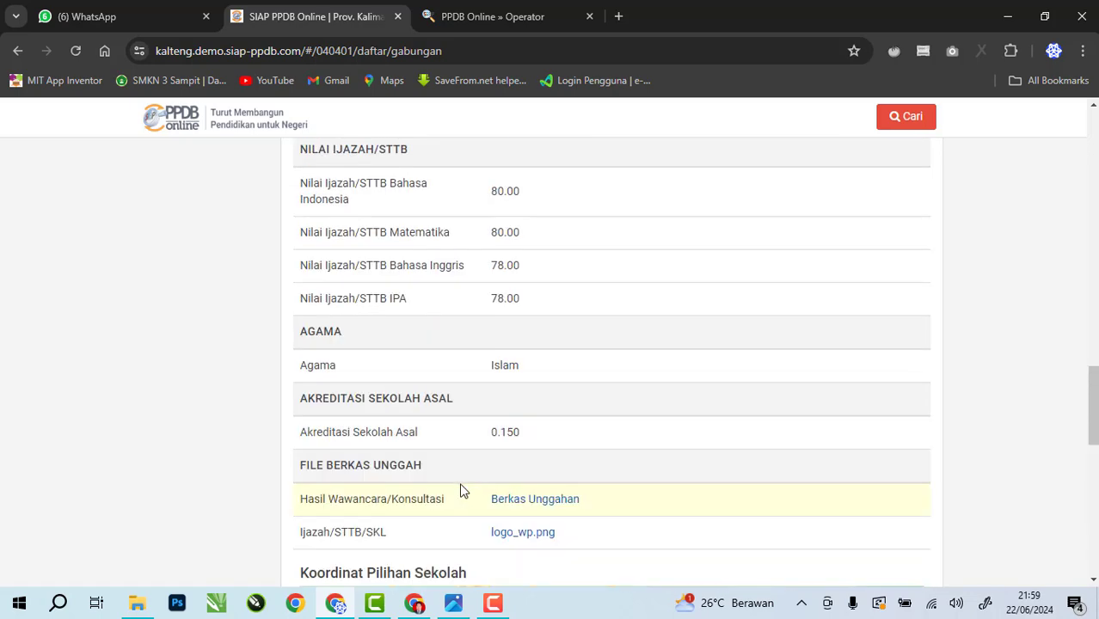
scroll(535, 339, down, 1)
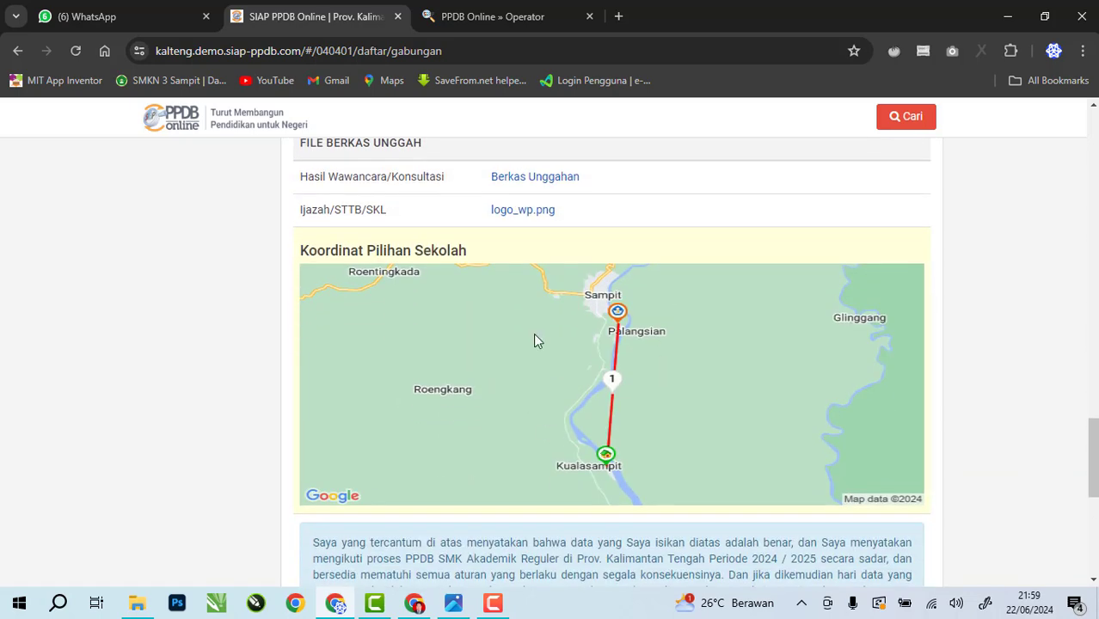
scroll(631, 385, down, 3)
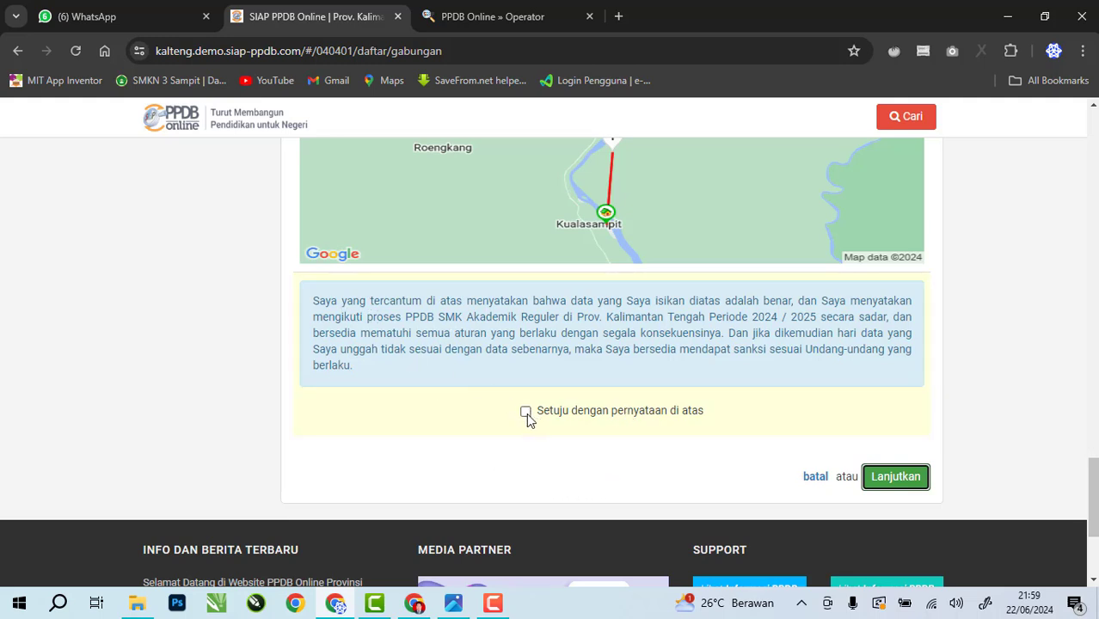
Tick 'Setuju dengan pernyataan di atas' to agree the entered data is true
scroll(613, 413, up, 8)
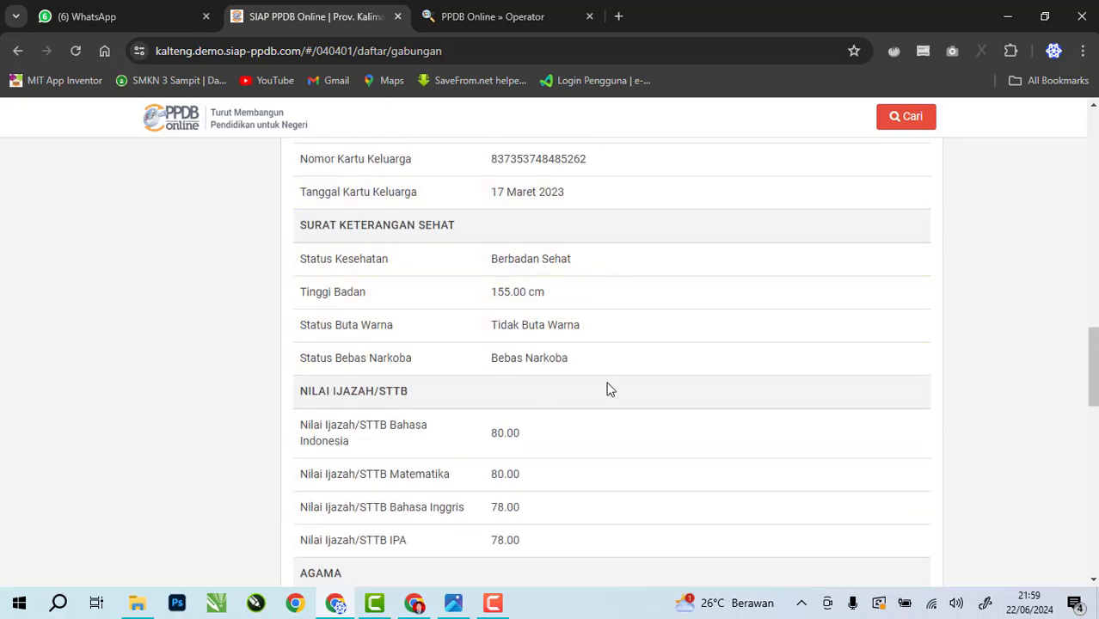
scroll(607, 389, up, 5)
scroll(586, 409, down, 10)
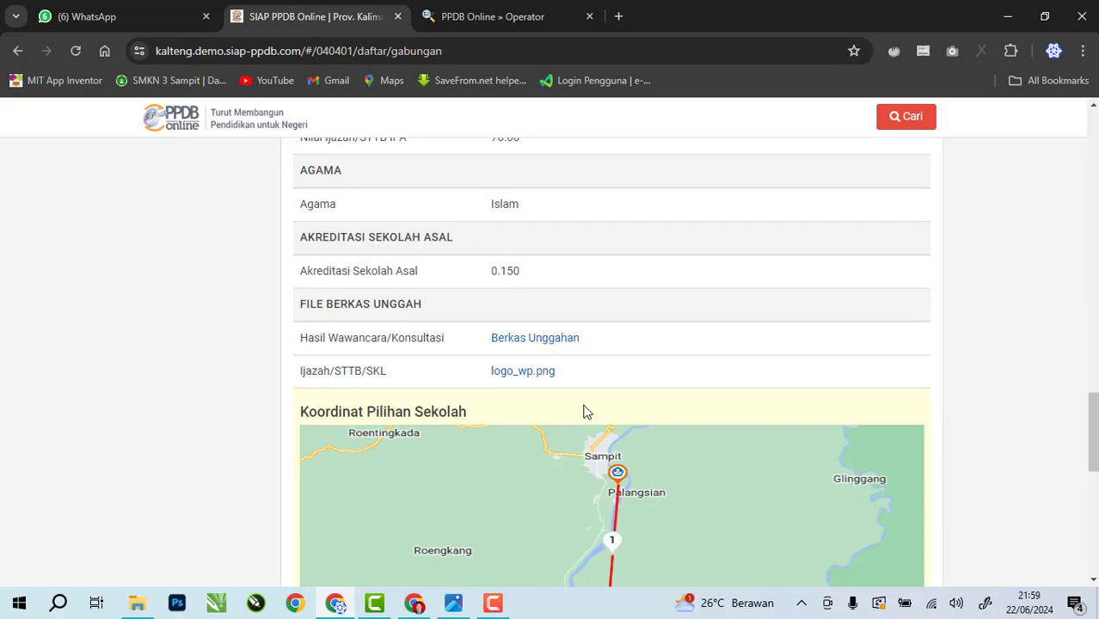
scroll(583, 411, down, 10)
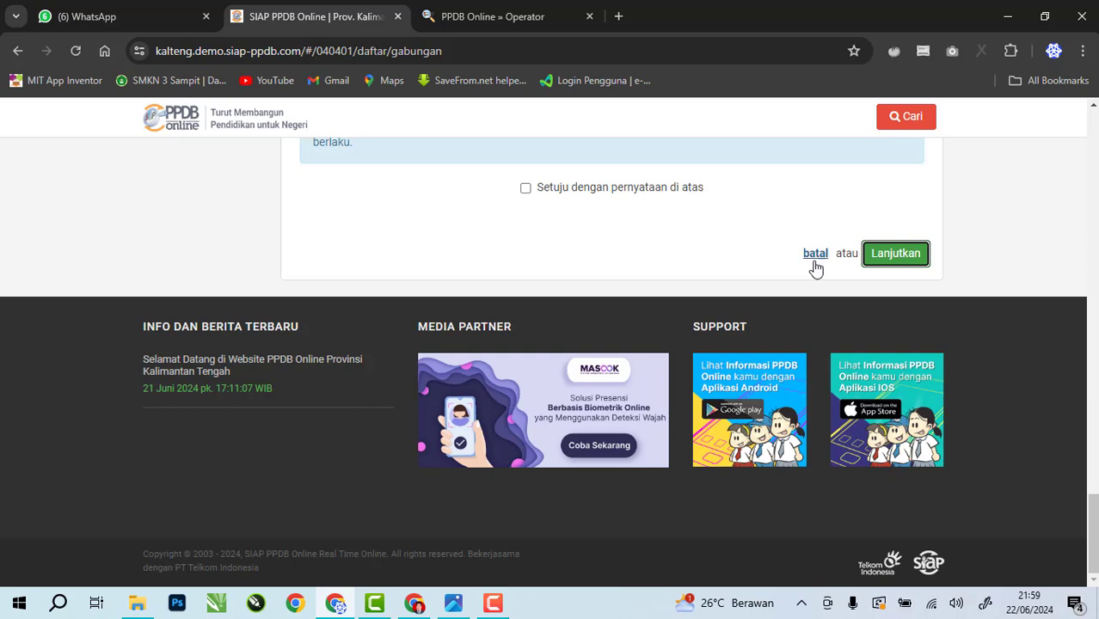
scroll(528, 362, up, 2)
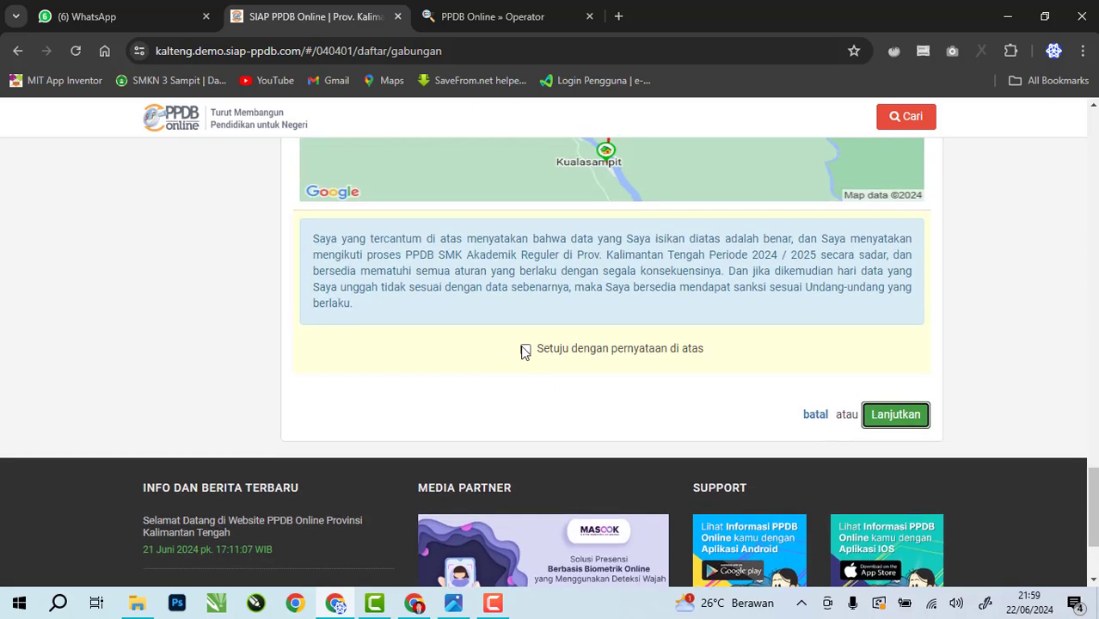
click(525, 350)
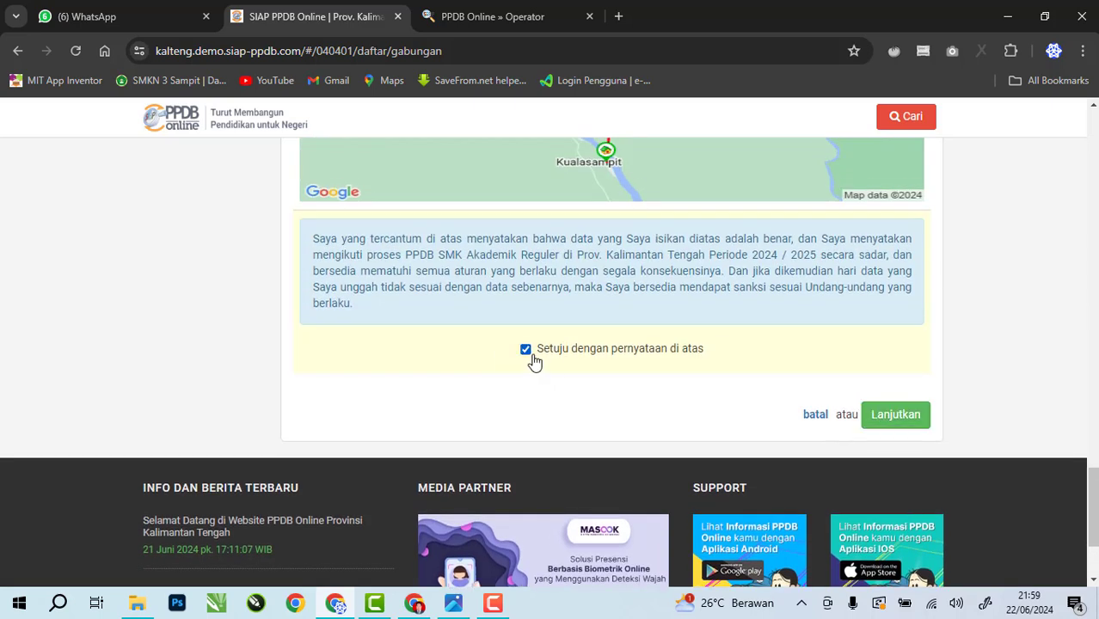
Submit the registration with Lanjutkan and review the Terima Kasih message and DATA PESERTA
click(910, 416)
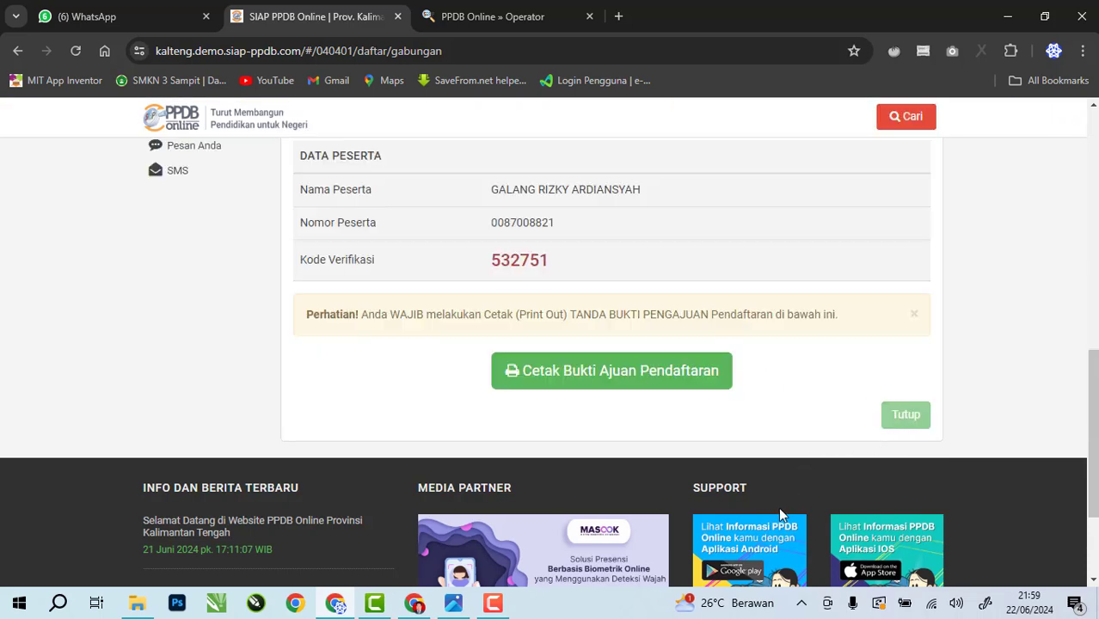
scroll(779, 508, up, 1)
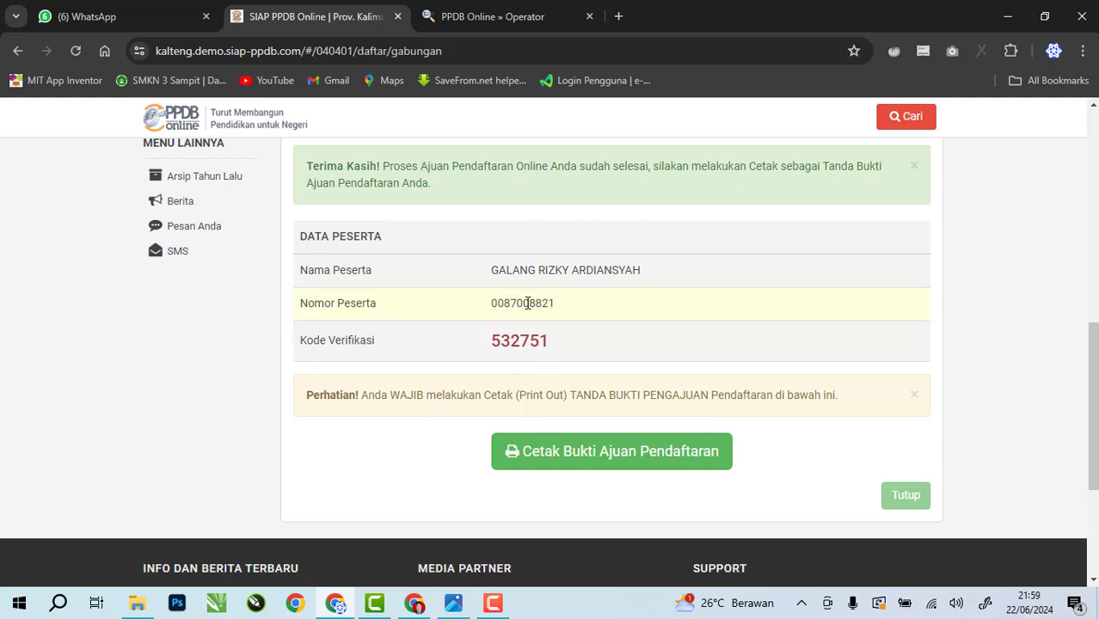
drag(491, 274, 655, 263)
scroll(712, 356, up, 1)
scroll(712, 356, down, 1)
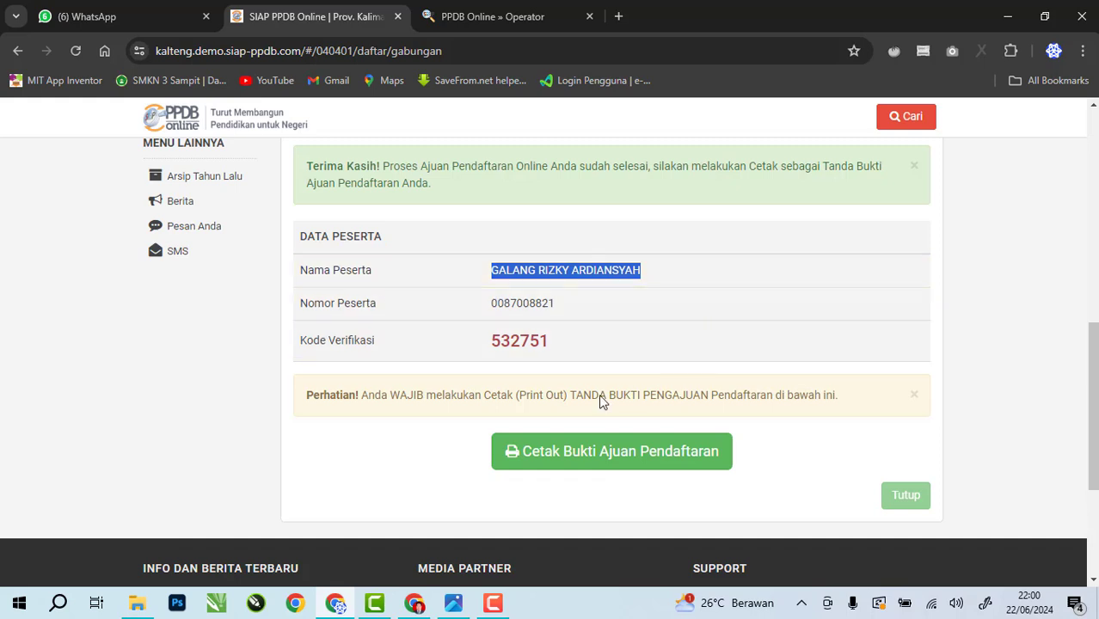
Open the Tanda Bukti Pengajuan Pendaftaran proof in a new tab without printing, then return to SIAP PPDB
click(610, 465)
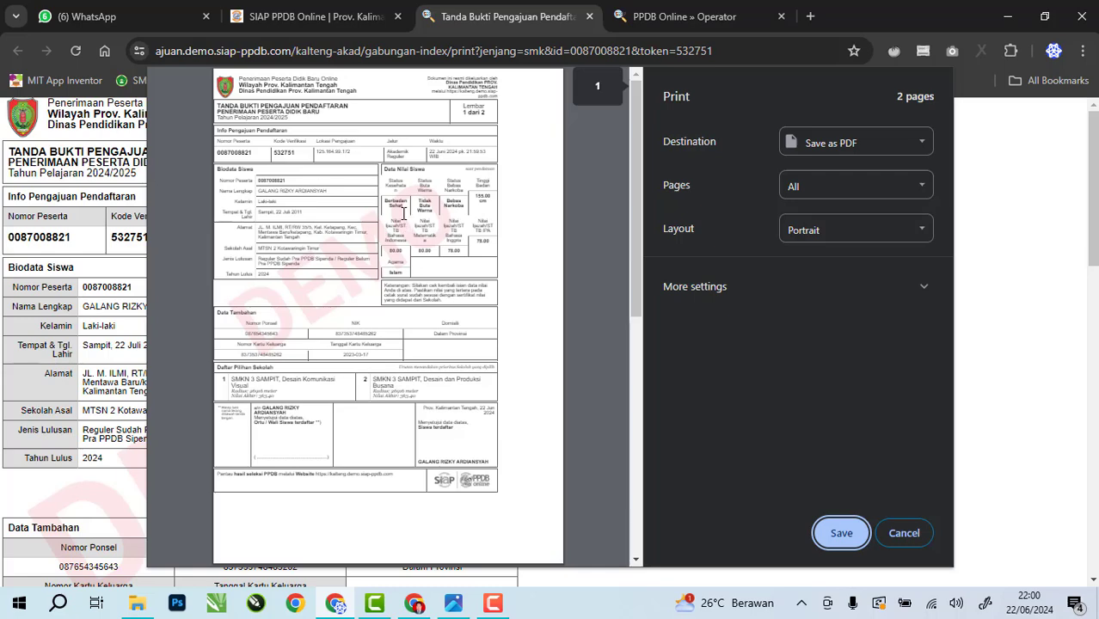
click(910, 533)
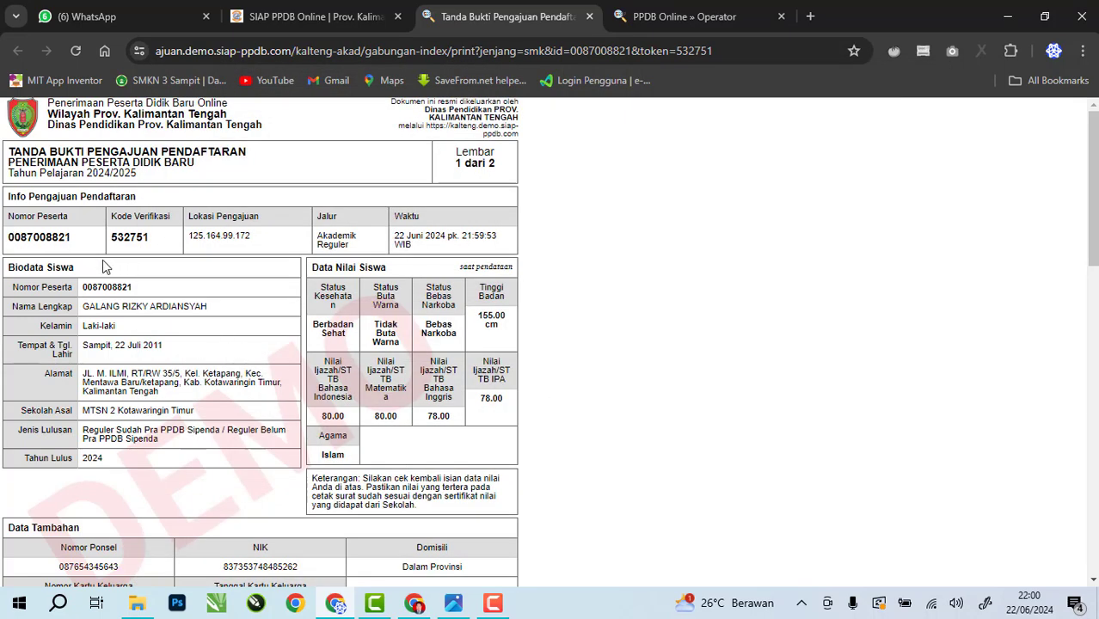
scroll(230, 340, down, 2)
scroll(230, 344, down, 5)
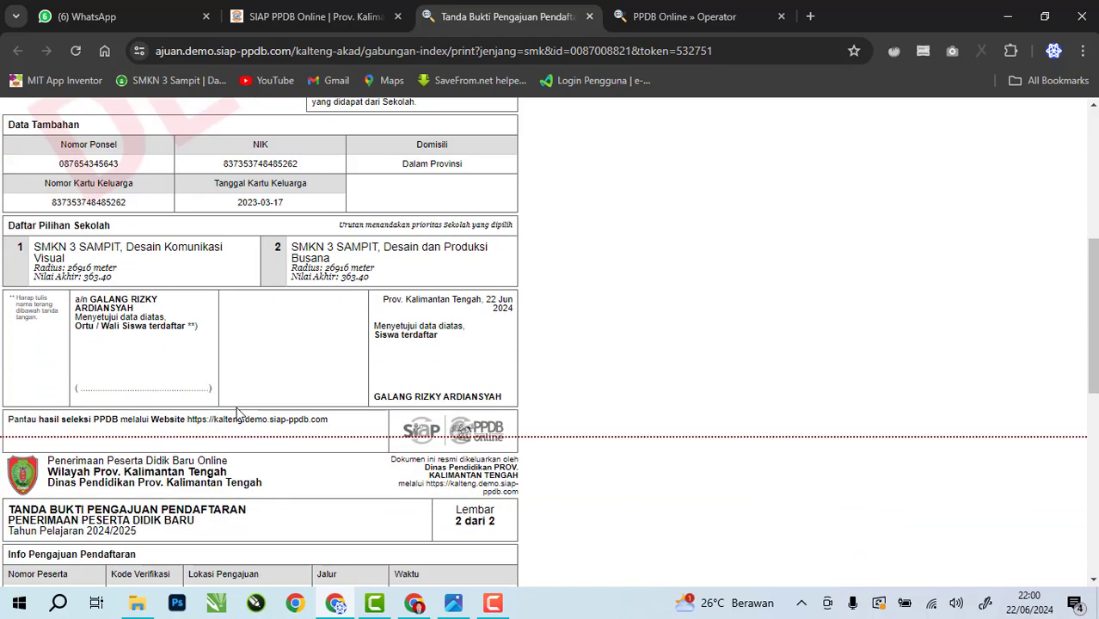
scroll(239, 413, up, 5)
click(329, 8)
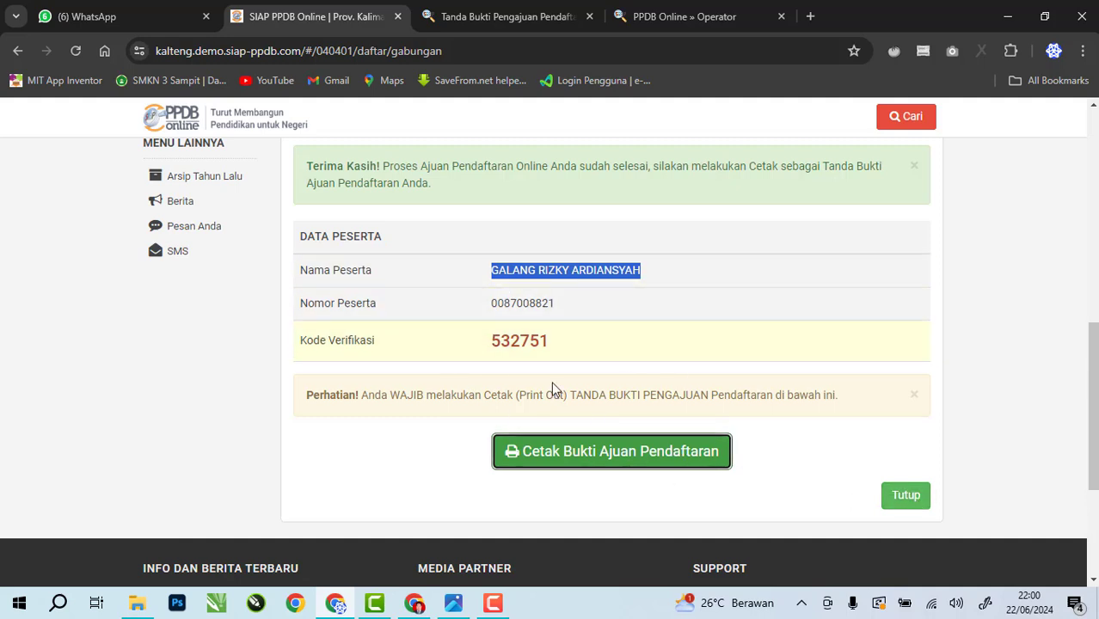
Close the submission confirmation and compare the proof tab with the Pendaftaran Akademik Reguler page
click(908, 504)
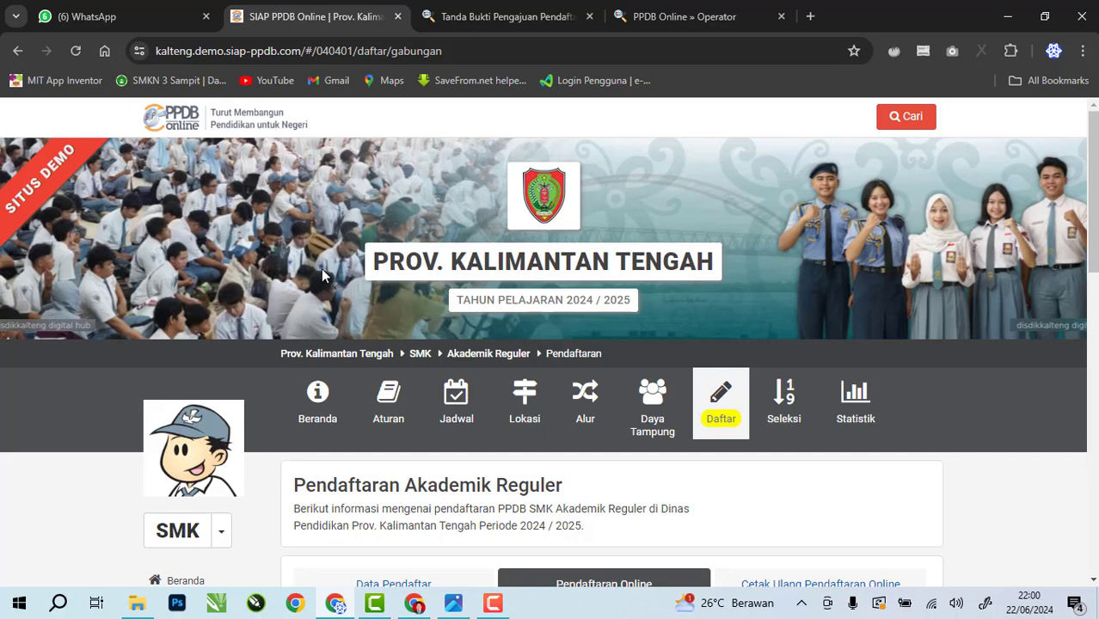
click(495, 10)
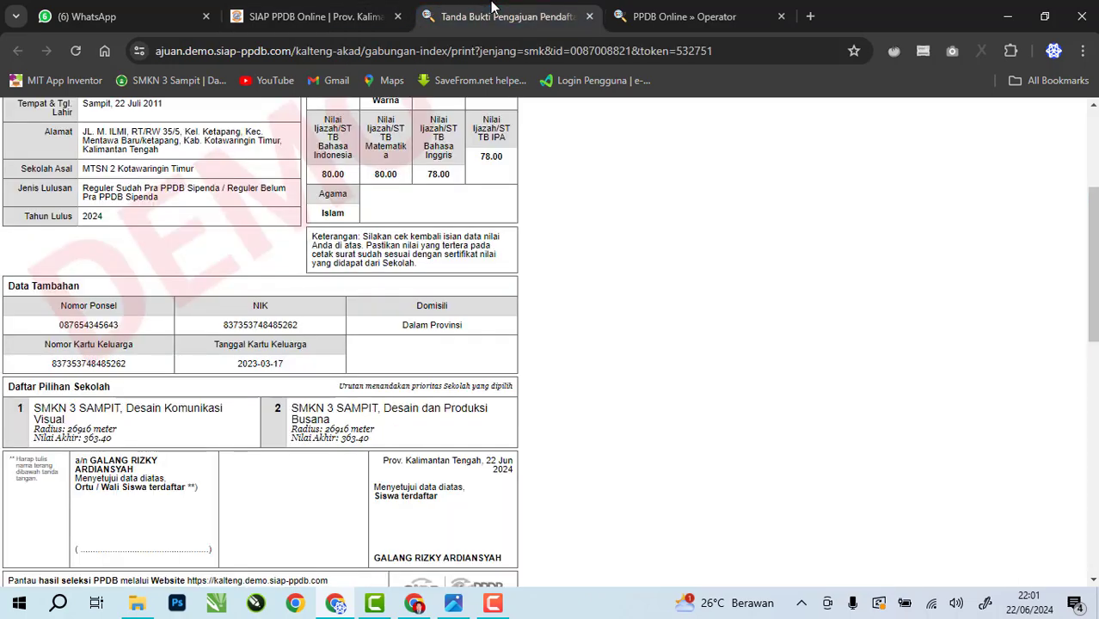
click(348, 9)
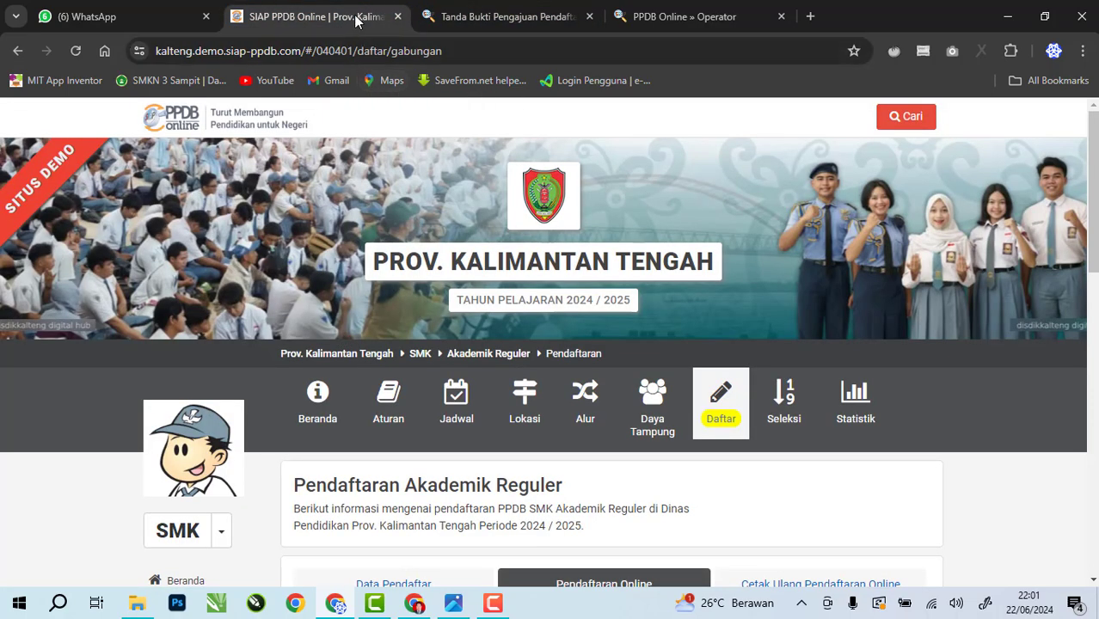
click(495, 17)
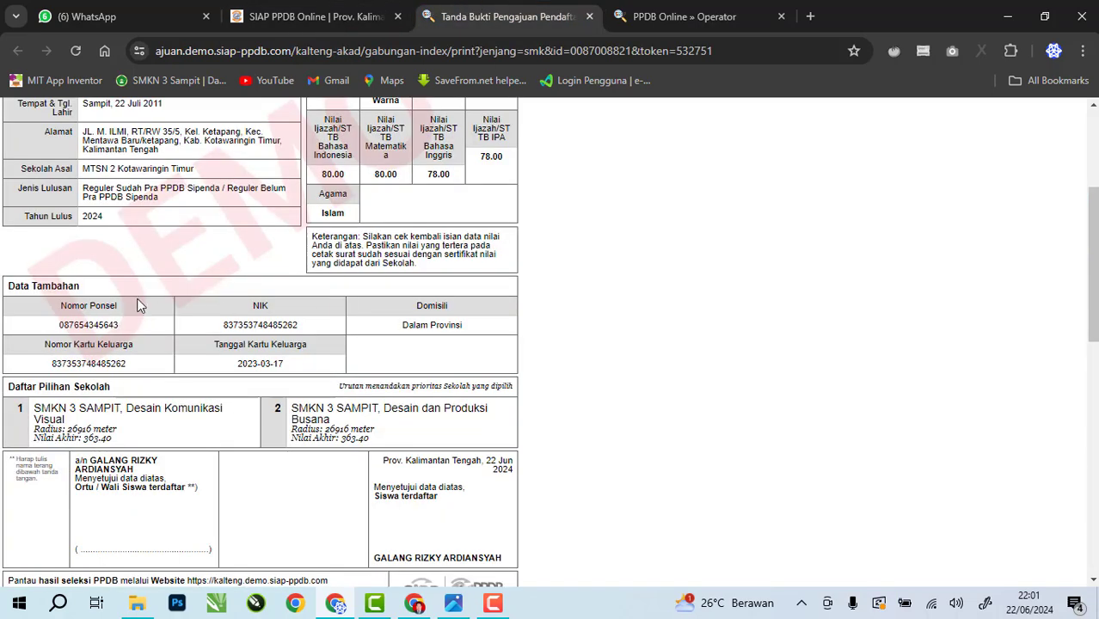
scroll(155, 314, up, 3)
scroll(171, 329, up, 1)
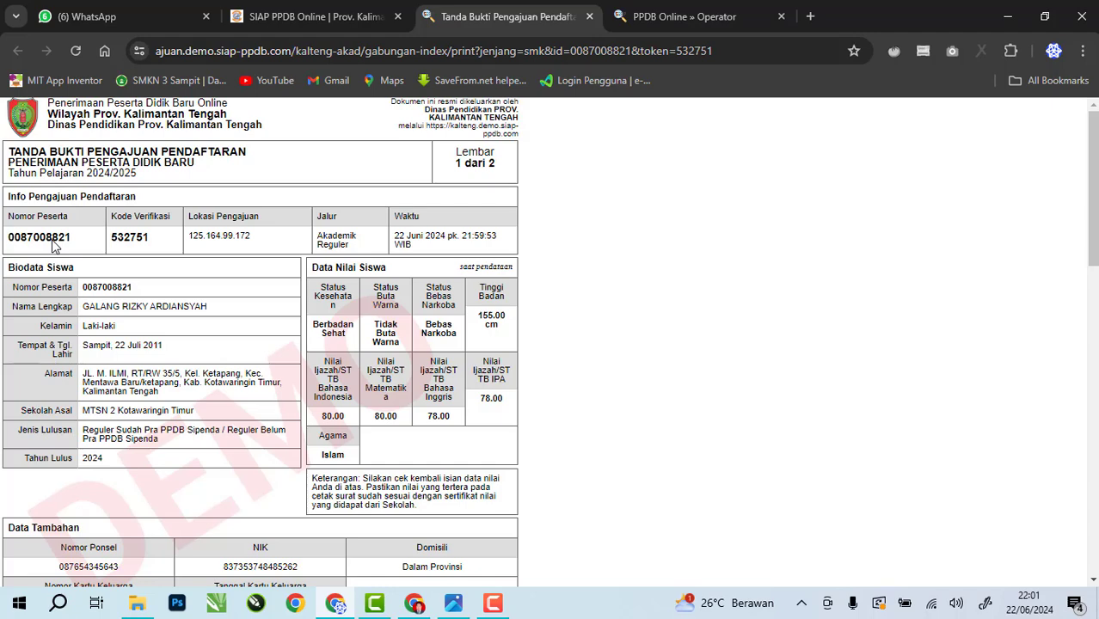
click(303, 12)
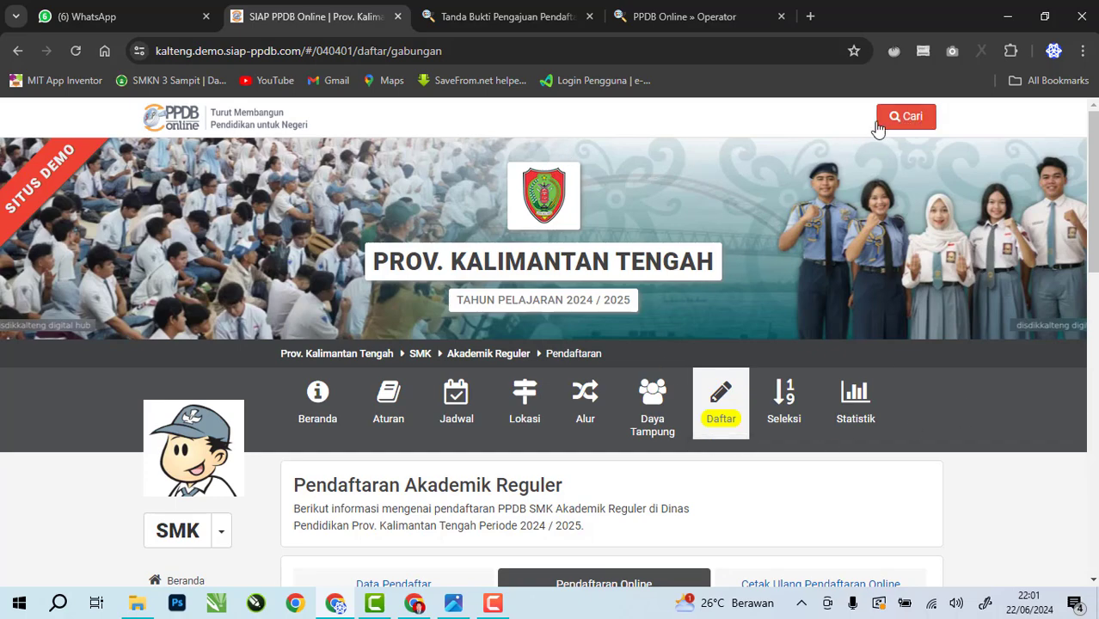
Enter the applicant's Nomor Peserta from the proof tab into the Cari search box
click(905, 120)
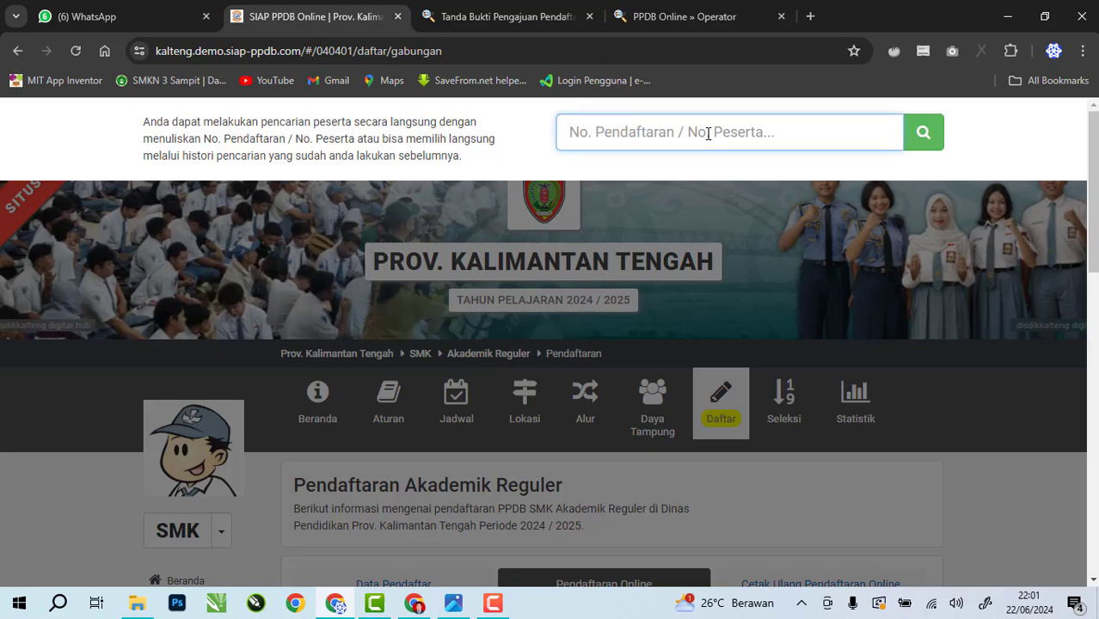
key(ctrl+v)
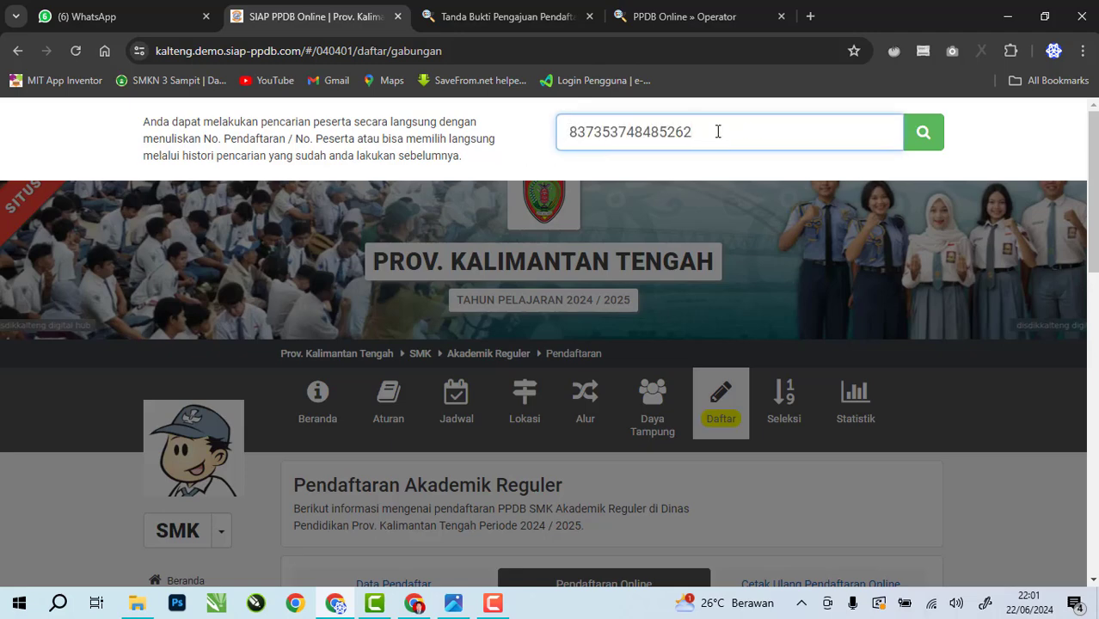
click(484, 16)
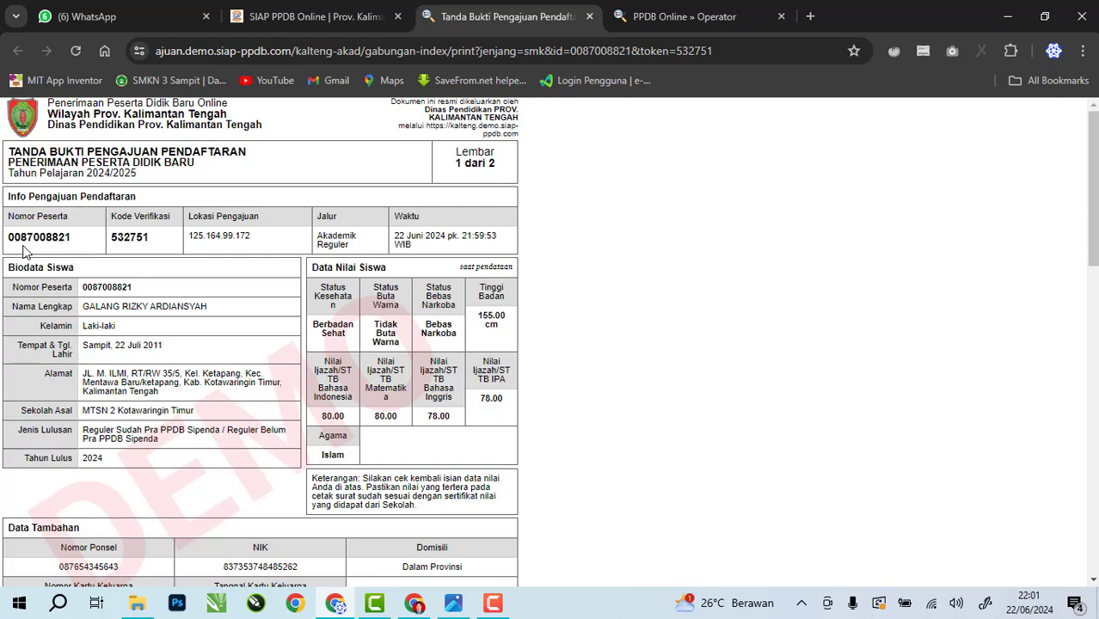
click(344, 10)
click(712, 141)
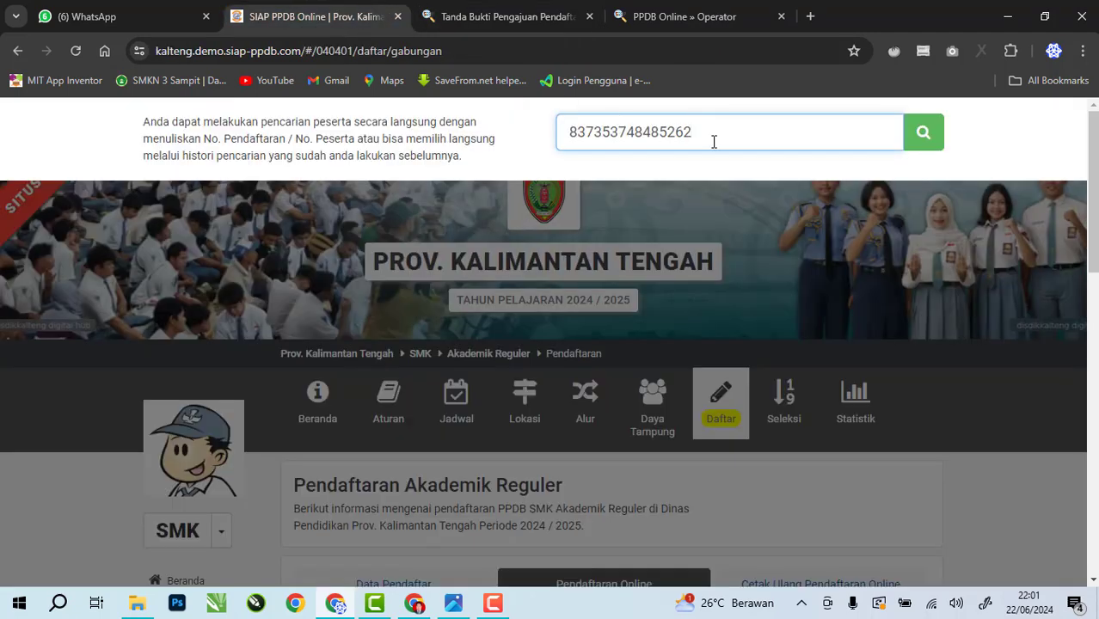
drag(685, 134, 498, 140)
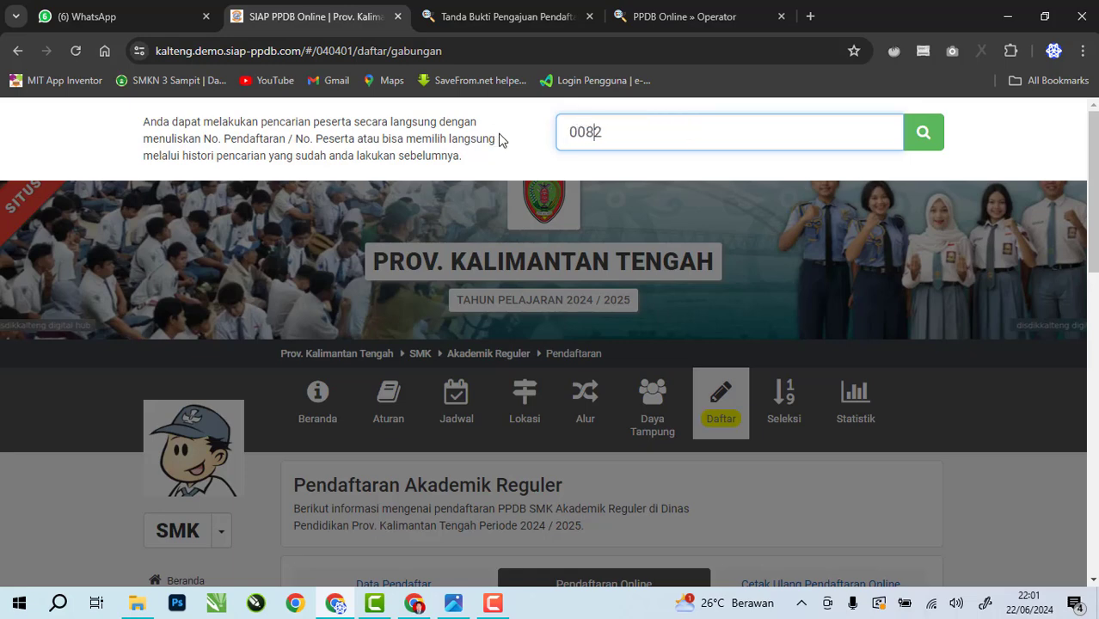
click(507, 16)
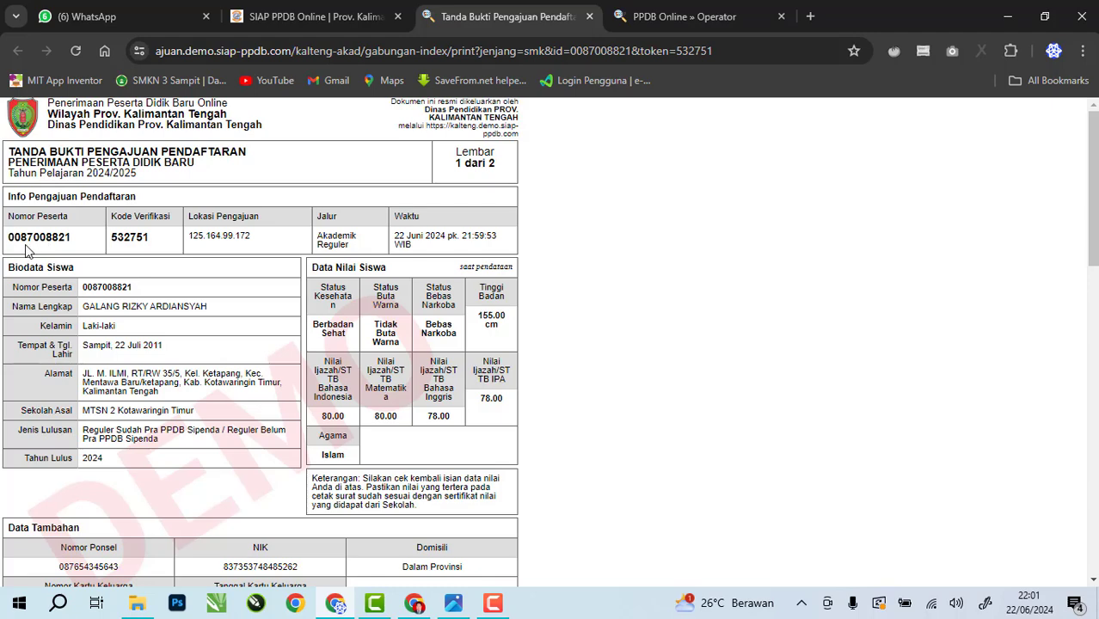
click(315, 17)
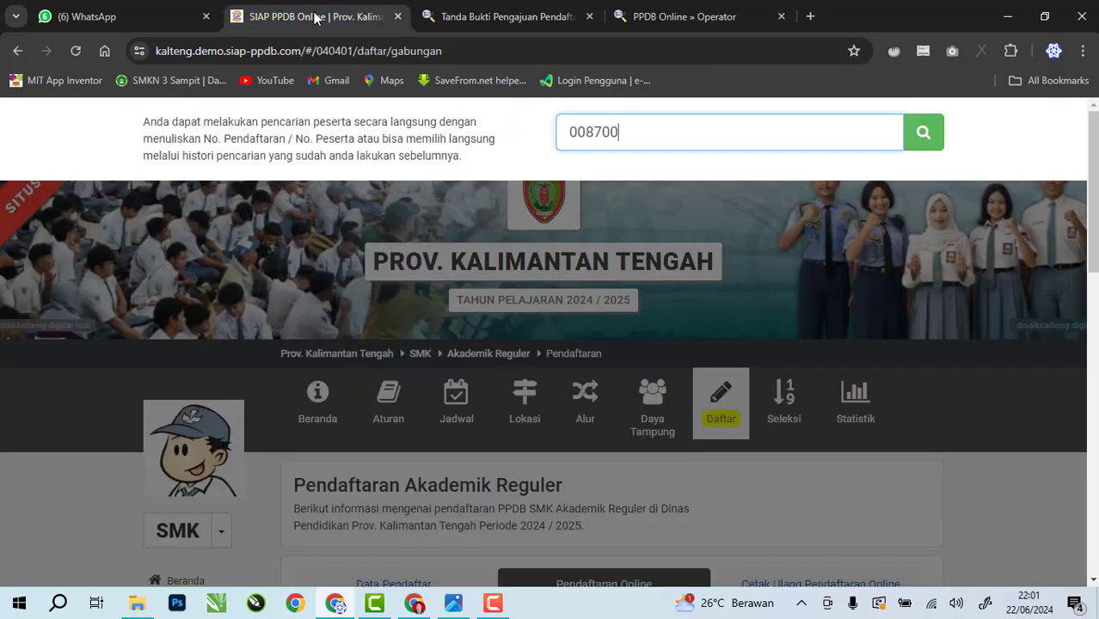
Run the participant search and scroll the detail page to Data Ajuan Pendaftaran
click(925, 145)
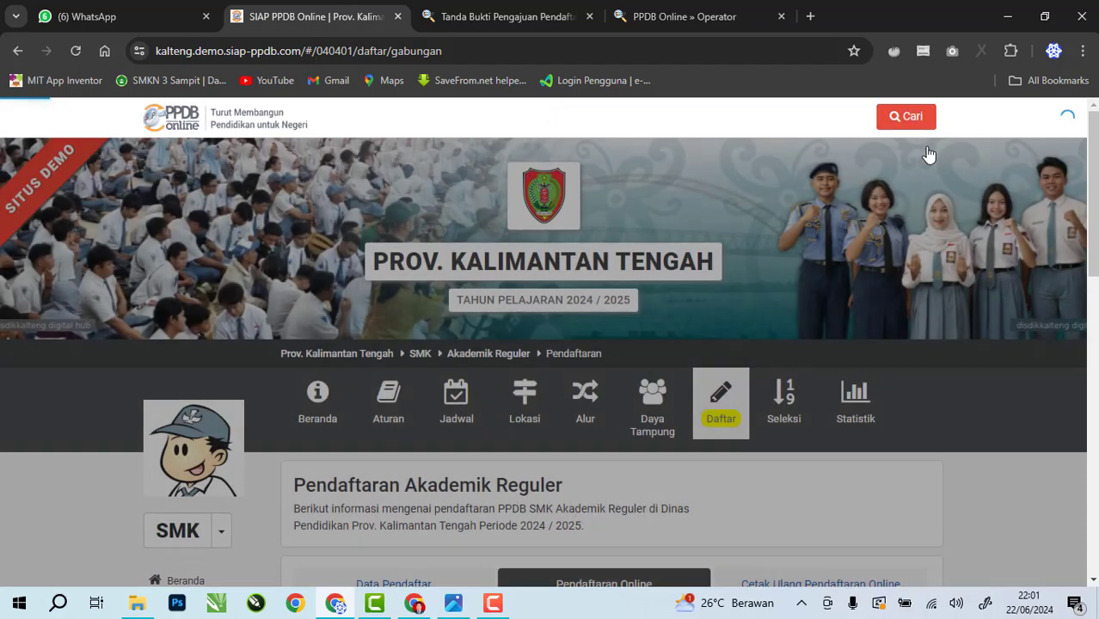
scroll(523, 387, down, 3)
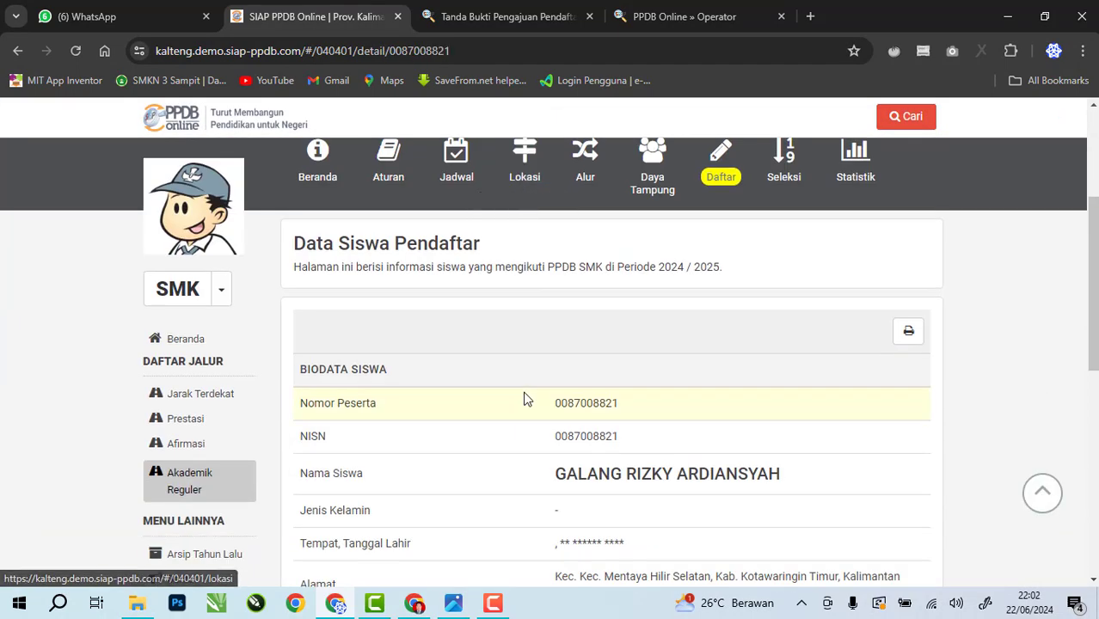
scroll(526, 400, down, 2)
scroll(526, 400, down, 4)
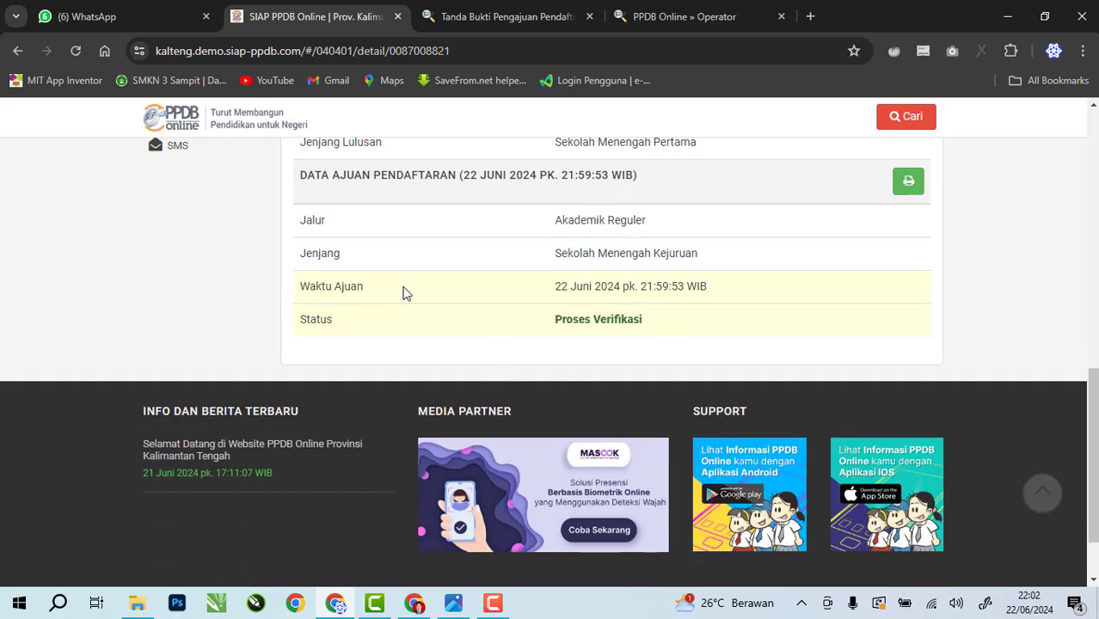
scroll(510, 343, up, 9)
scroll(515, 299, down, 5)
scroll(517, 350, down, 5)
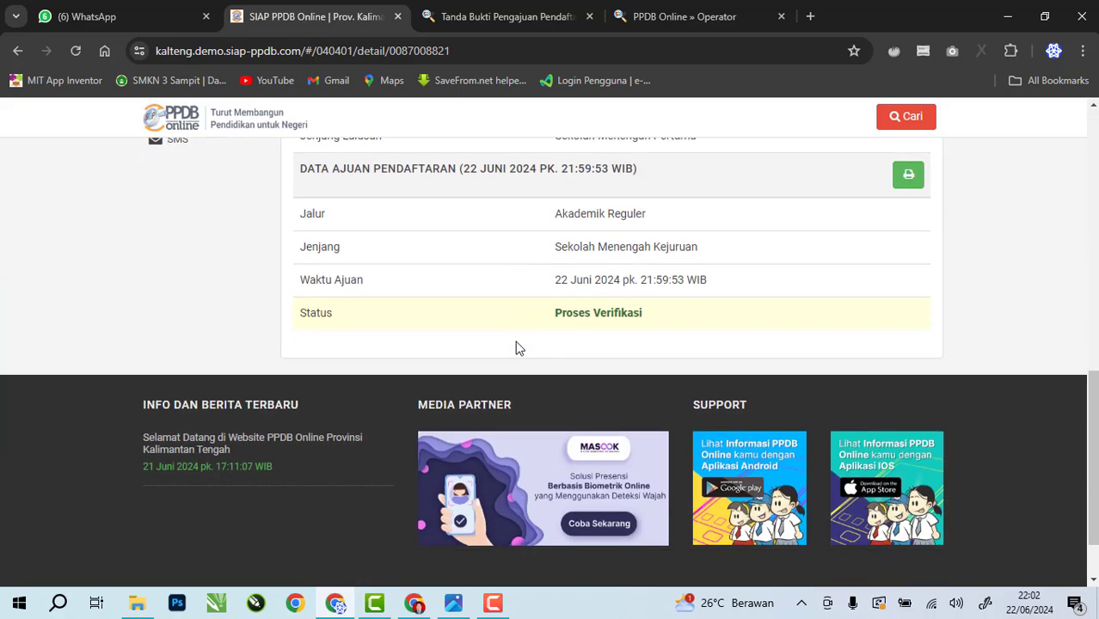
scroll(523, 361, up, 2)
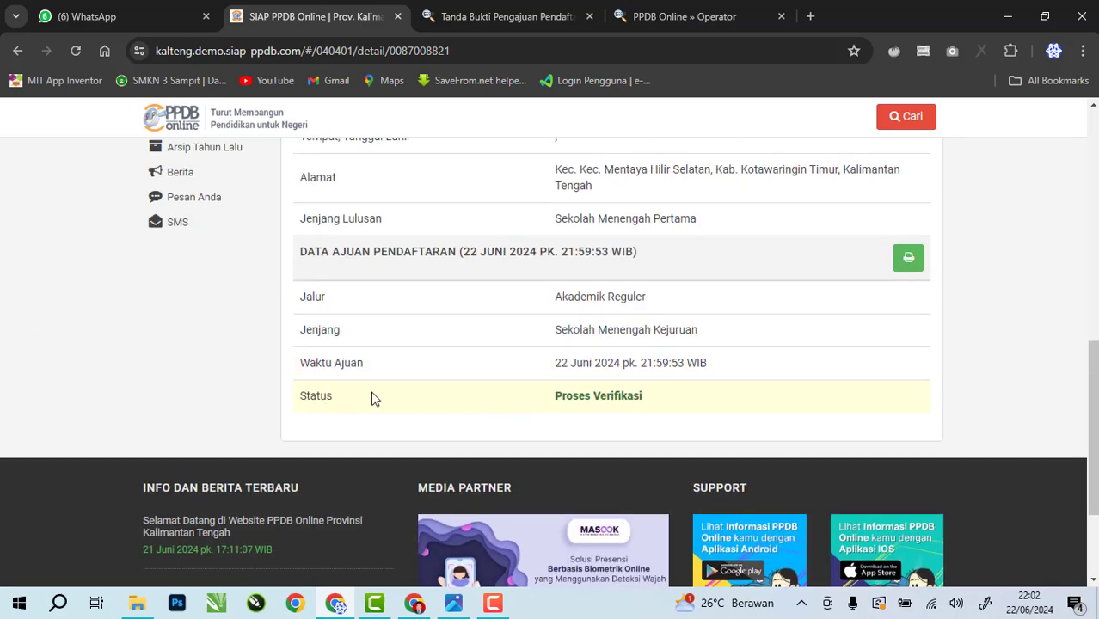
Highlight the Proses Verifikasi status of the Akademik Reguler SMK submission
drag(552, 396, 655, 402)
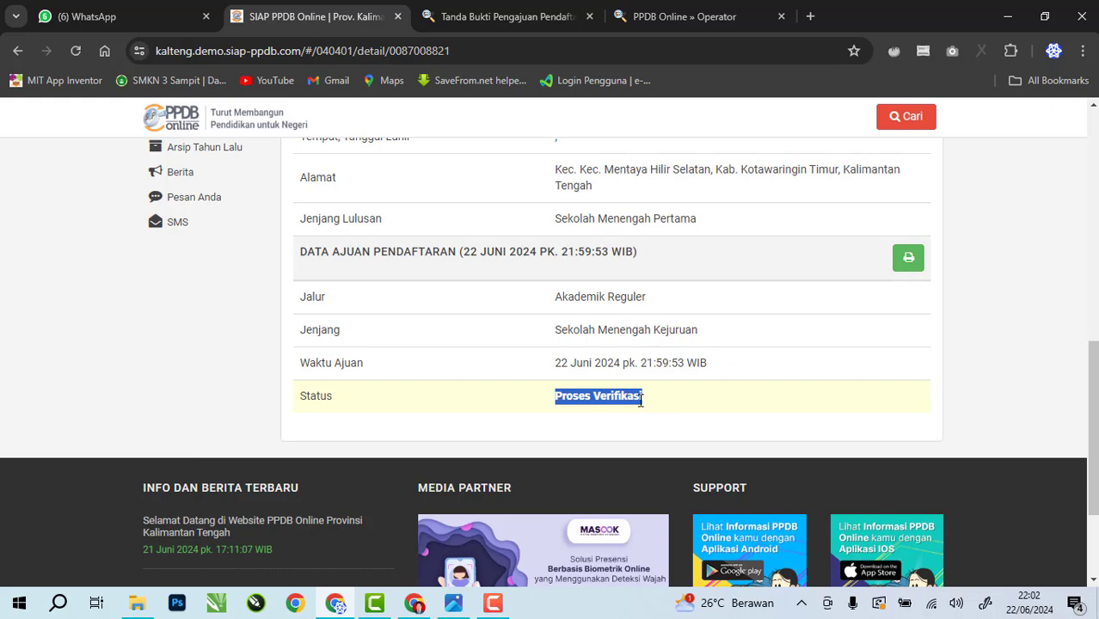
click(640, 399)
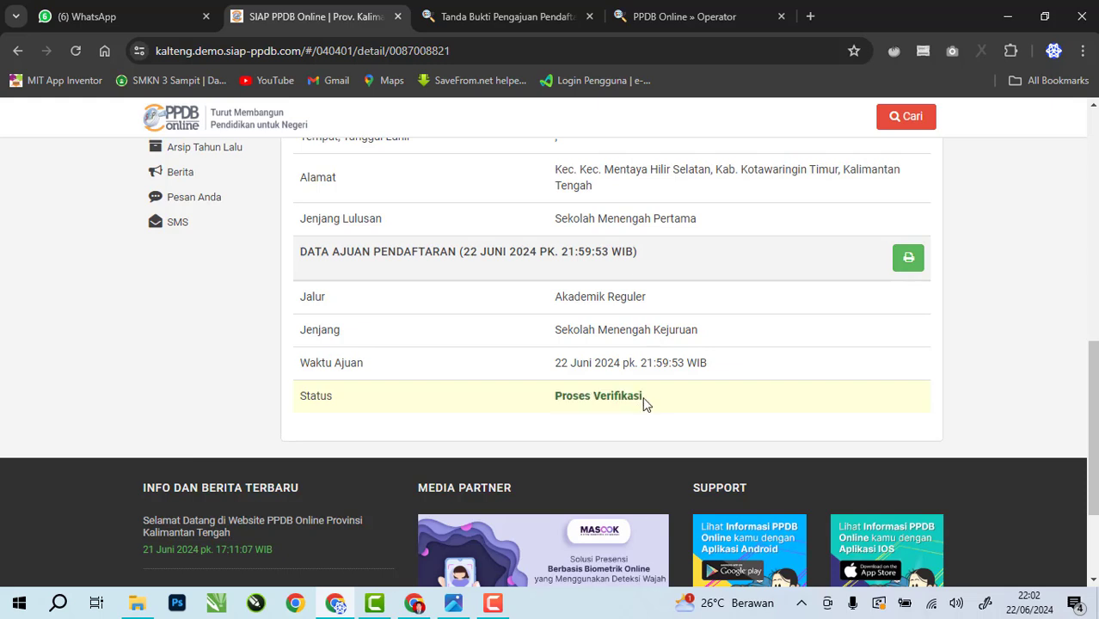
drag(645, 404, 554, 404)
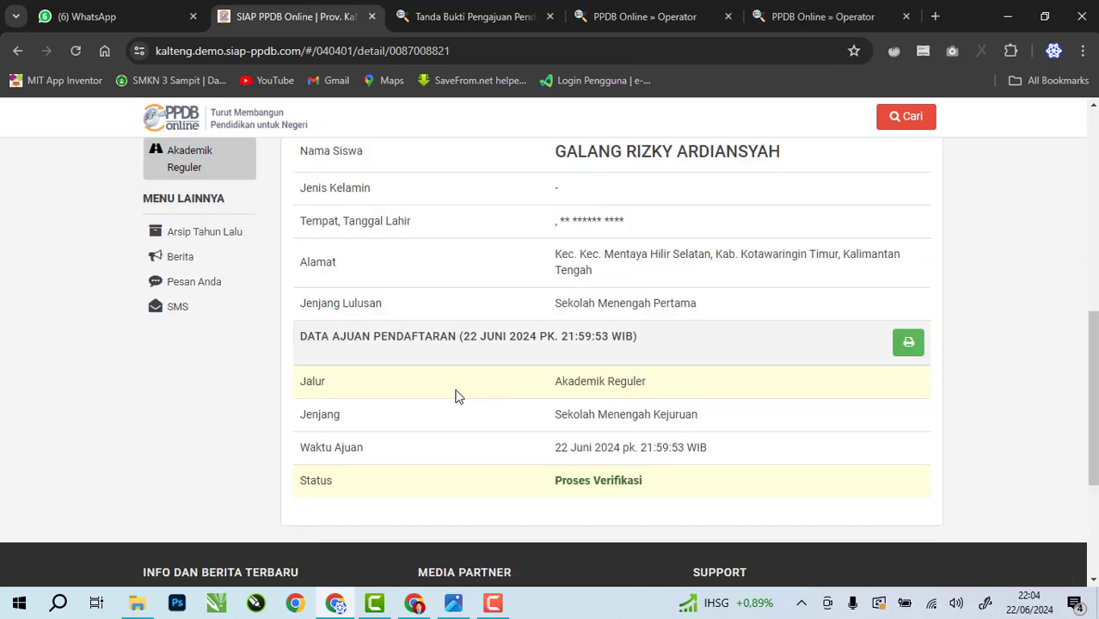
Rerun the participant search to refresh the applicant's record
scroll(454, 394, up, 2)
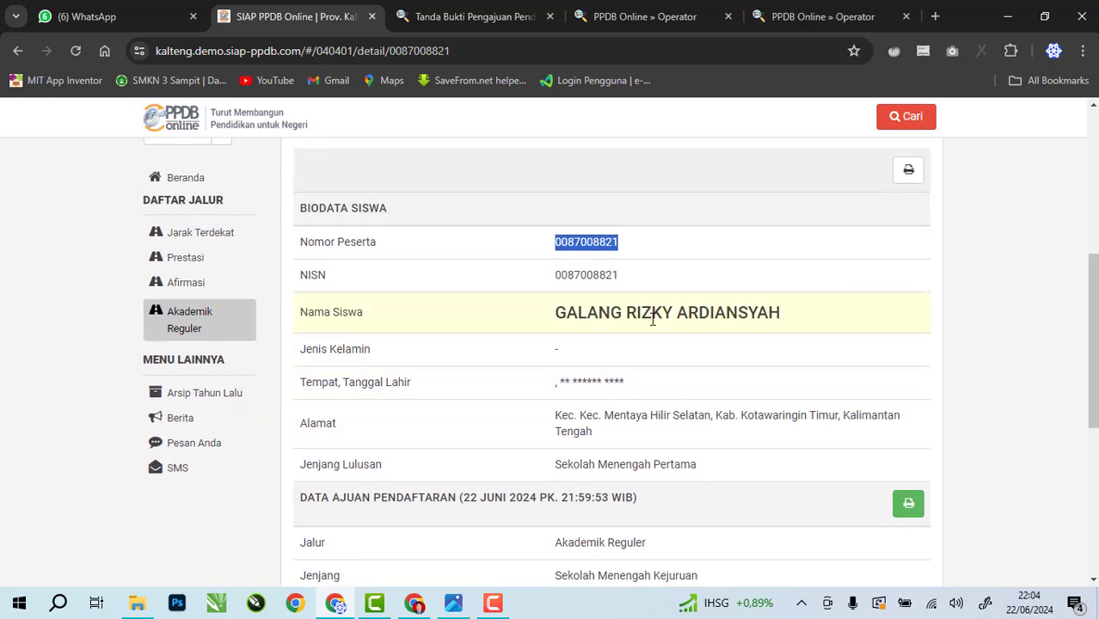
scroll(652, 319, down, 3)
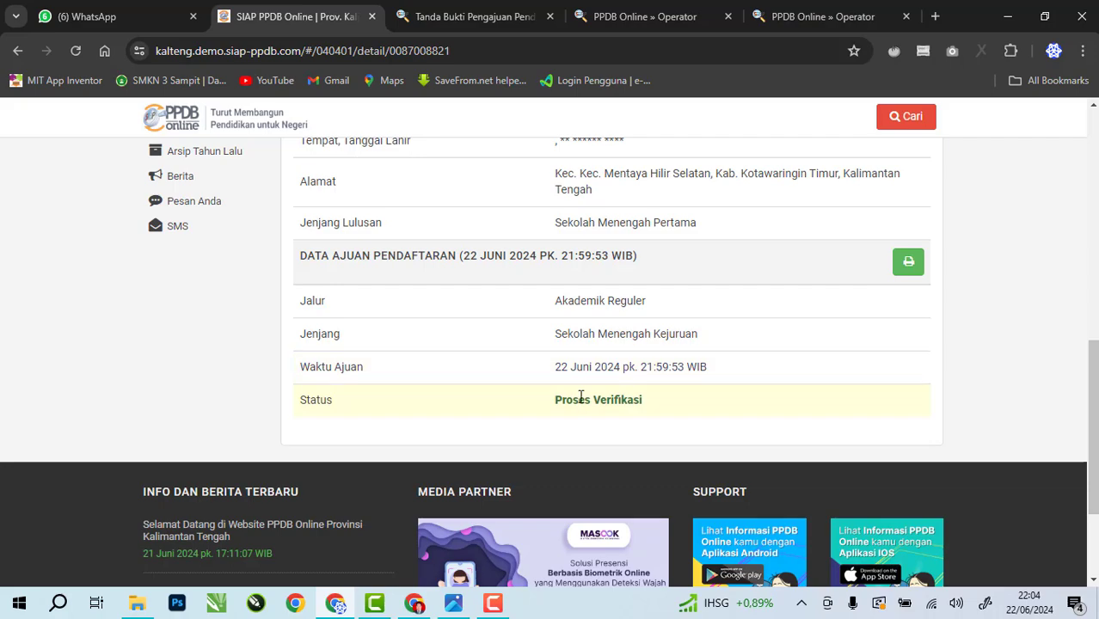
scroll(572, 394, up, 3)
scroll(584, 380, down, 4)
scroll(863, 162, up, 9)
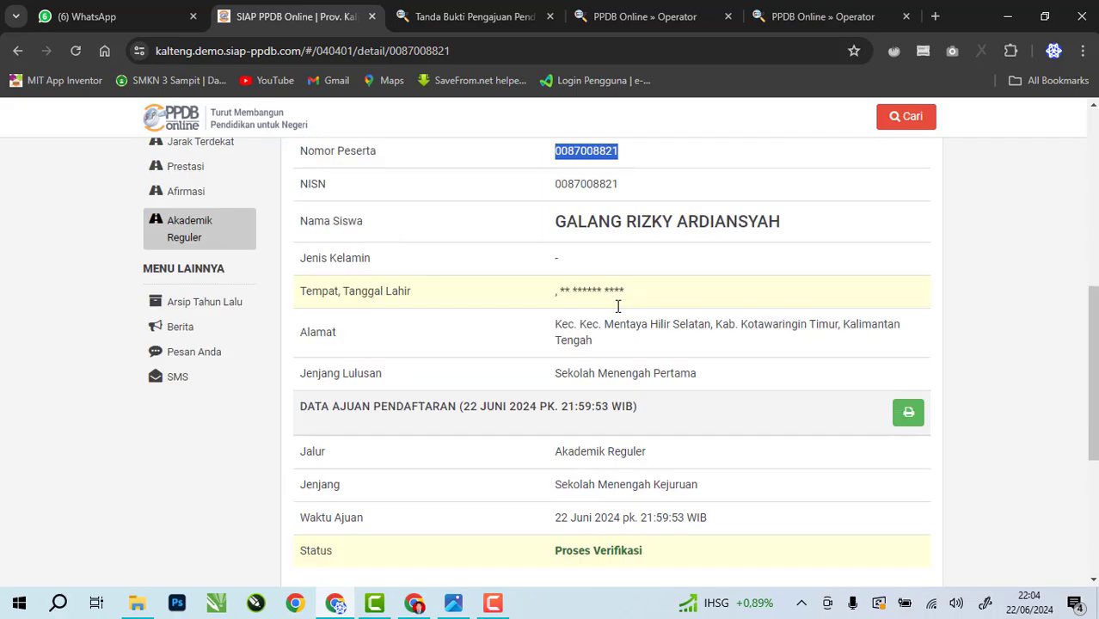
click(919, 121)
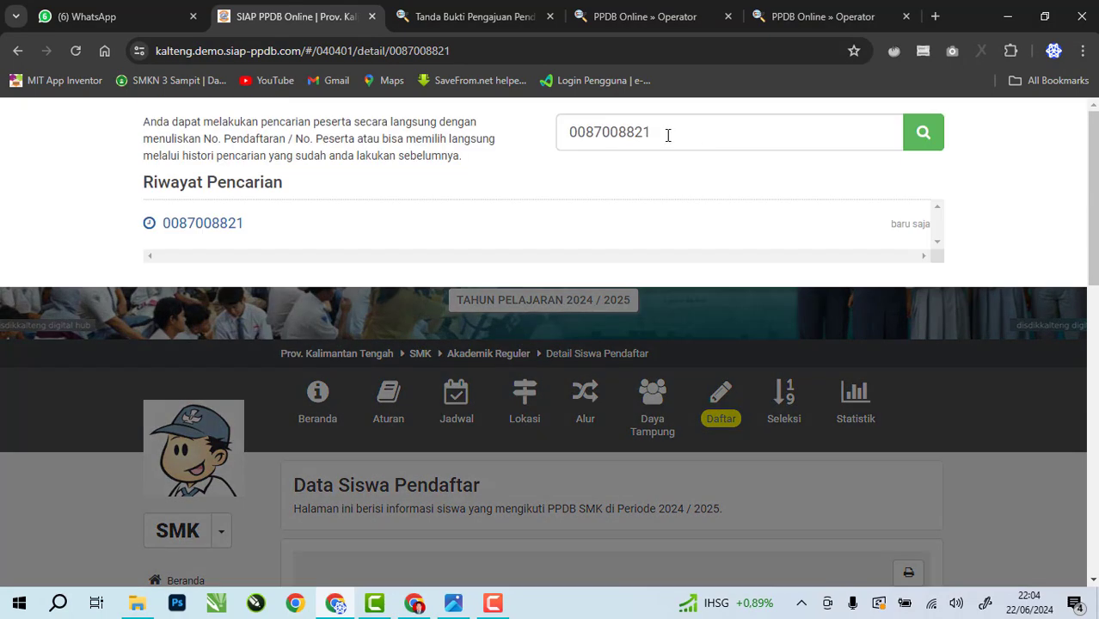
click(923, 135)
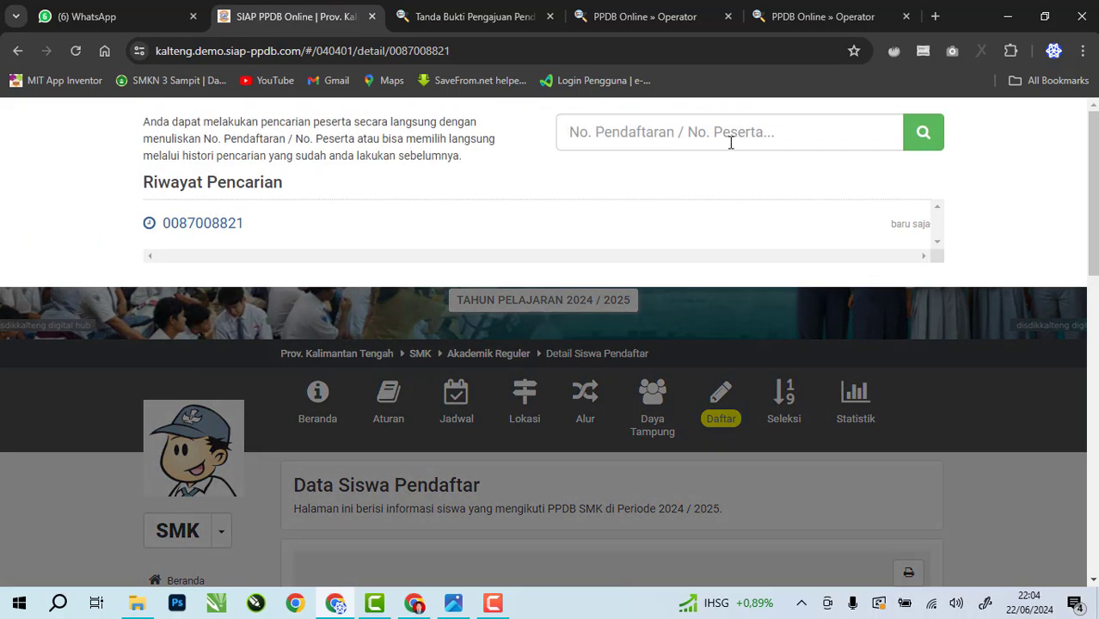
Reload the applicant from Riwayat Pencarian and check the Diverifikasi status and new registration number
click(706, 135)
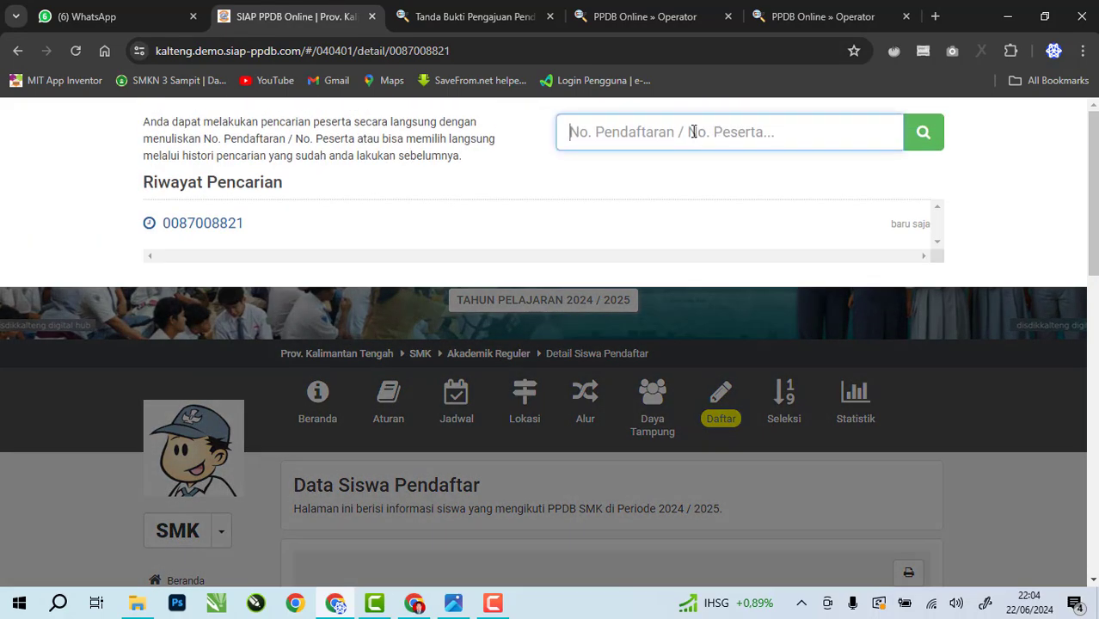
click(181, 229)
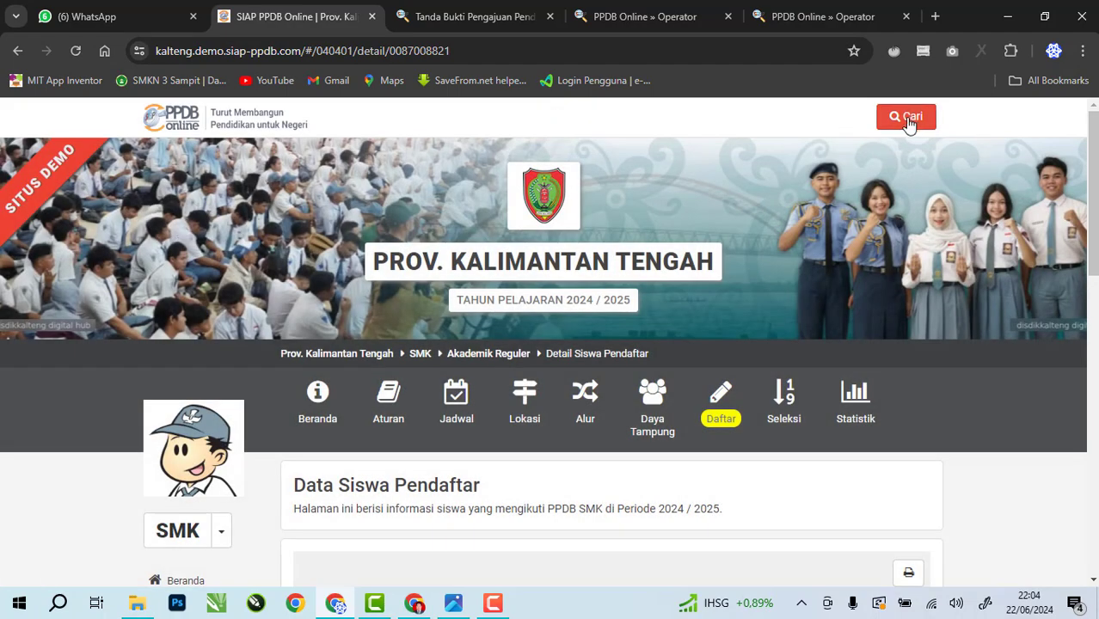
click(909, 124)
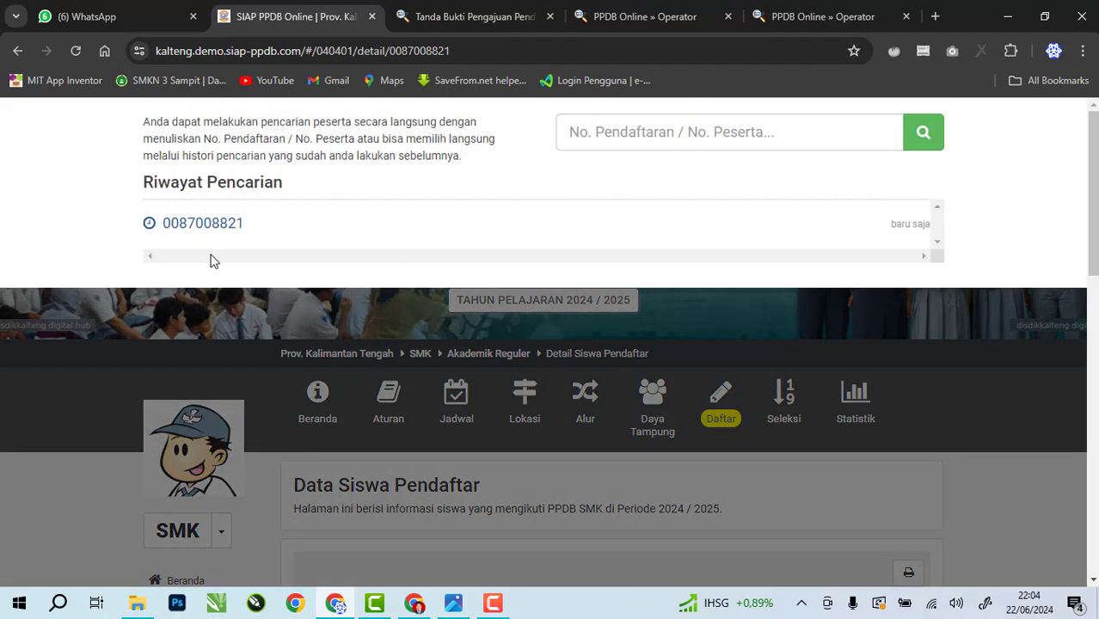
click(206, 229)
scroll(522, 297, down, 10)
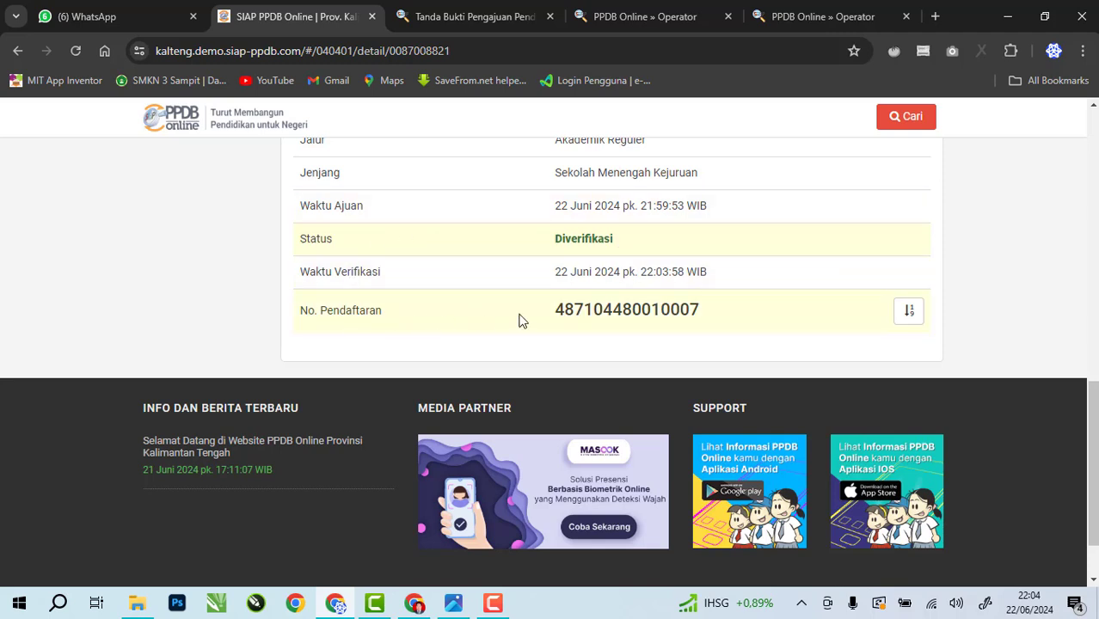
drag(701, 310, 556, 315)
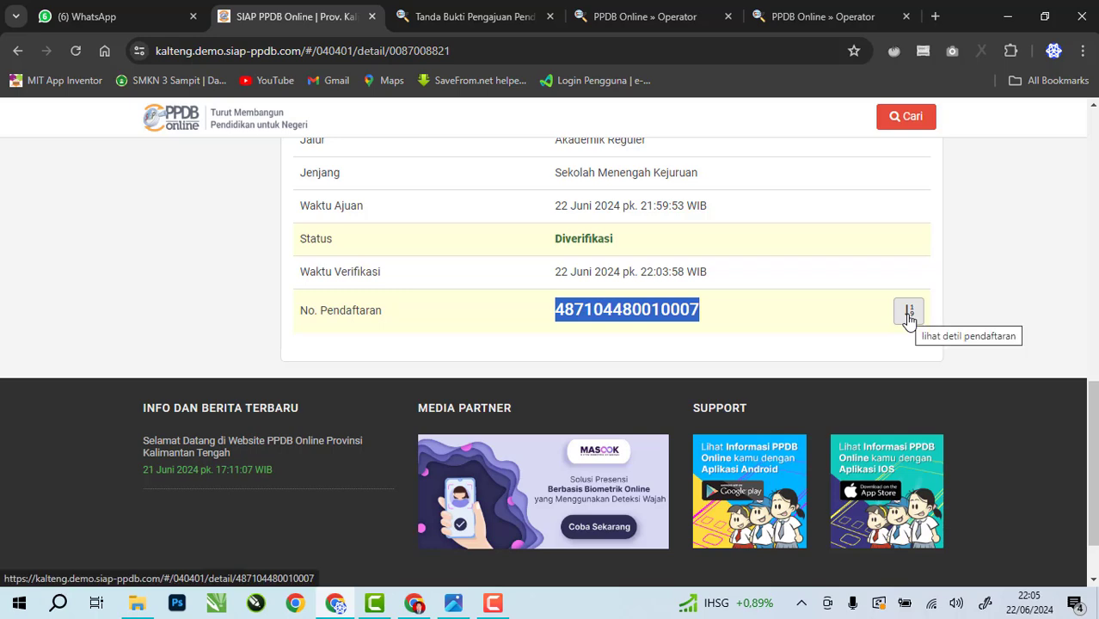
Open the full registration details in a new tab and review the provisional selection data
click(909, 313)
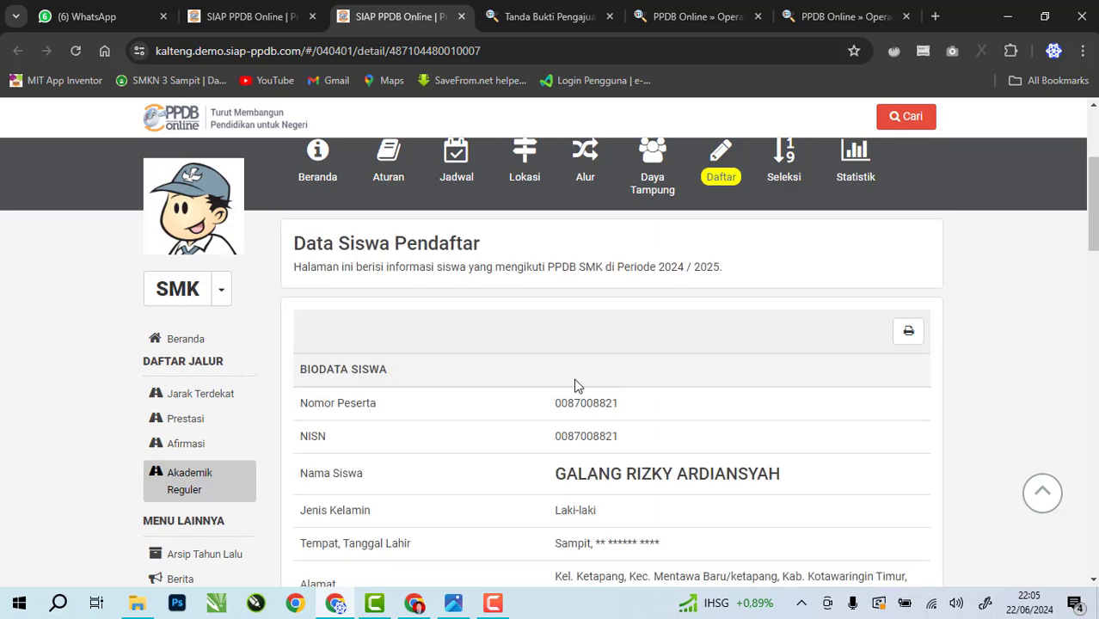
scroll(570, 392, down, 15)
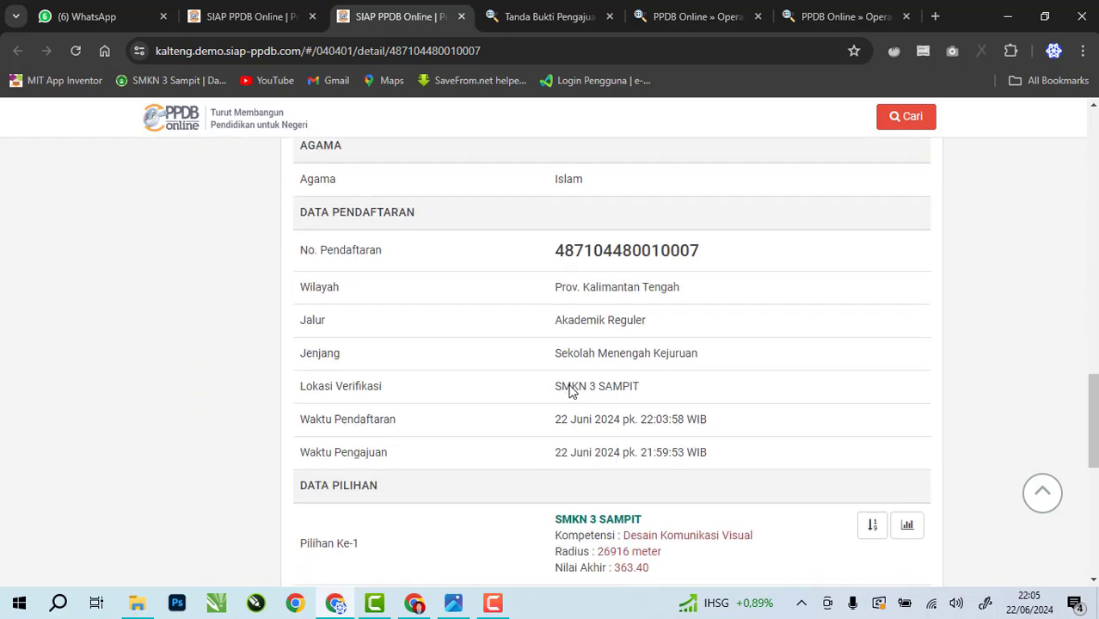
scroll(569, 391, down, 5)
scroll(670, 346, up, 2)
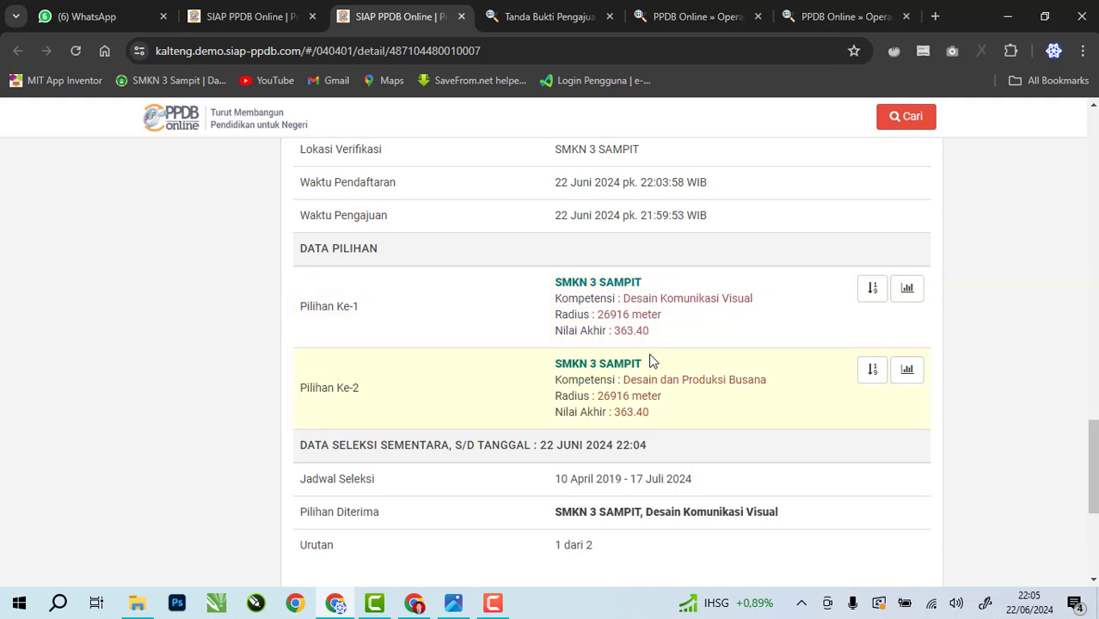
scroll(647, 361, down, 1)
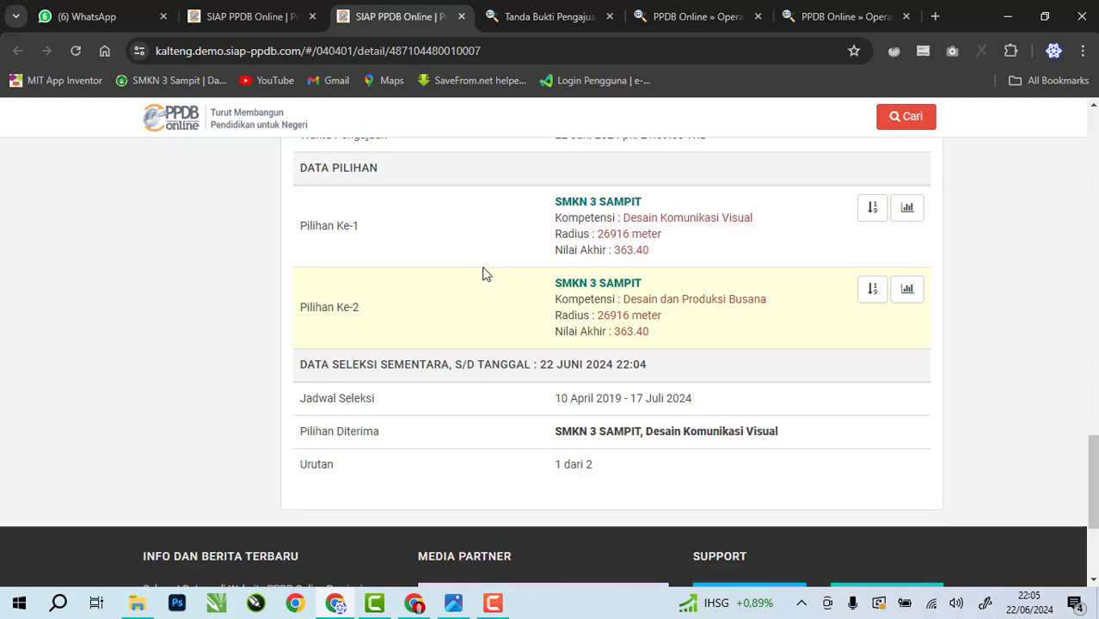
drag(301, 372, 662, 375)
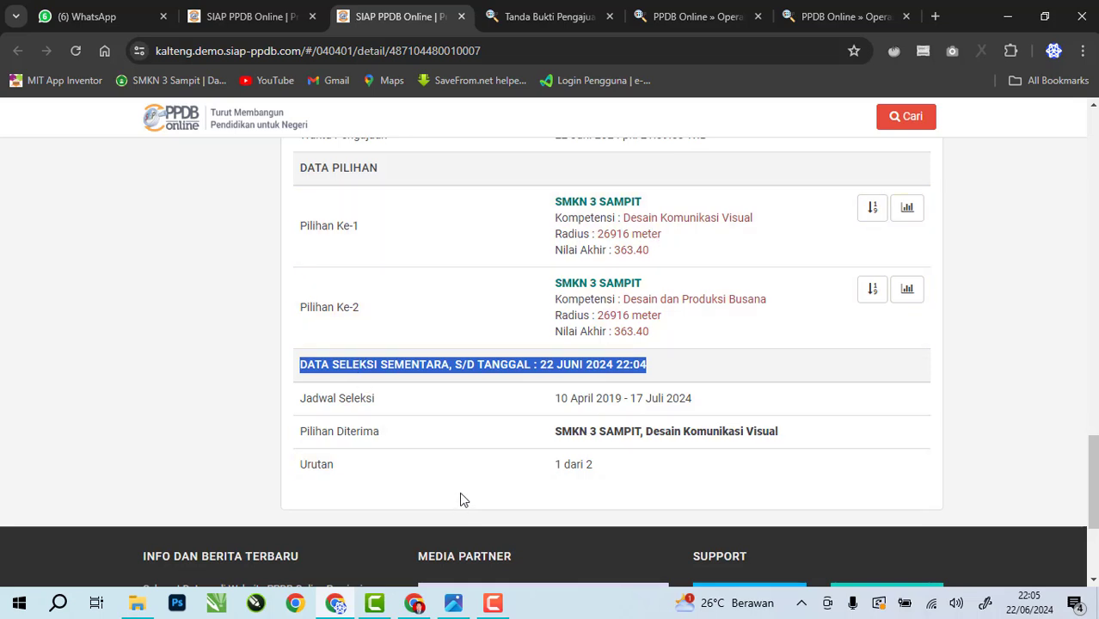
click(460, 391)
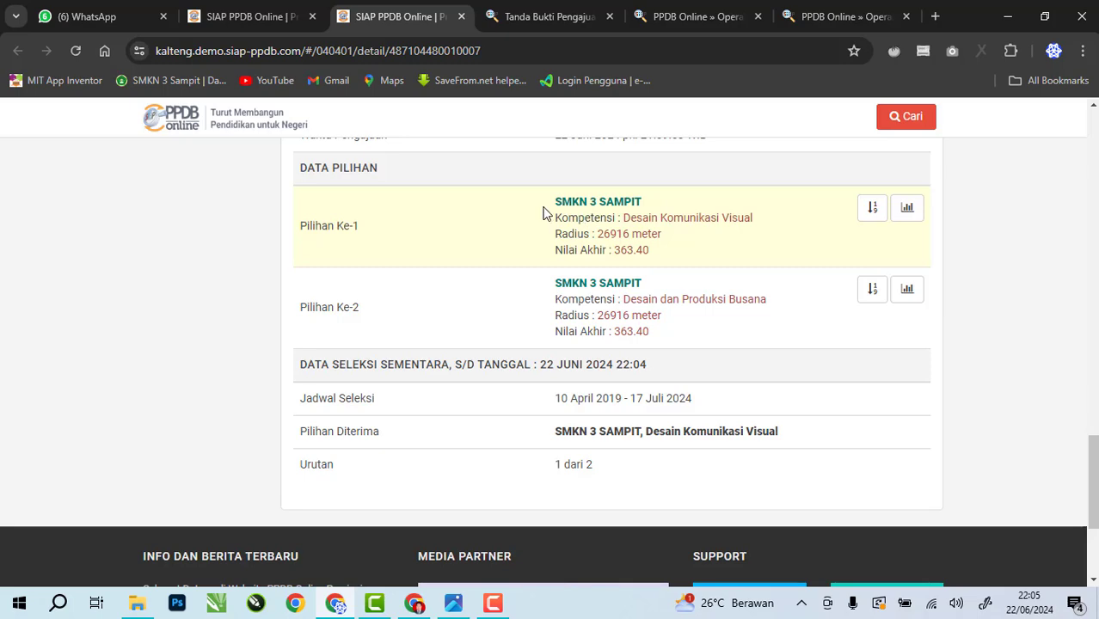
Open Hasil Seleksi for first choice SMKN 3 SAMPIT, Desain Komunikasi Visual
drag(545, 208, 719, 219)
click(771, 220)
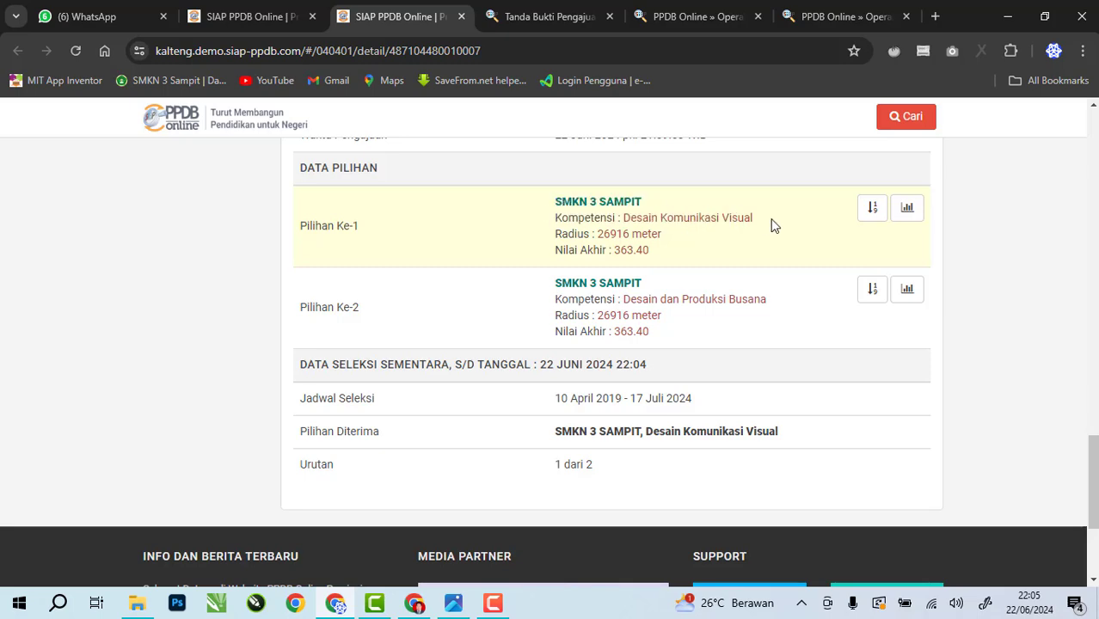
click(873, 208)
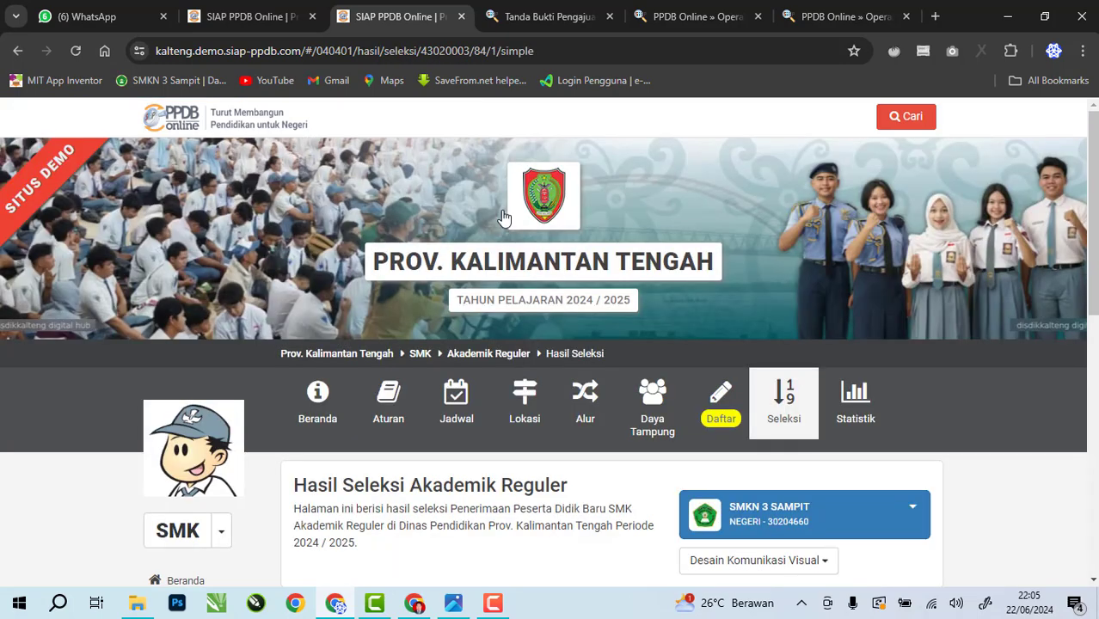
scroll(569, 404, down, 7)
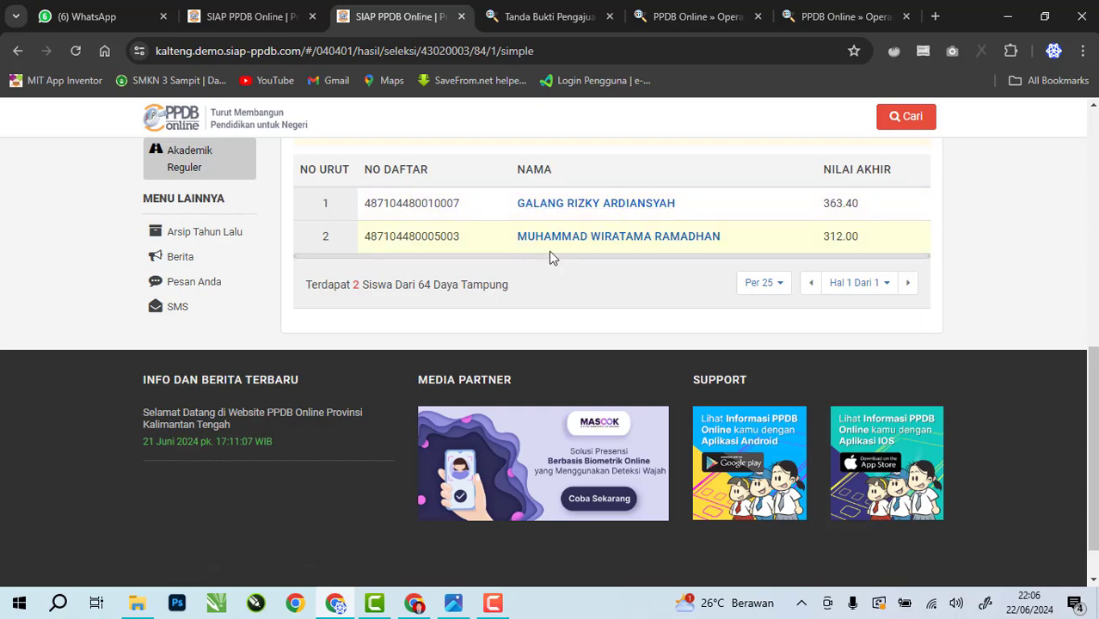
scroll(558, 437, up, 2)
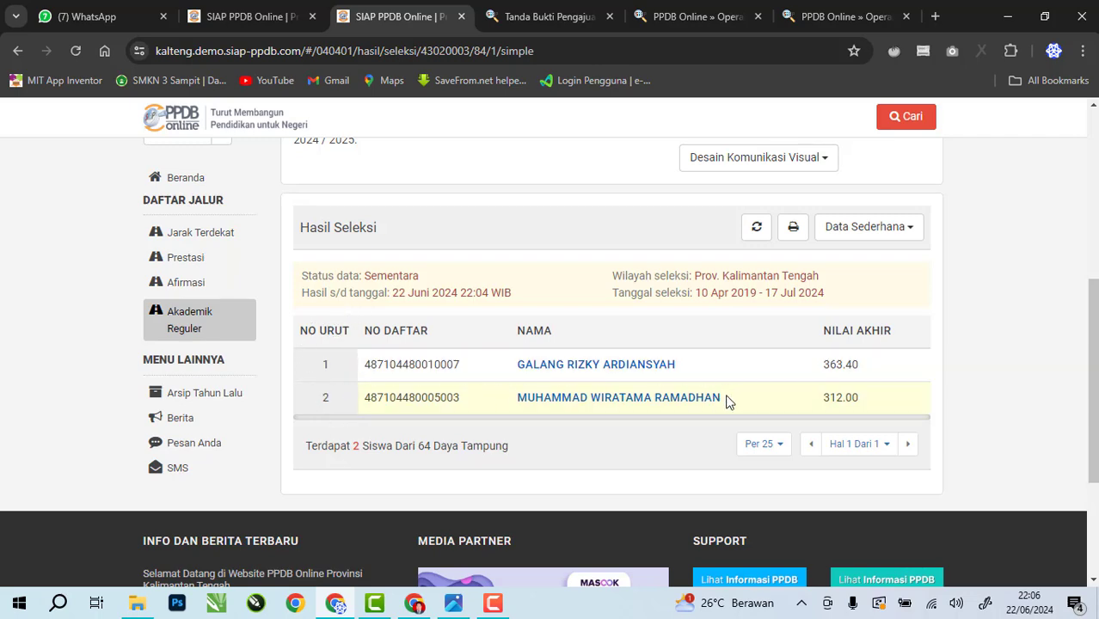
scroll(712, 392, up, 2)
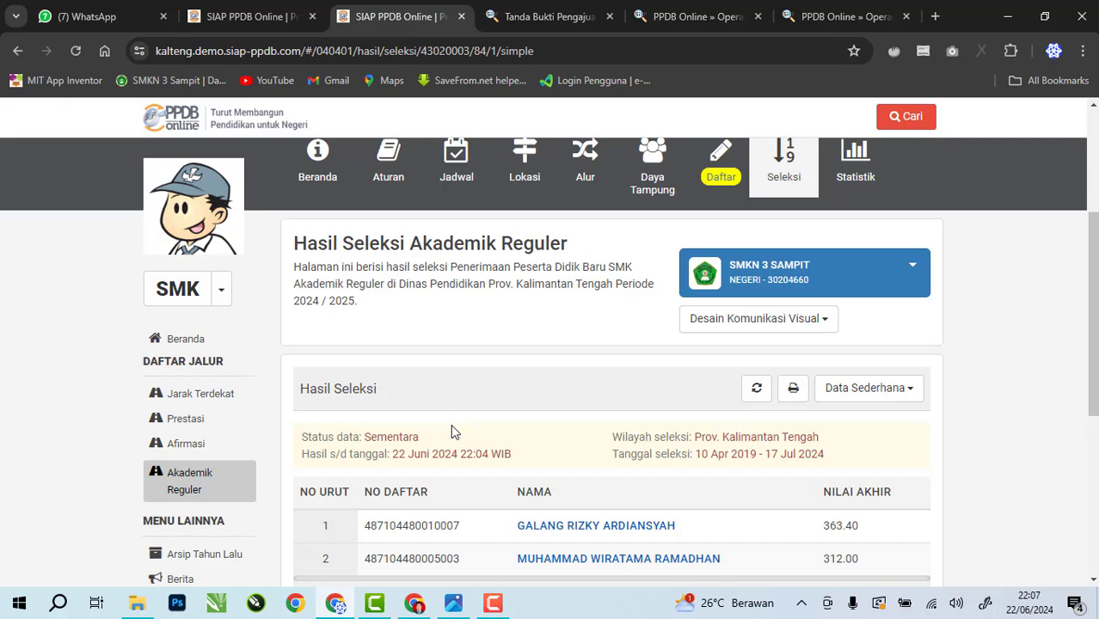
scroll(460, 428, up, 3)
scroll(469, 430, down, 2)
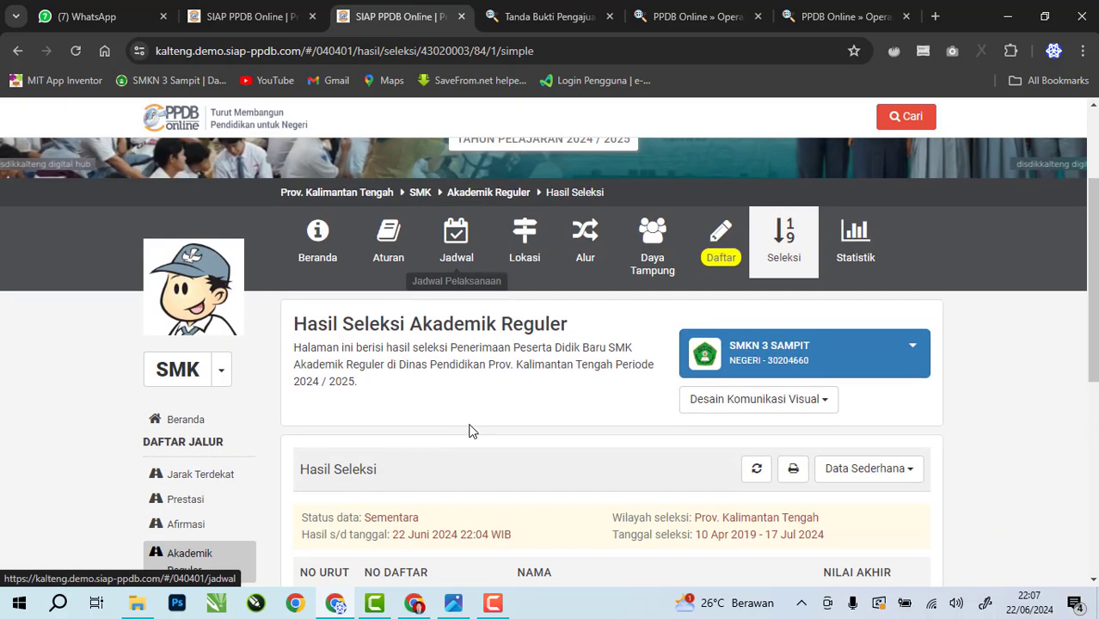
scroll(469, 430, up, 2)
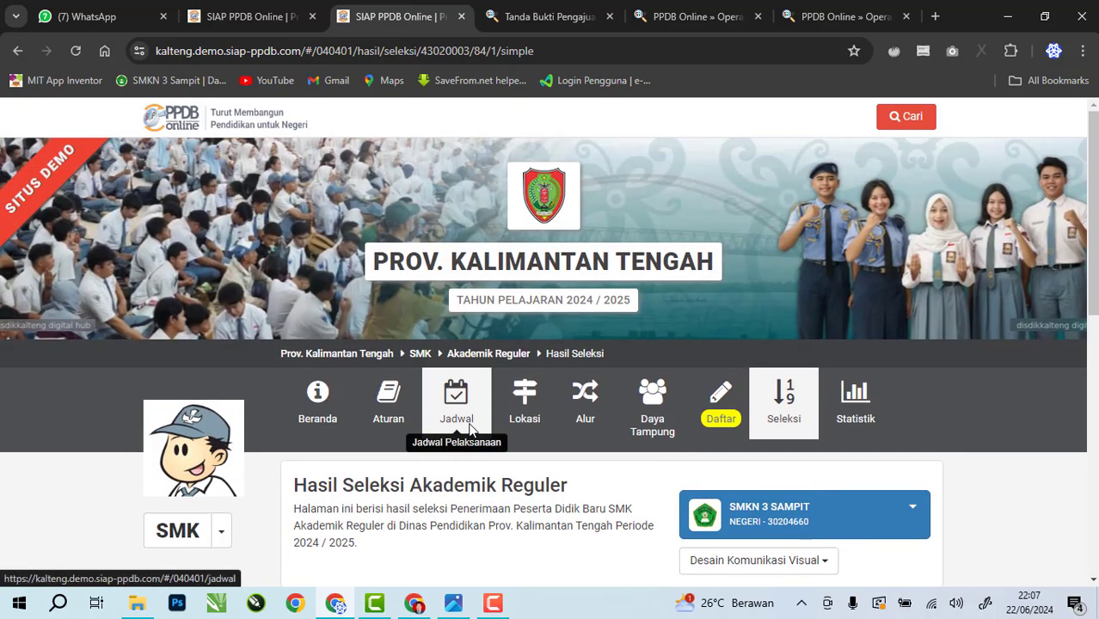